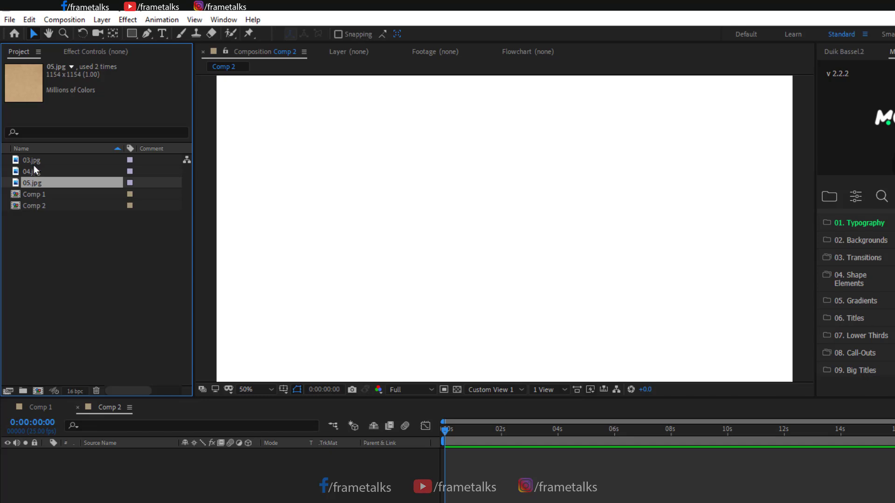
Add 03.jpg, 04.jpg and 05.jpg to Comp 2 and scale them down together into a small centred square.
shift+click(31, 159)
drag(24, 189, 158, 484)
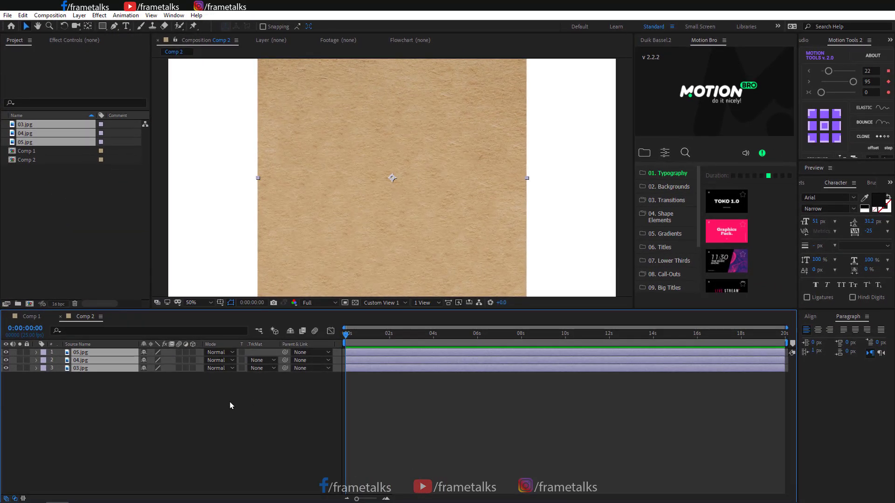
drag(263, 180, 328, 183)
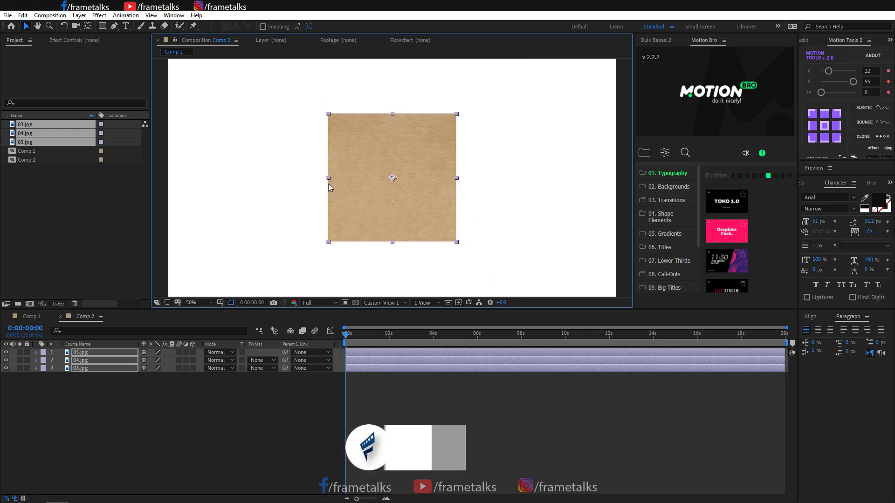
Turn all three image layers into 3D layers.
click(189, 395)
click(96, 353)
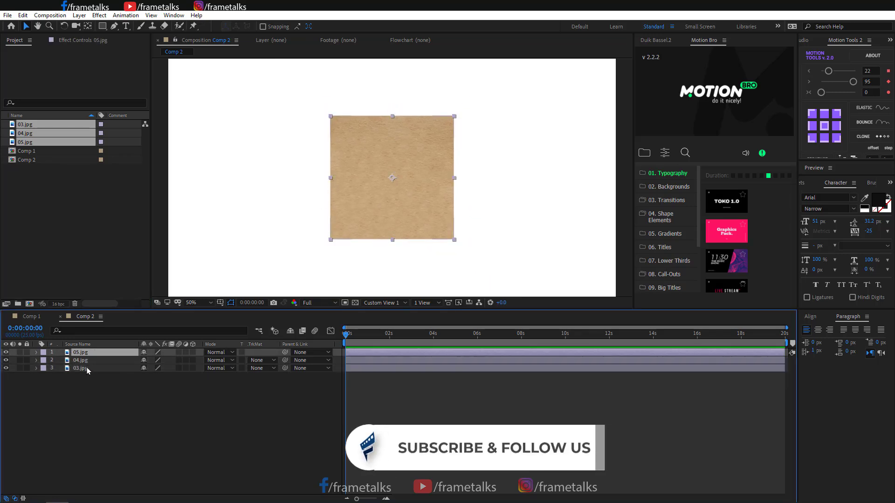
shift+click(93, 368)
click(193, 352)
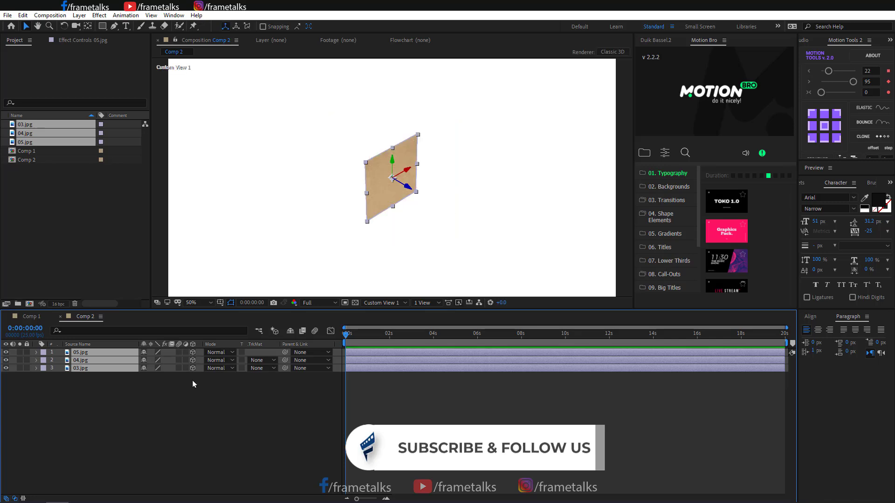
Move the 05.jpg and 04.jpg panels apart along the Z axis as opposite faces of a box.
click(169, 391)
click(89, 353)
key(r)
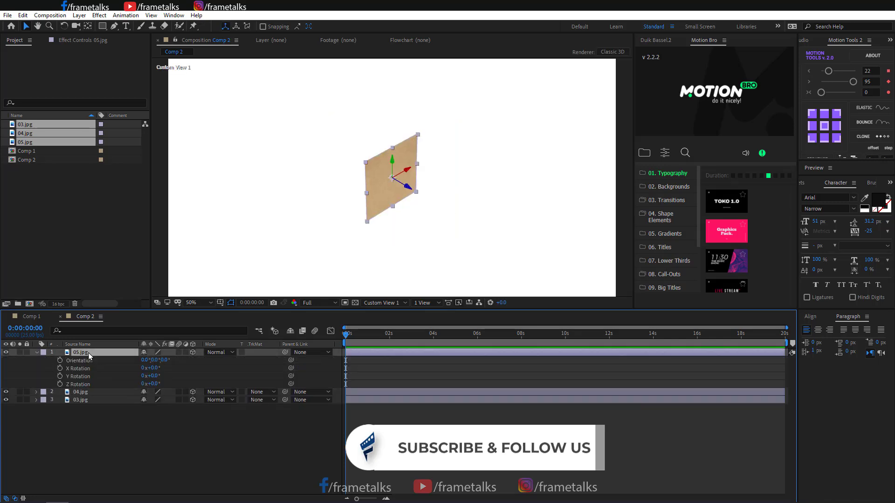
drag(406, 187, 363, 168)
click(376, 198)
Set the X rotation of the 03.jpg layer to 90° so it lies flat.
click(373, 209)
key(r)
drag(153, 416, 191, 416)
click(154, 415)
text(90)
key(Return)
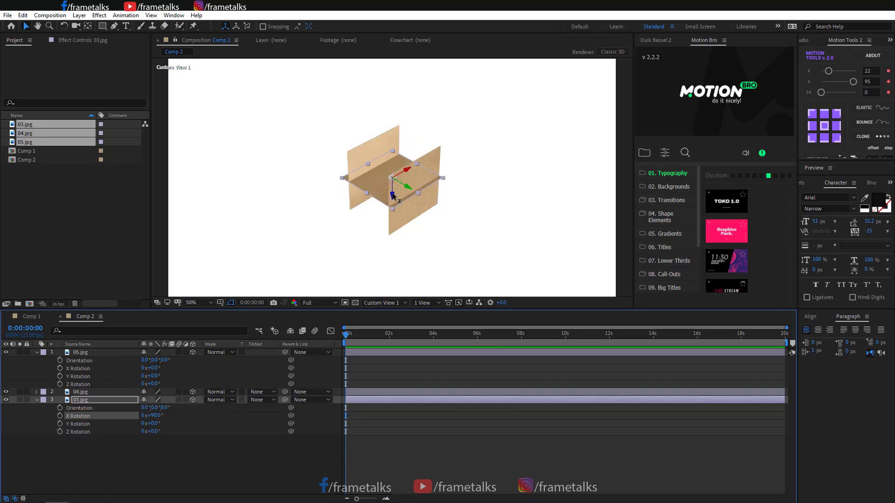
Raise the flat 03.jpg panel to the box's top and align the two upright panels with its edges.
drag(393, 195, 429, 135)
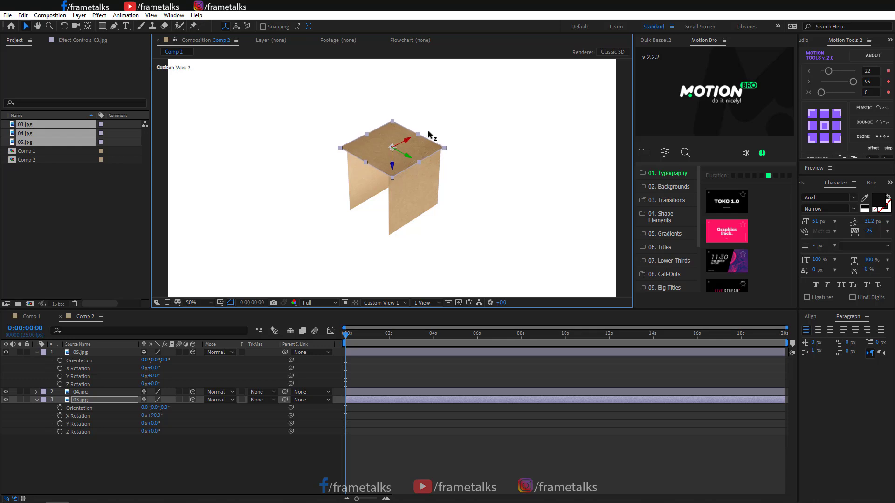
drag(417, 202, 366, 173)
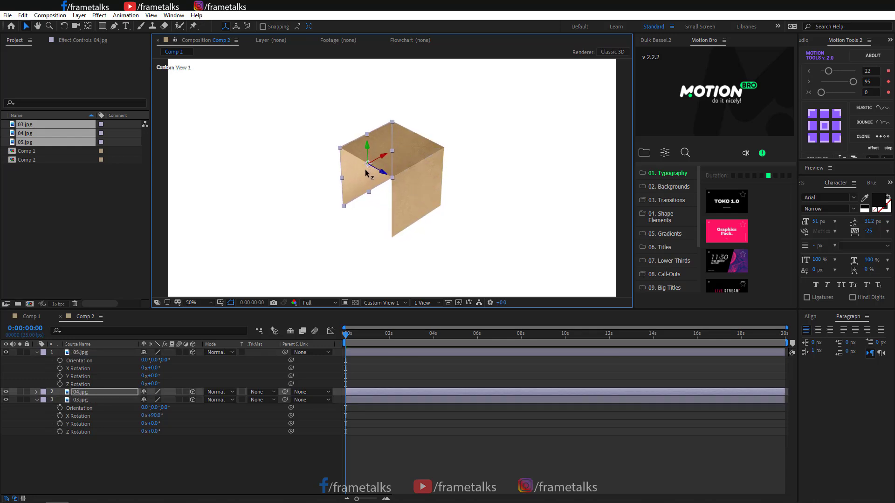
click(414, 191)
click(360, 176)
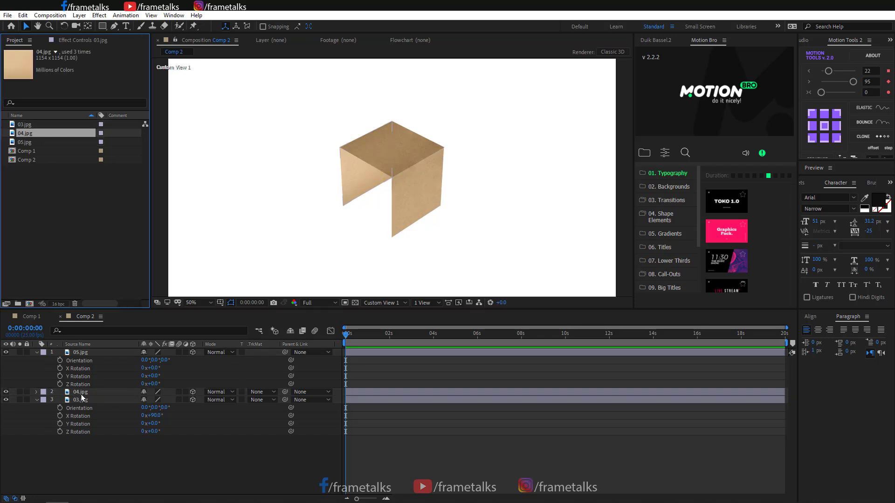
Duplicate the 04.jpg layer and set the copy's Y rotation to 90°.
click(82, 397)
key(ctrl+d)
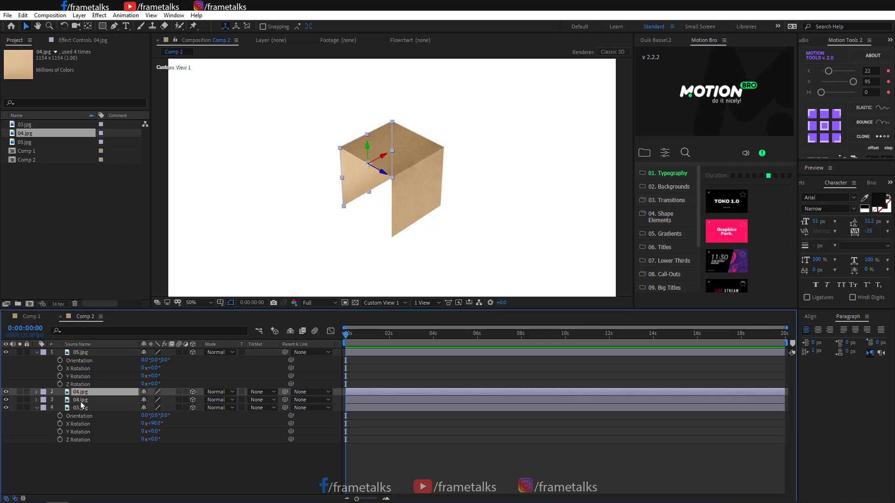
key(r)
drag(155, 417, 190, 420)
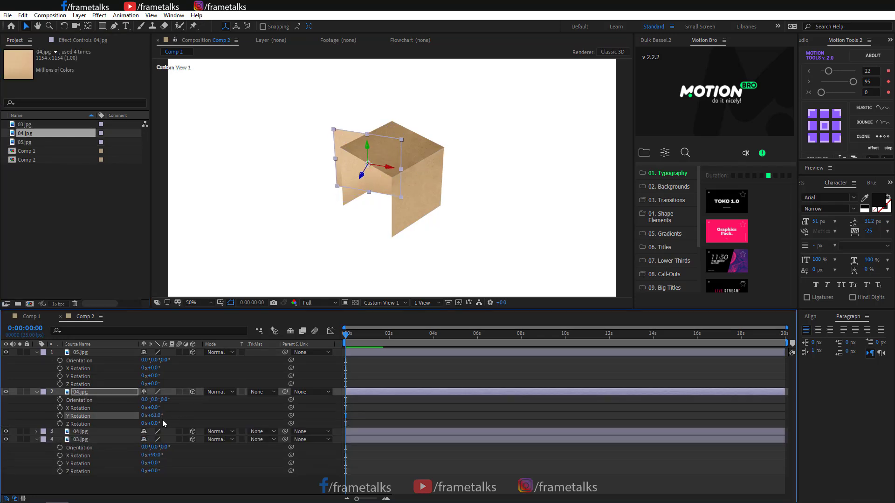
click(155, 416)
text(90)
key(Return)
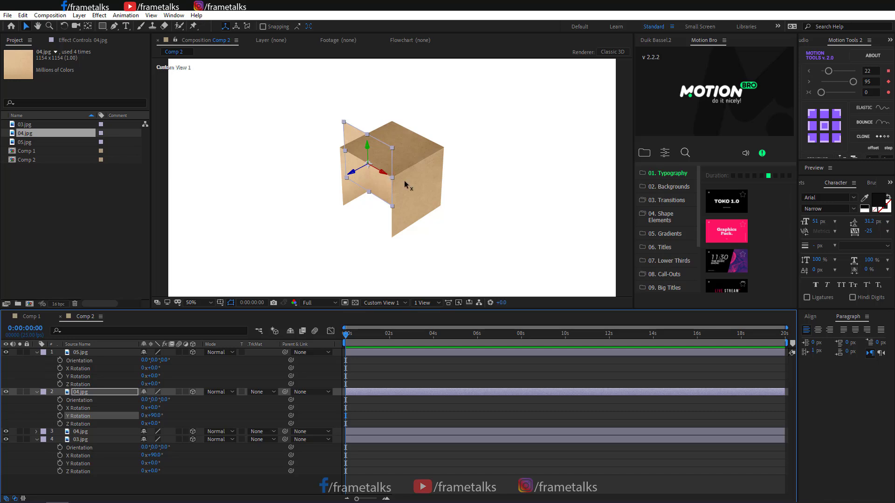
Move the rotated 04.jpg panel onto one open side of the box and place a duplicate on the opposite side.
drag(404, 185, 440, 204)
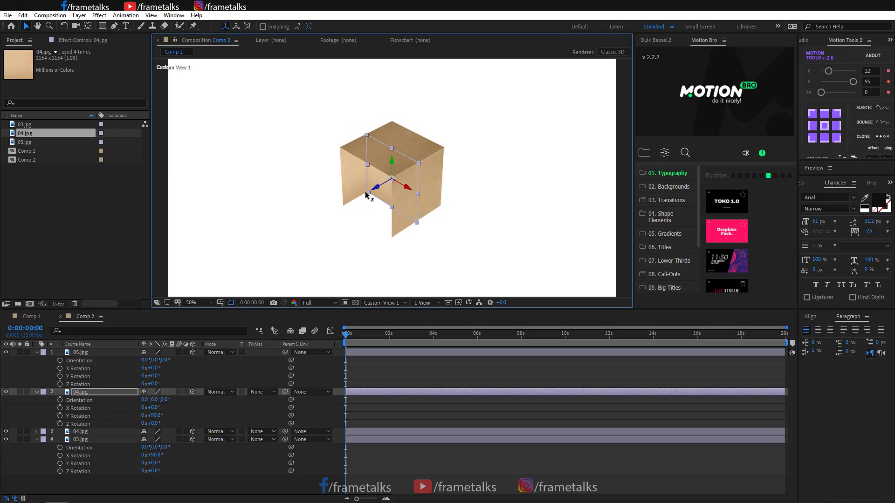
drag(377, 187, 324, 215)
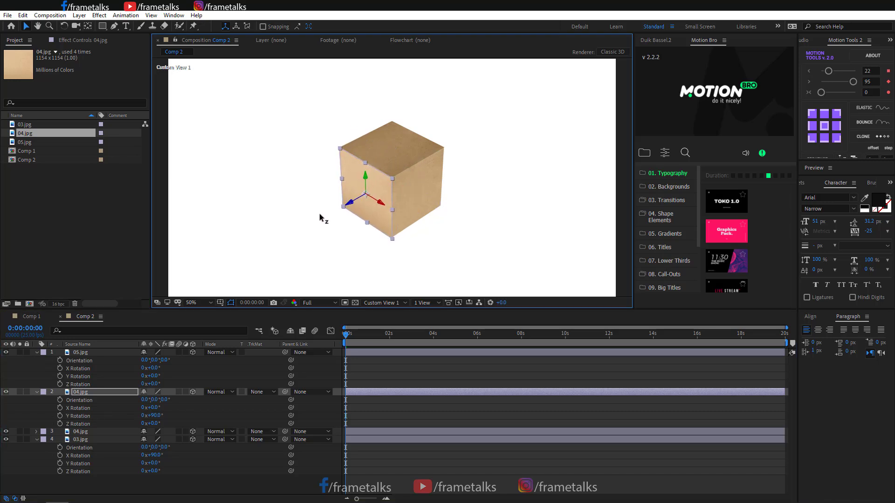
key(ctrl+d)
click(105, 394)
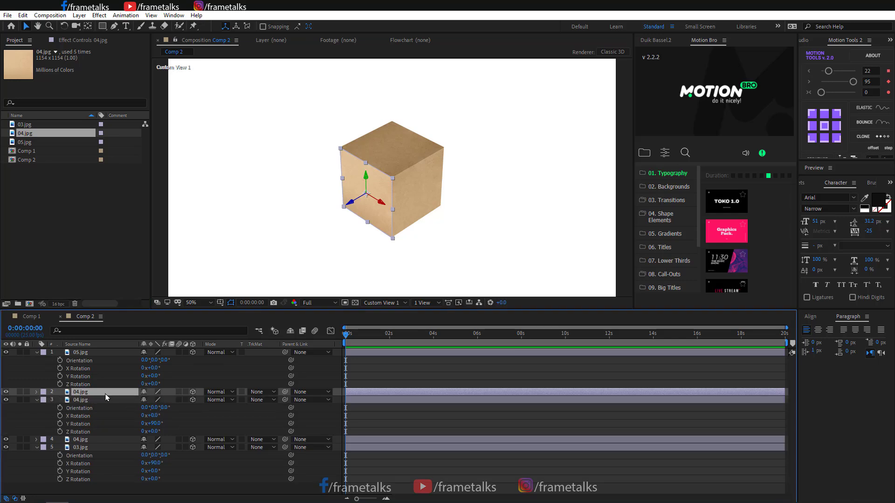
drag(352, 204, 465, 154)
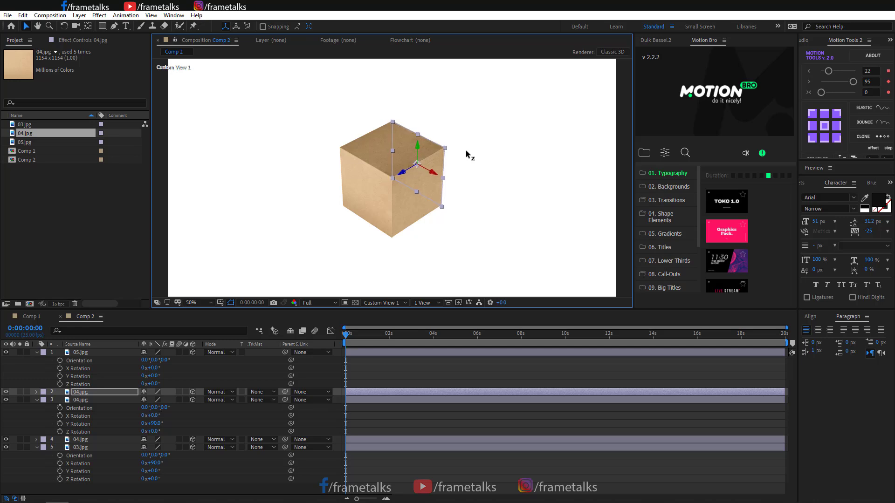
Examine the box's faces and edges from several angles and zoom levels.
click(74, 25)
drag(567, 251, 405, 254)
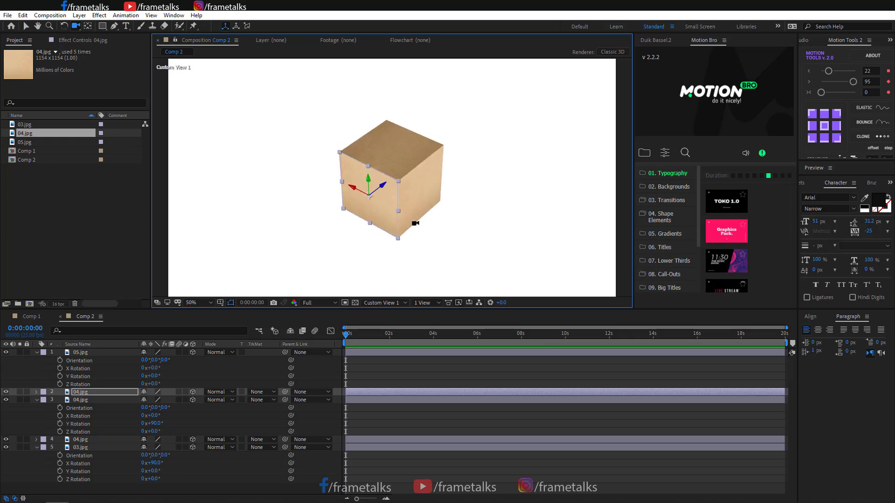
scroll(414, 224, up, 4)
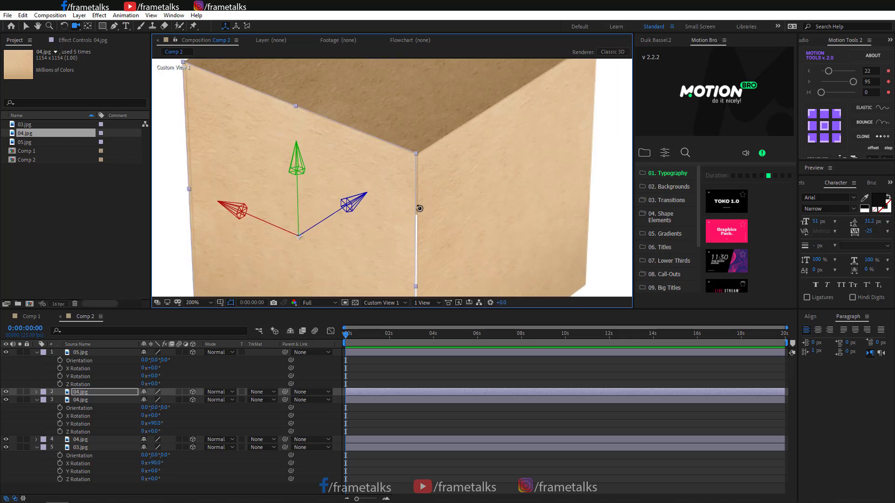
scroll(420, 209, down, 4)
scroll(429, 221, up, 5)
scroll(345, 234, down, 5)
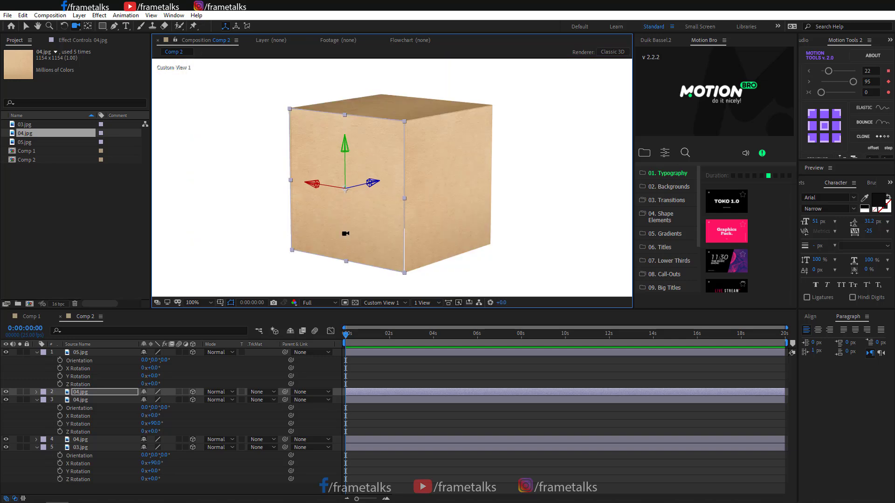
click(26, 26)
click(410, 205)
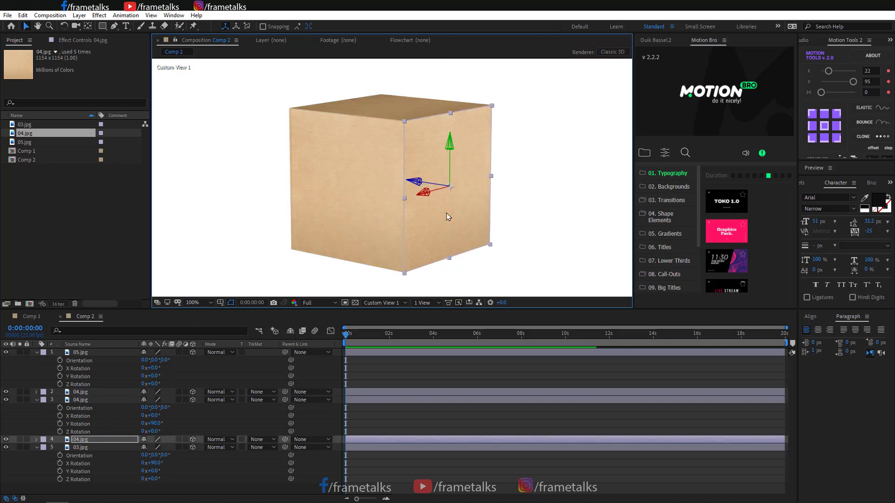
key(c)
drag(446, 215, 243, 135)
scroll(242, 135, down, 1)
Duplicate the 03.jpg top panel and move the copy down along its Z axis to close the box's bottom.
click(26, 26)
click(372, 155)
key(ctrl+d)
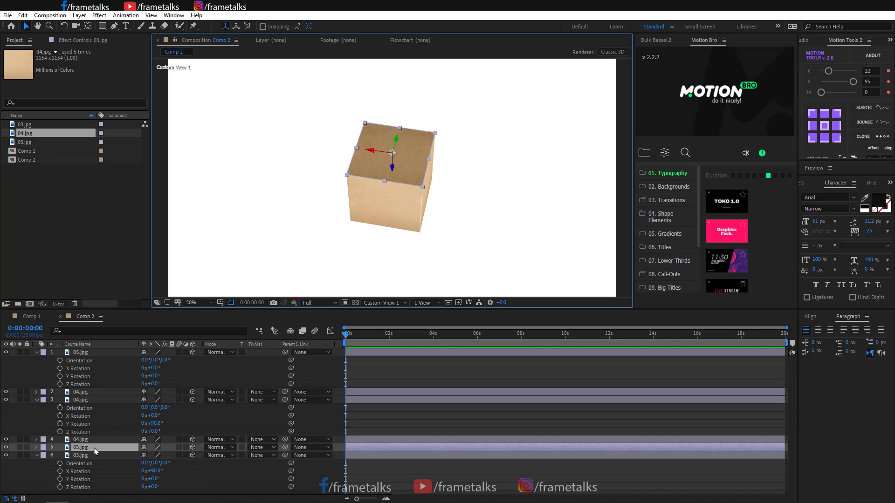
click(449, 219)
click(396, 150)
drag(396, 141, 327, 144)
key(ctrl+z)
click(75, 27)
click(39, 27)
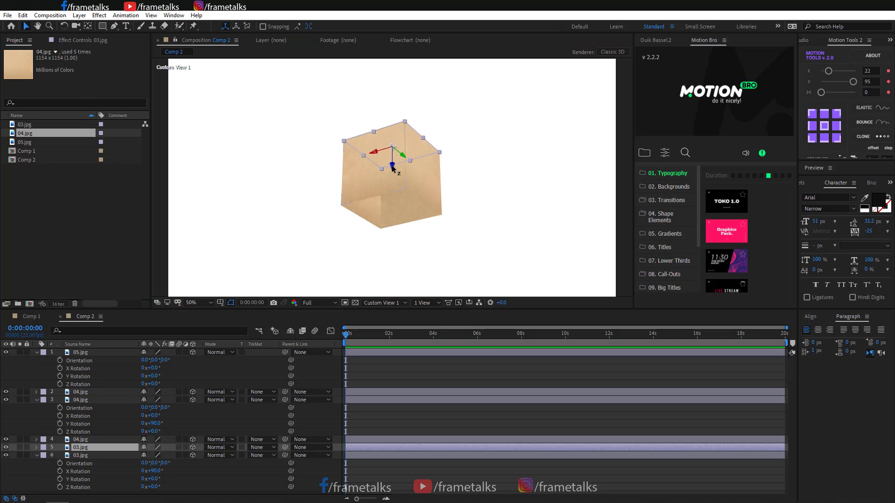
drag(393, 167, 392, 285)
Check the alignment of the side and top panels on the closed box from different angles.
click(406, 170)
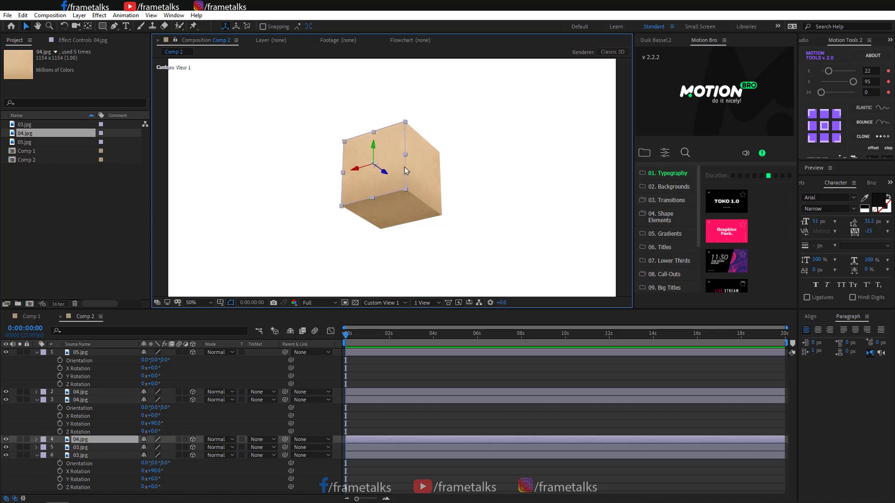
click(513, 153)
click(431, 178)
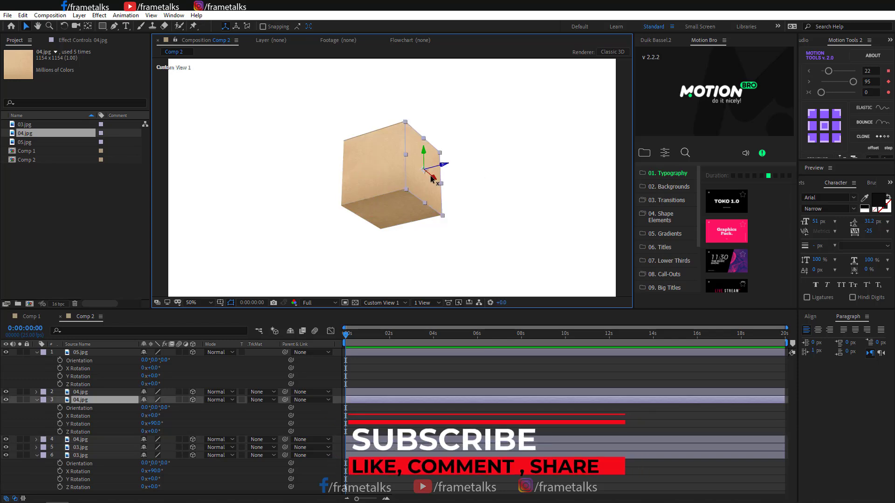
click(390, 127)
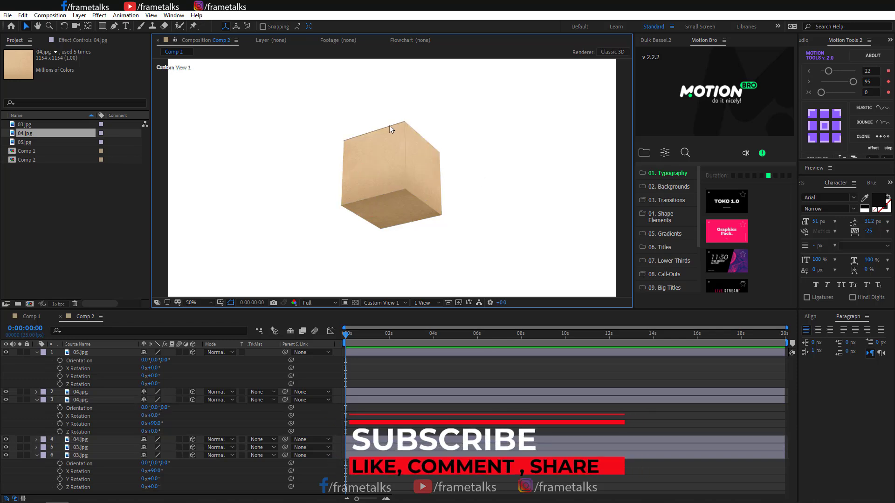
click(82, 454)
click(392, 167)
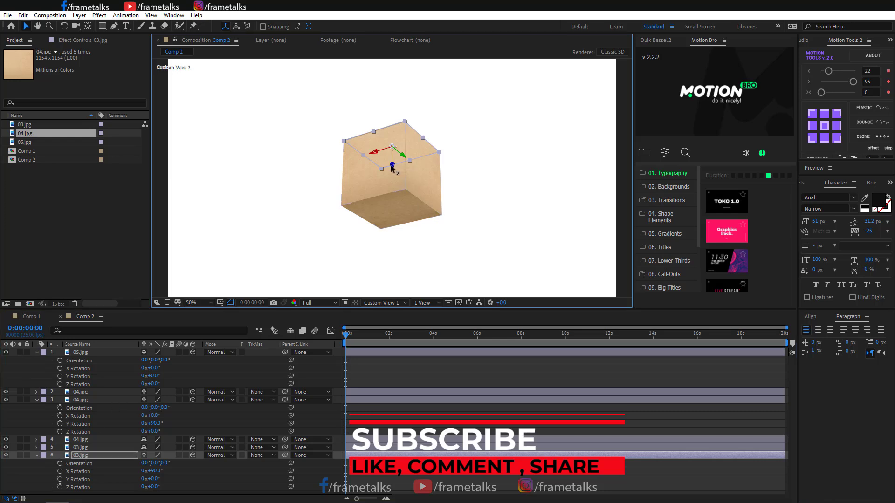
click(476, 172)
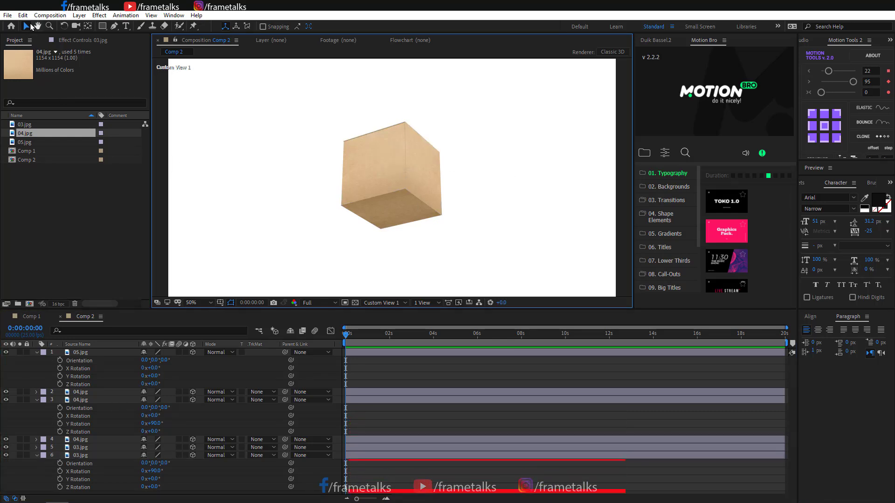
drag(338, 185, 453, 121)
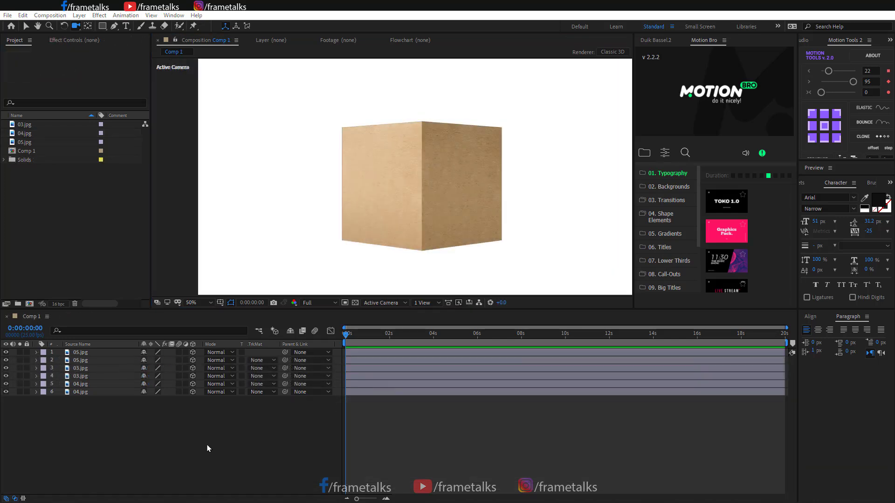
Add a null object to Comp 1 and position it at the lower end of the box's front vertical edge.
right_click(208, 444)
mouse_move(266, 346)
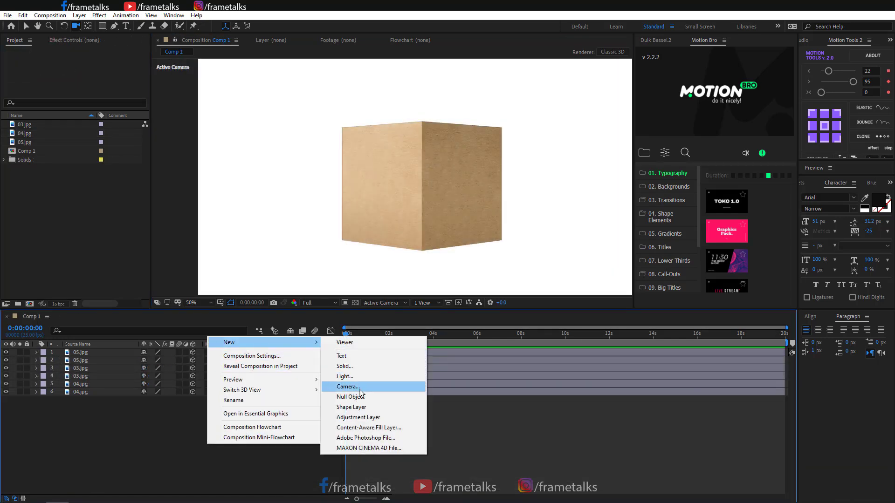
click(350, 396)
click(26, 26)
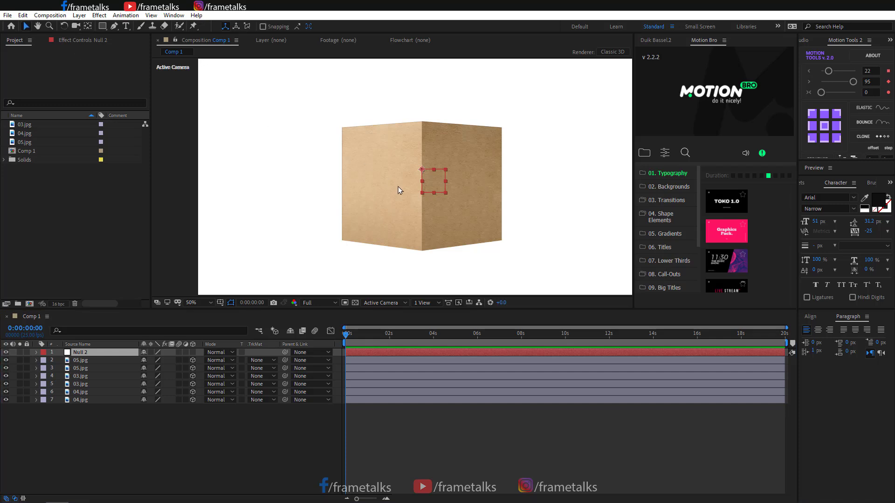
drag(423, 174, 425, 249)
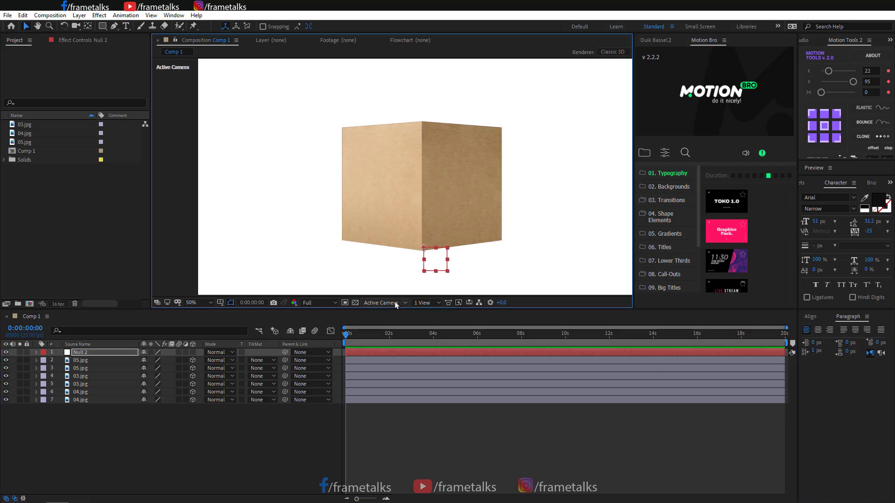
click(381, 302)
click(386, 389)
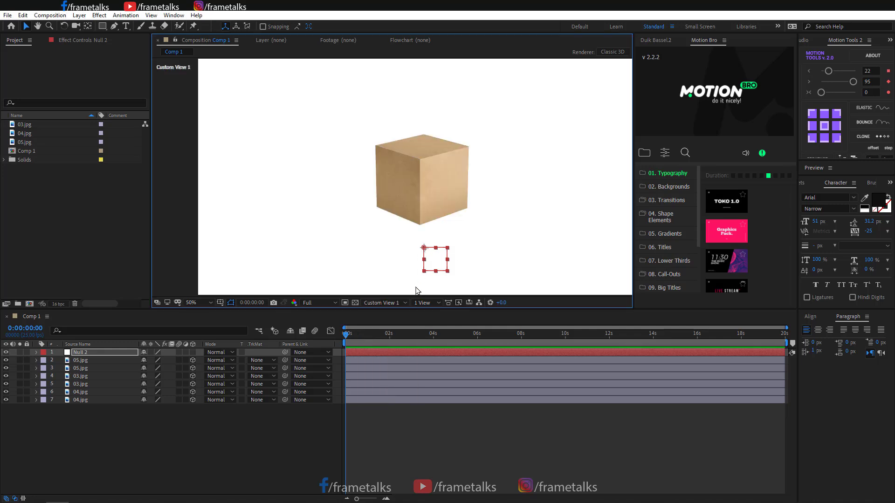
click(401, 303)
click(388, 313)
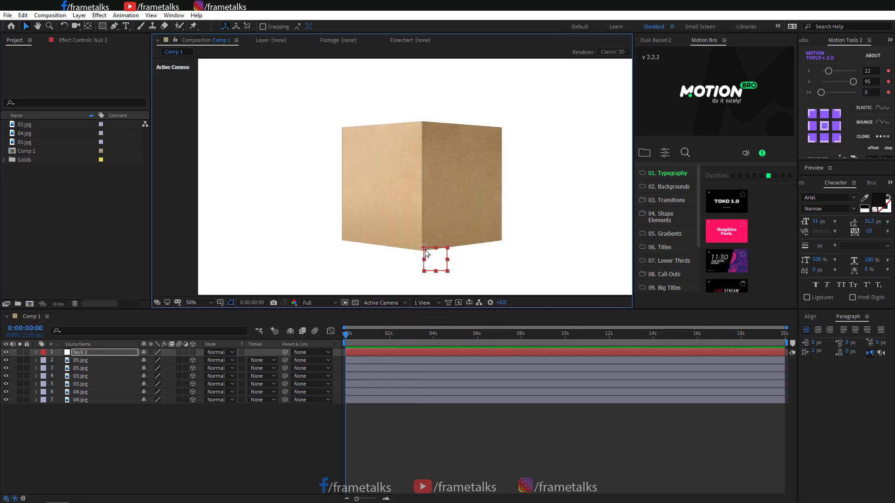
drag(425, 252, 419, 252)
Turn the null object into a 3D layer and set its Y Rotation to 45°.
key(r)
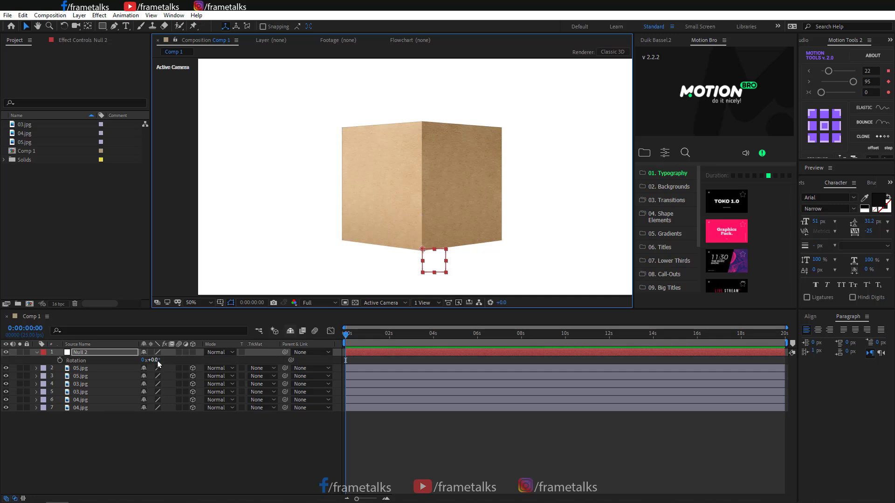
drag(153, 360, 171, 376)
click(193, 352)
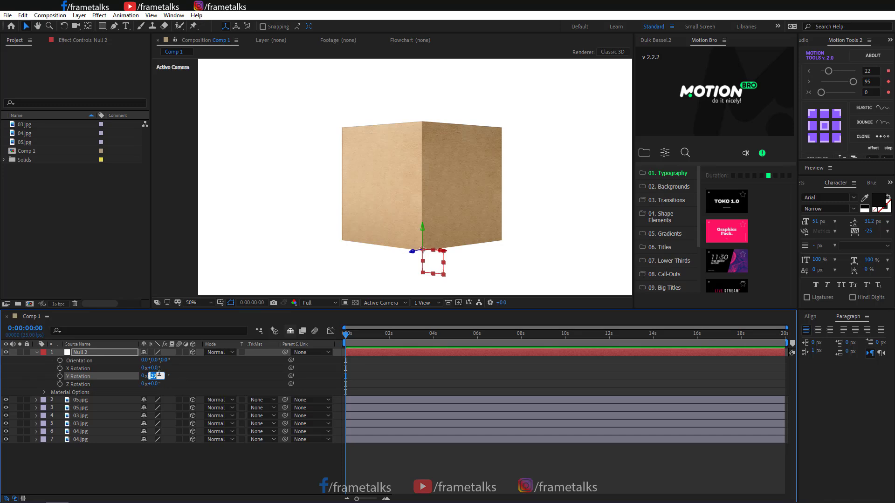
key(Return)
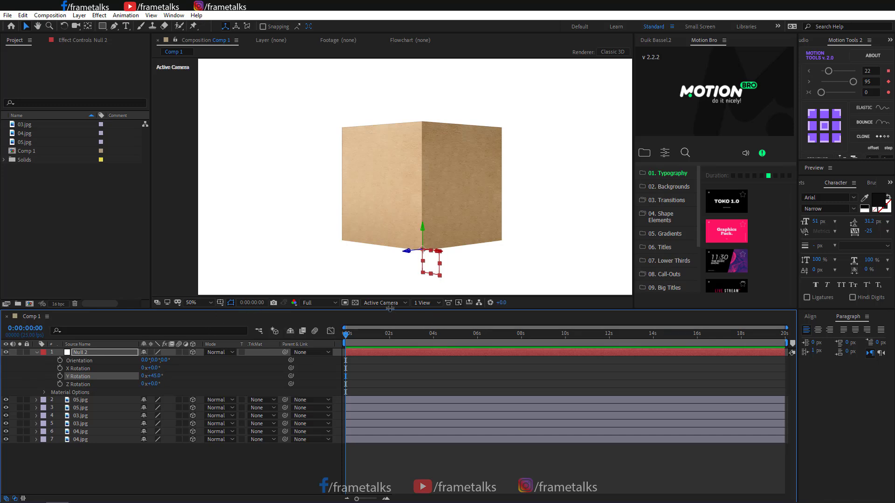
Raise the null object along its Y axis to the box's bottom edge, checking its height in Custom View 1.
click(380, 302)
click(390, 388)
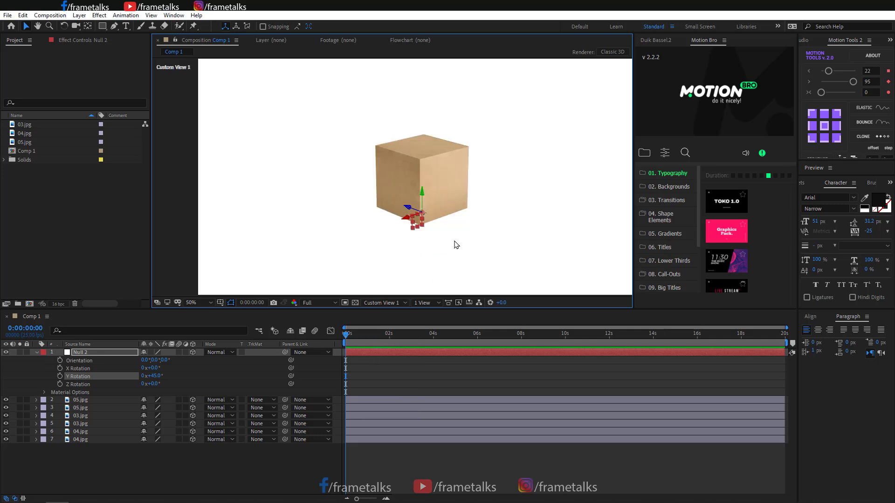
scroll(448, 241, up, 2)
click(76, 27)
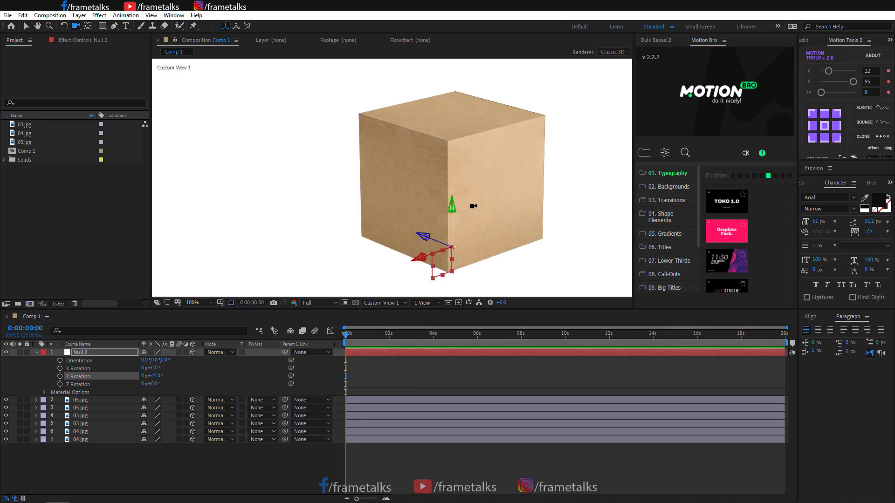
drag(496, 223, 488, 201)
drag(481, 267, 525, 235)
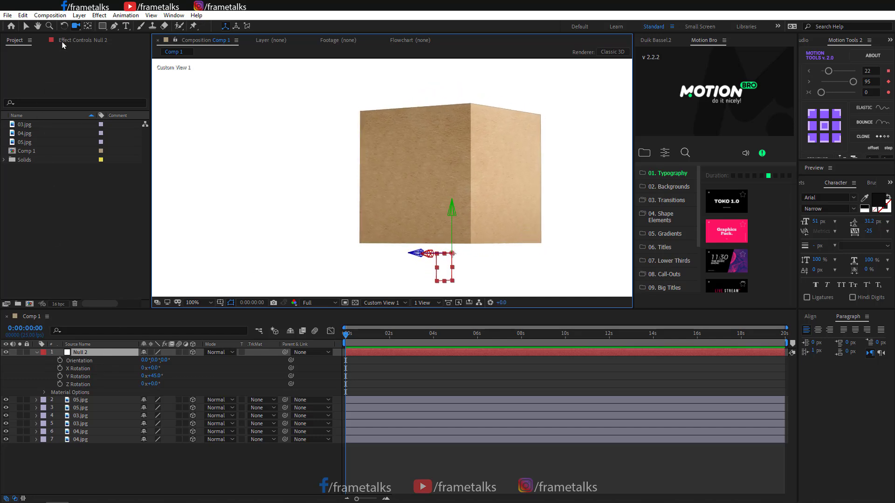
click(27, 27)
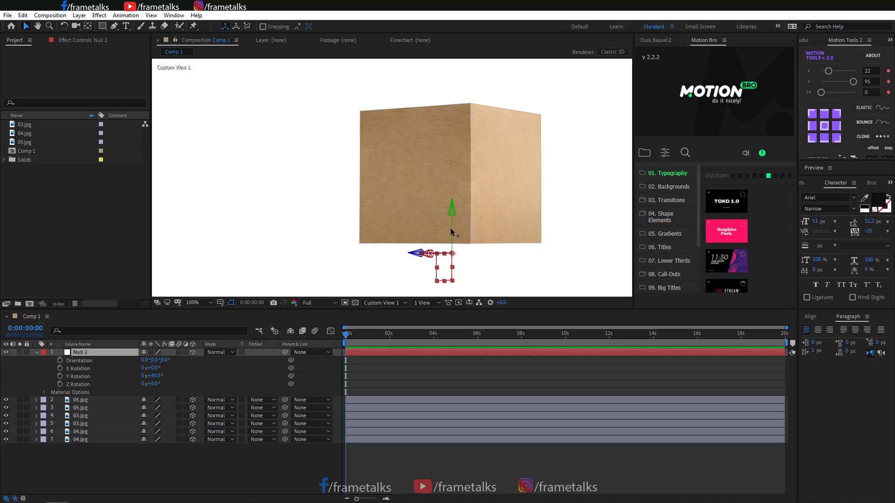
drag(454, 229, 457, 217)
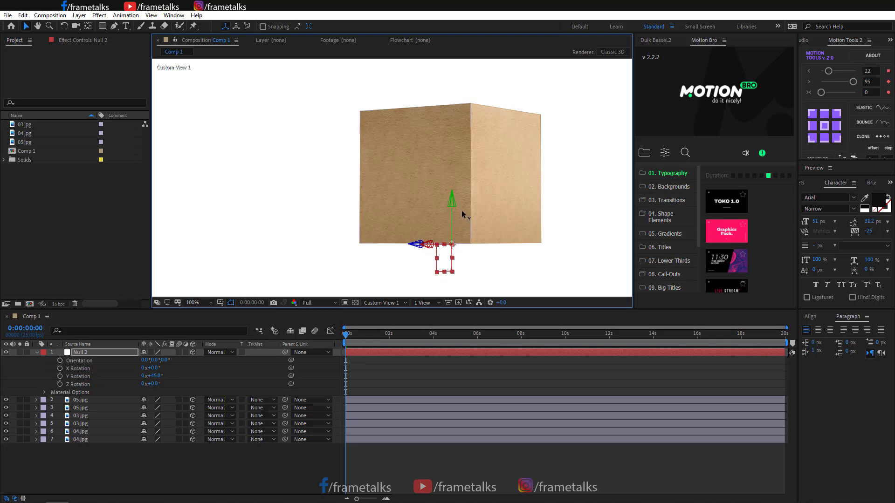
Parent all six box panel layers to Null 2.
click(96, 403)
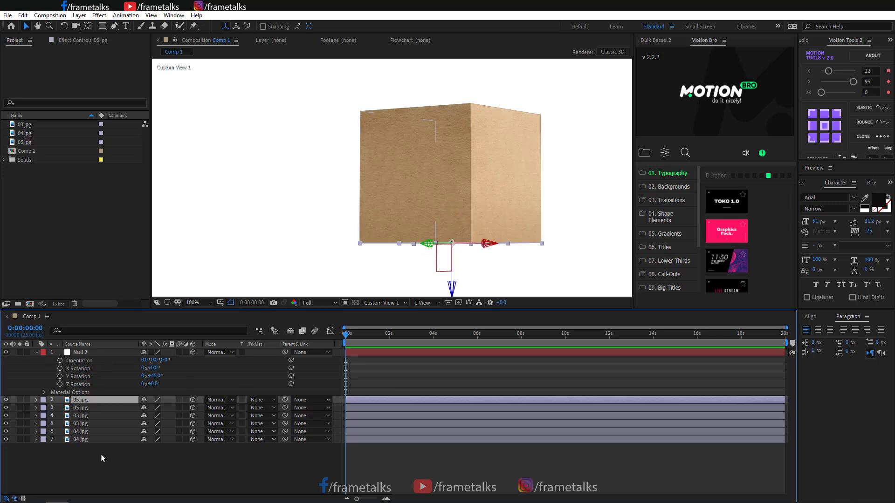
shift+click(127, 441)
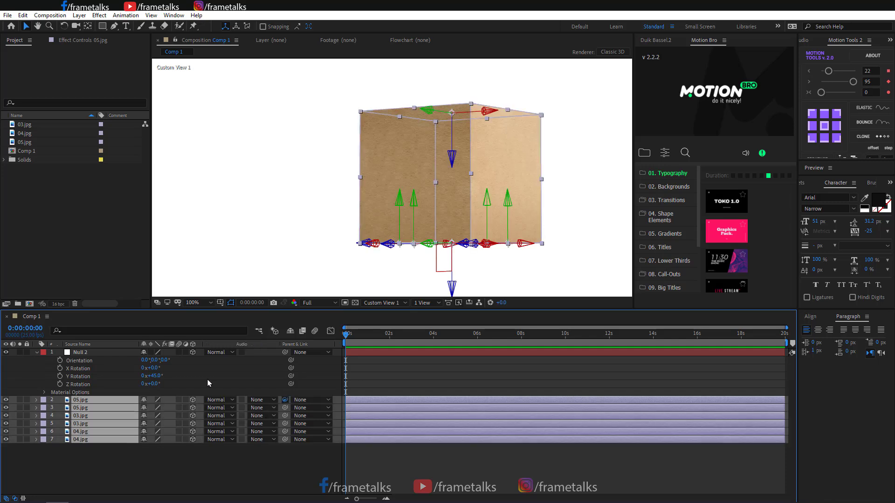
drag(284, 400, 80, 352)
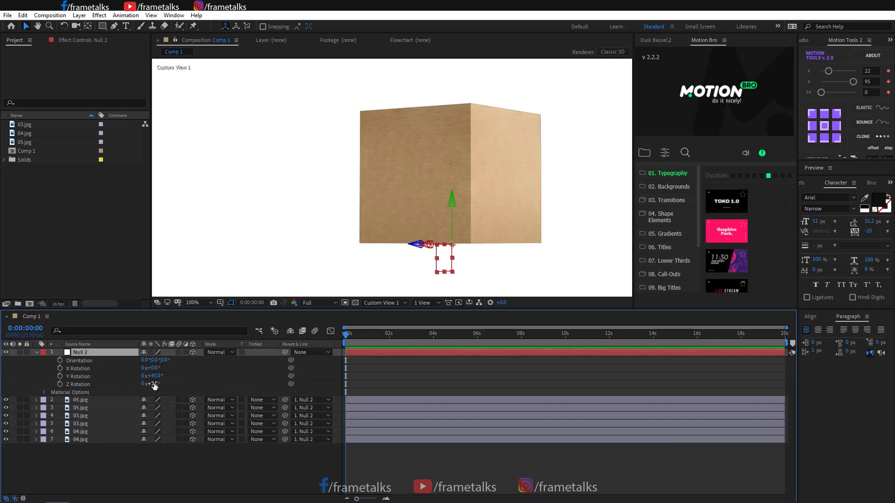
Try scaling and rotating the whole box through the null object, and undo the trial changes.
key(s)
drag(155, 362, 145, 384)
key(r)
key(ctrl+z)
key(ctrl+z)
key(ctrl+z)
Collapse the null's properties and switch the composition back to the Active Camera view at 25% magnification.
click(37, 354)
click(126, 434)
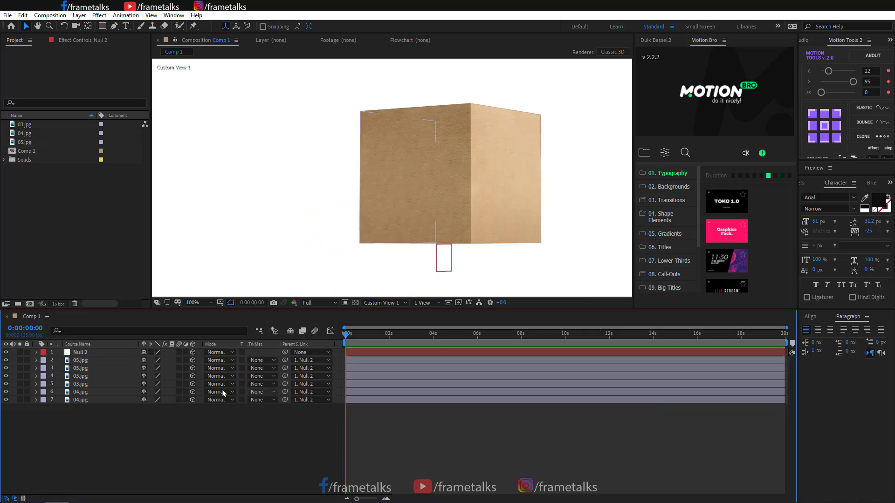
click(396, 305)
click(395, 311)
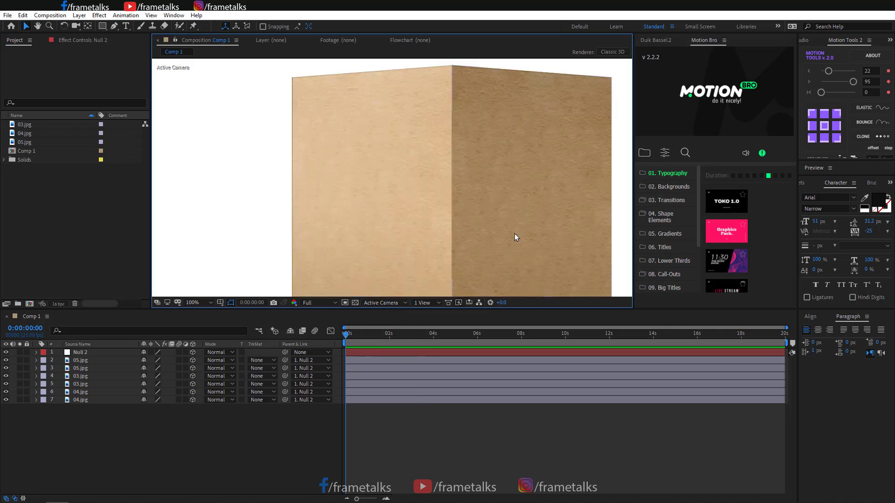
scroll(513, 234, down, 4)
key(alt+Tab)
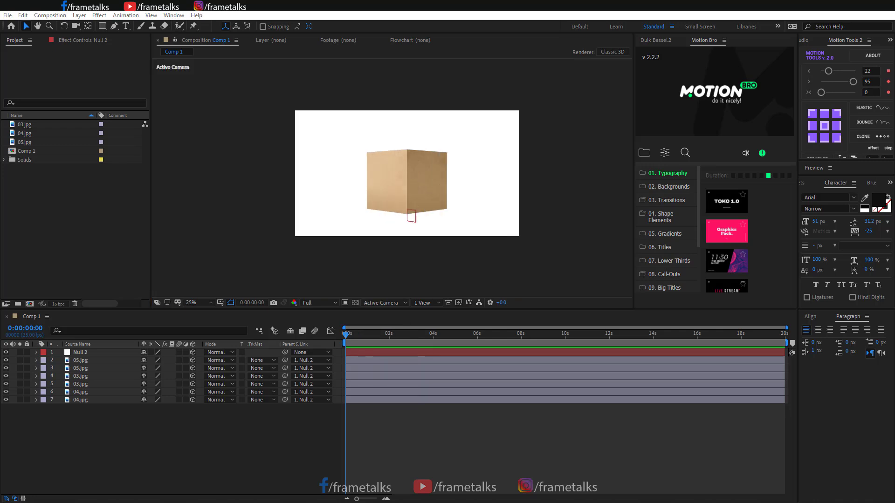
Tilt the box by setting the null's X Rotation to 21°.
click(82, 353)
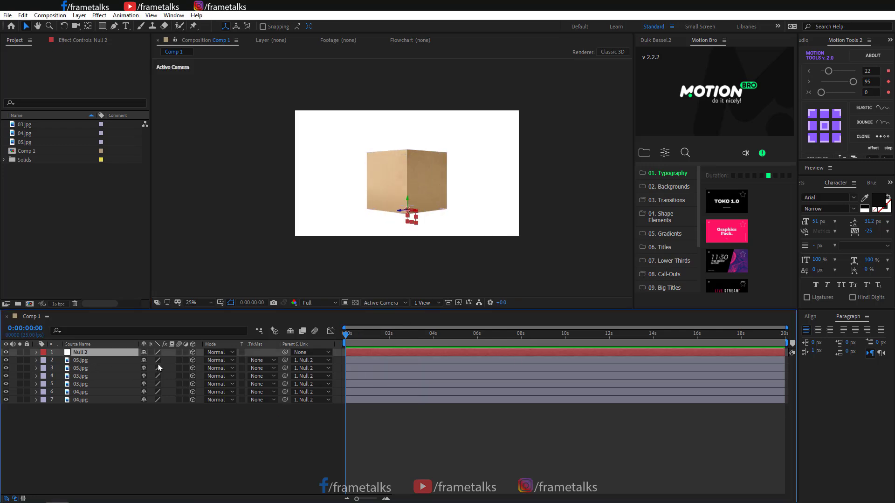
key(r)
drag(155, 380, 144, 361)
key(ctrl+z)
Scale the null to 78% and nudge the box upward in the frame.
click(110, 362)
key(s)
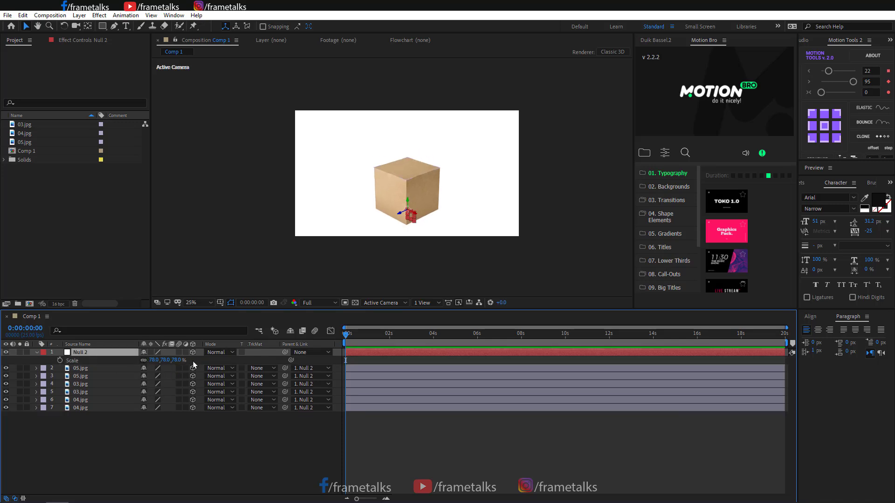
key(shift+Up)
key(shift+Up)
key(shift+Up)
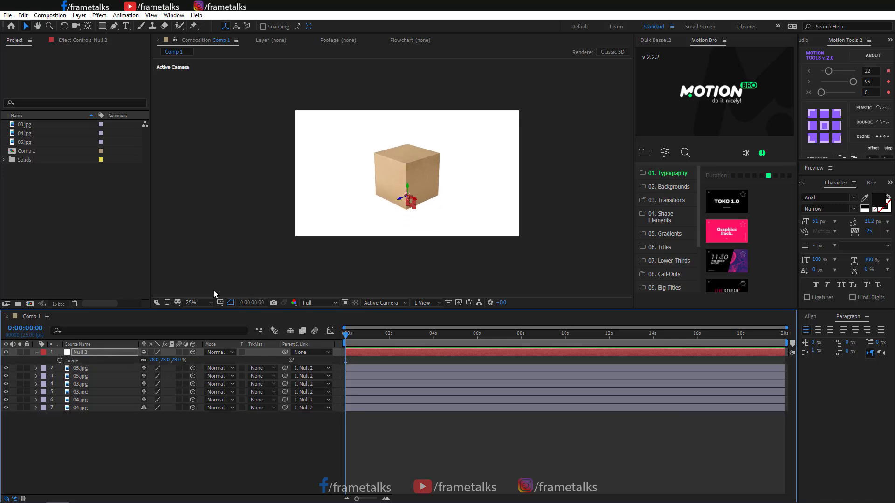
Set the null's Y Rotation to 136° to turn the box.
key(r)
drag(157, 369, 200, 375)
key(ctrl+z)
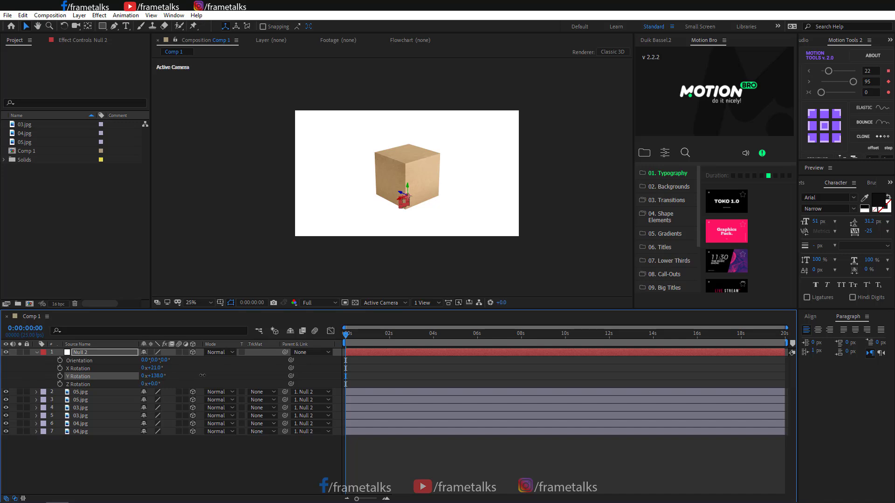
drag(201, 375, 198, 376)
Animate the bottom 05.jpg panel's Scale from 8% at the first frame to 42% at about 22 frames.
click(82, 393)
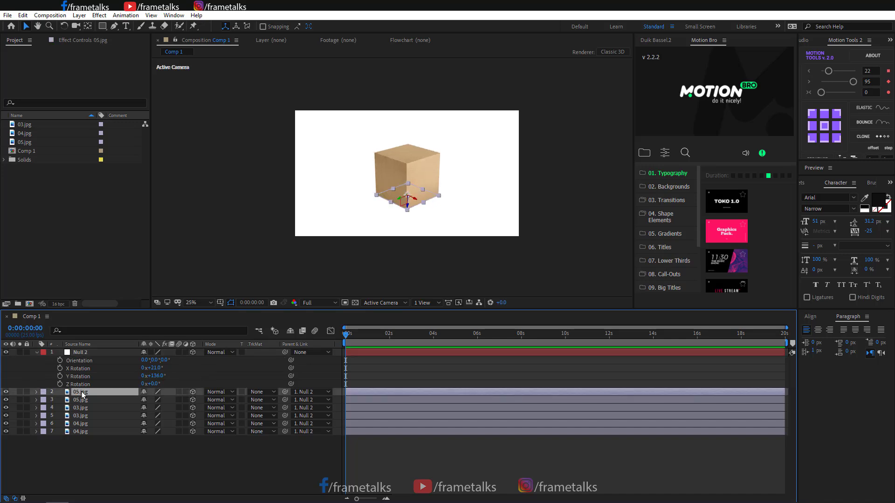
right_click(82, 394)
click(89, 395)
key(s)
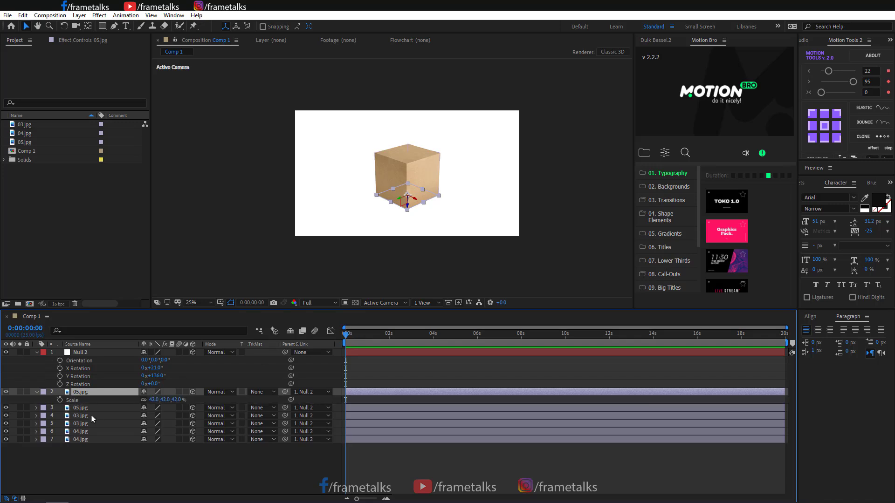
click(59, 400)
drag(350, 401, 366, 401)
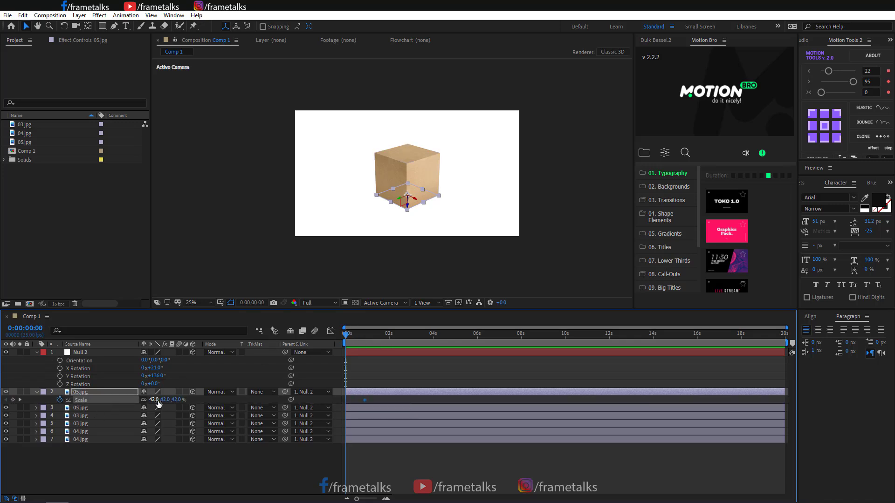
drag(158, 401, 142, 400)
click(286, 471)
click(351, 334)
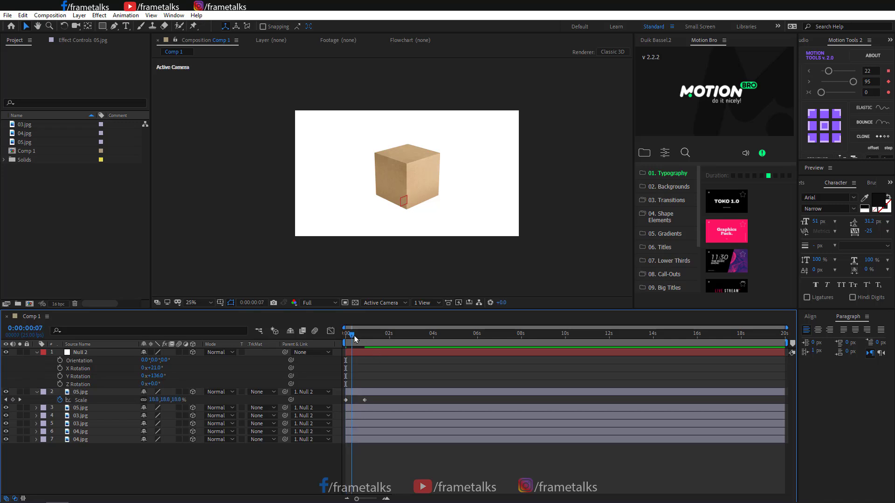
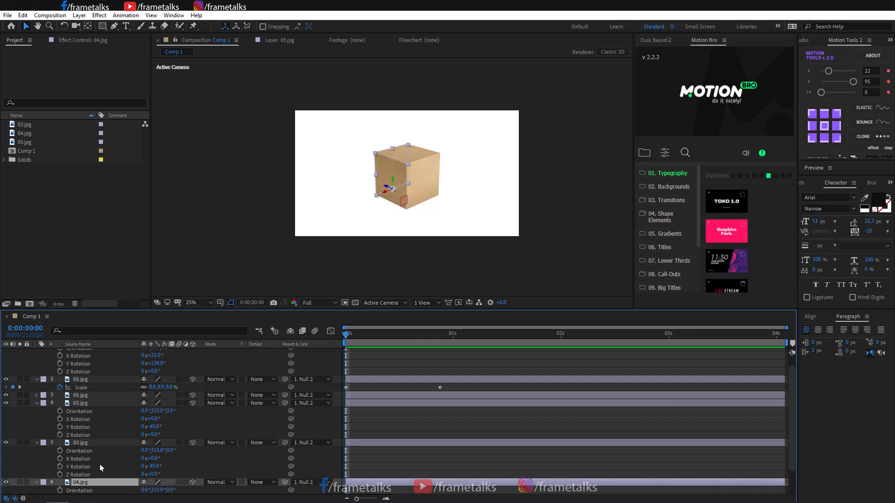
Reveal the rotation properties of the layer 7 04.jpg side panel.
scroll(102, 468, down, 2)
click(104, 489)
key(r)
scroll(120, 448, down, 1)
drag(154, 483, 120, 468)
key(ctrl+z)
key(ctrl+z)
key(ctrl+z)
key(ctrl+z)
key(ctrl+z)
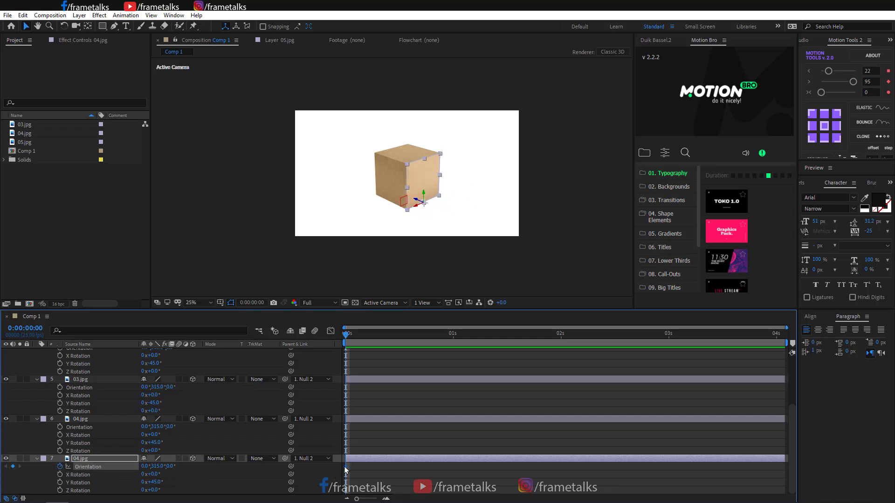
Move the layer 7 04.jpg panel's Orientation keyframe to about 11 frames and set its X Orientation to 212° at the first frame.
mouse_move(376, 471)
mouse_down()
mouse_move(411, 465)
mouse_move(393, 472)
mouse_up()
drag(146, 467, 89, 480)
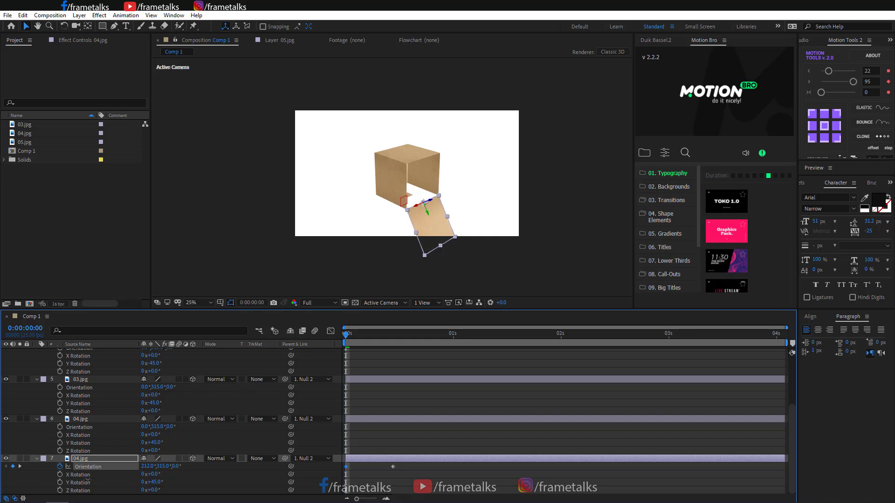
Keyframe Orientation on the layer 6 04.jpg and layer 5 03.jpg panels and move both keyframes to about 11 frames.
click(60, 427)
click(60, 387)
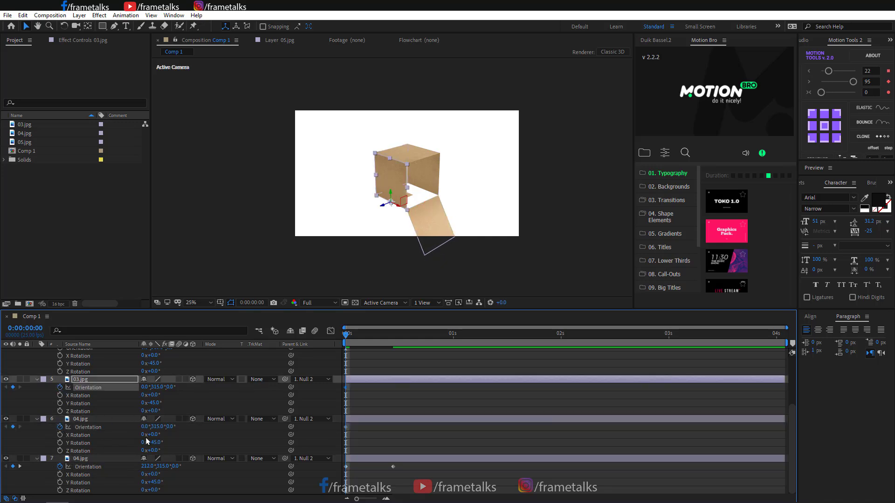
drag(346, 428, 393, 428)
drag(346, 387, 393, 387)
Fold the layer 5 03.jpg panel outward at the first frame by setting its Orientation to 38°, 20°, 114°.
drag(145, 387, 176, 387)
mouse_move(347, 335)
mouse_down()
mouse_move(395, 331)
mouse_move(344, 336)
mouse_up()
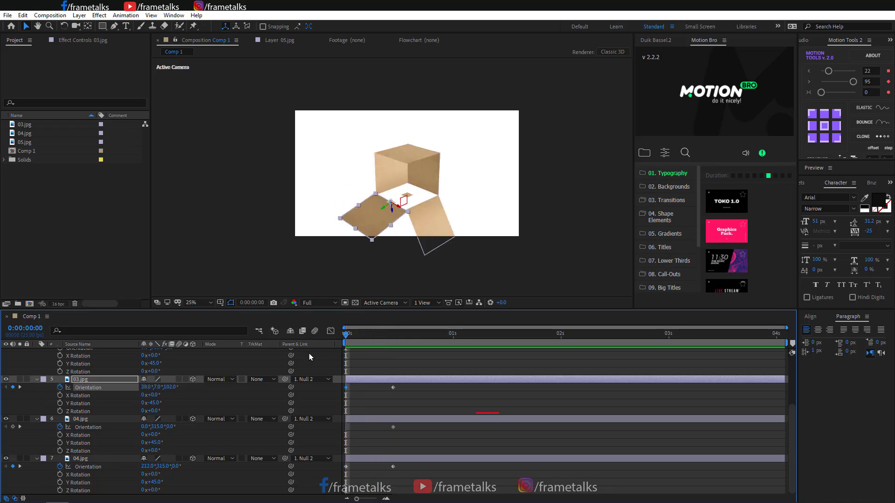
drag(154, 387, 177, 387)
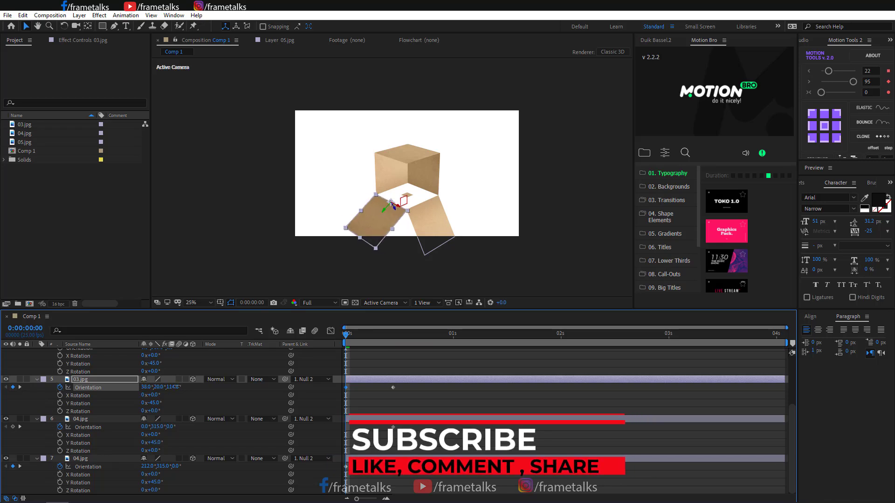
click(373, 364)
drag(354, 334, 311, 347)
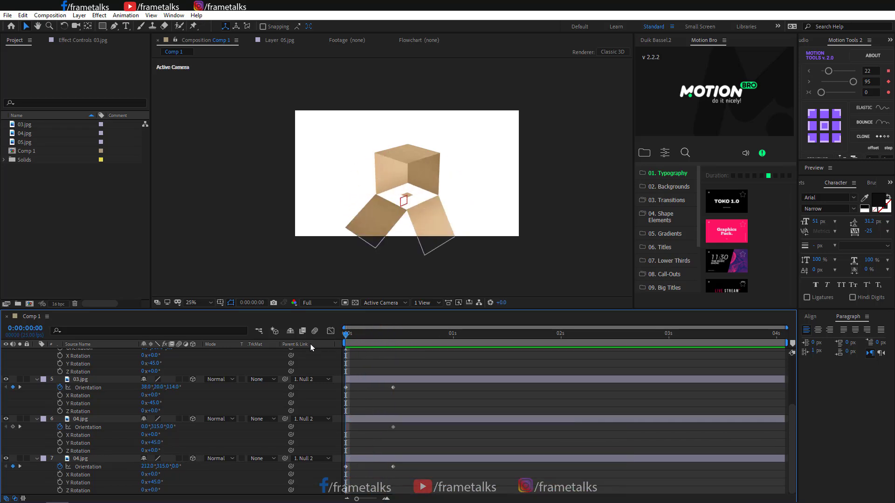
Fold the layer 6 04.jpg panel outward at the first frame by setting its X Orientation to 135°.
click(352, 418)
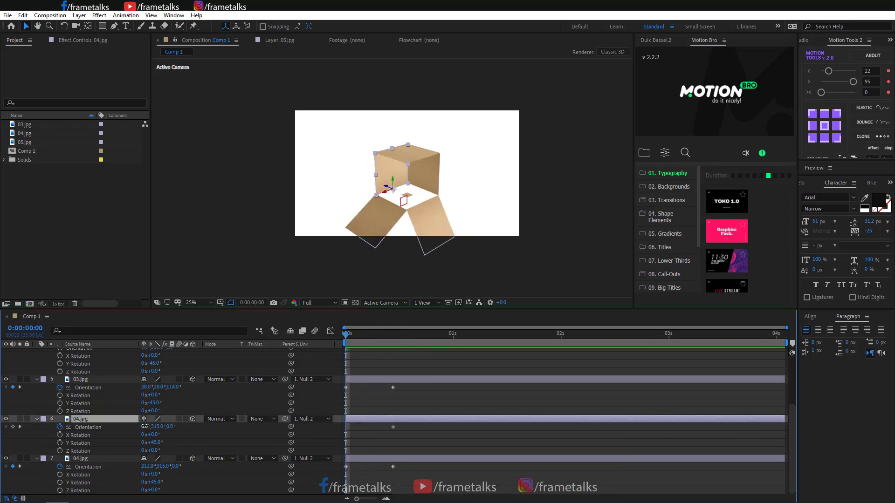
drag(144, 427, 193, 420)
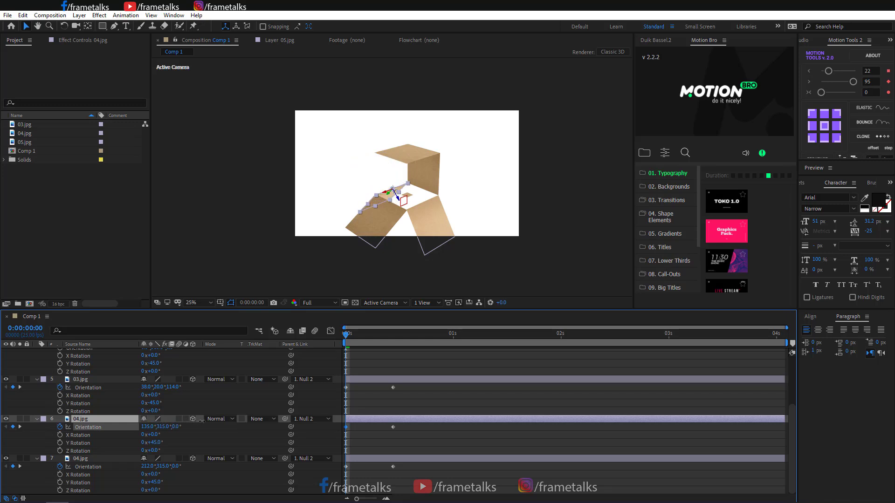
Keyframe the layer 4 03.jpg panel's Orientation and move the keyframe to about 11 frames.
scroll(373, 389, up, 1)
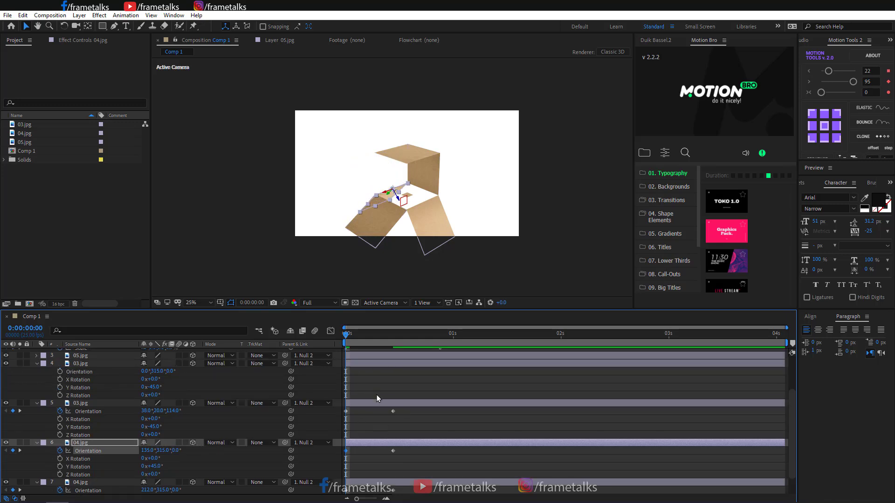
click(364, 364)
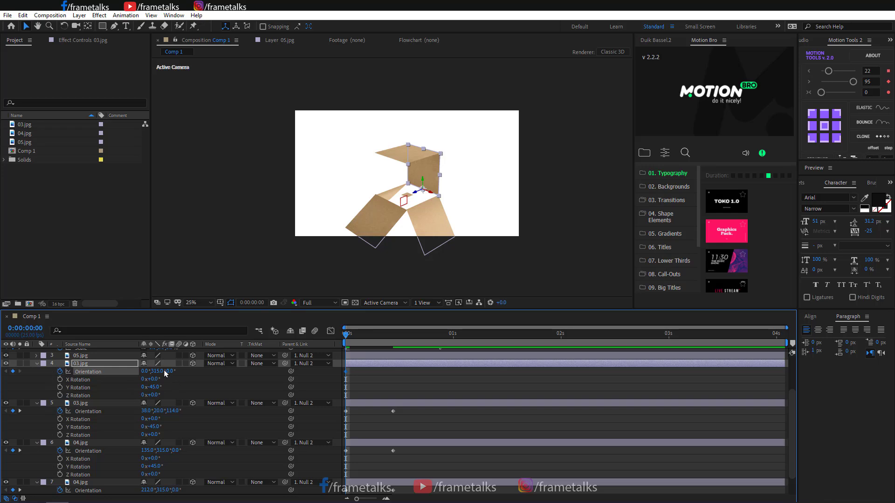
drag(383, 378, 395, 379)
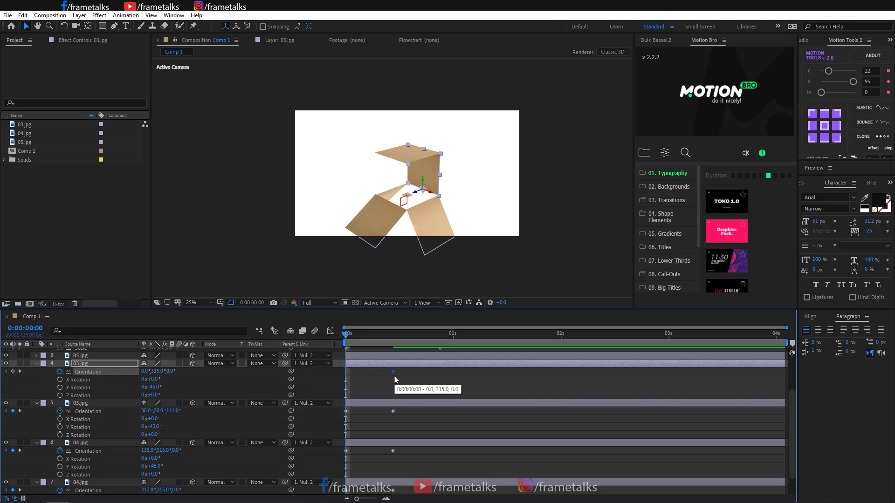
Fold the layer 4 03.jpg panel outward at the first frame by setting its Orientation to 320°, 22°, 240°.
mouse_move(146, 374)
mouse_down()
mouse_move(211, 371)
mouse_move(156, 371)
mouse_up()
key(ctrl+z)
key(ctrl+z)
scroll(476, 199, up, 4)
mouse_move(167, 371)
mouse_down()
mouse_move(180, 371)
mouse_move(153, 374)
mouse_up()
scroll(546, 210, down, 1)
scroll(546, 210, down, 2)
scroll(522, 205, up, 2)
click(445, 194)
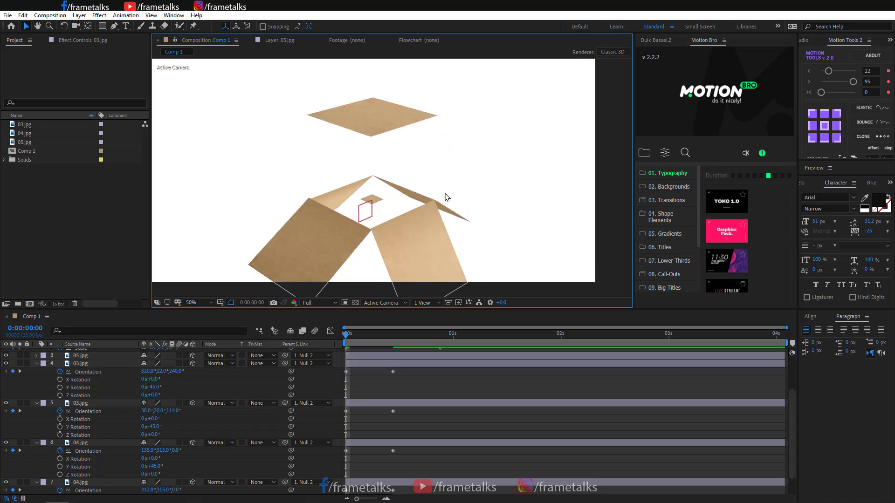
Set the layer 2 05.jpg panel's Scale to 0% at the first frame and move its end keyframe to about 11 frames.
drag(349, 335, 381, 340)
key(space)
key(space)
key(Home)
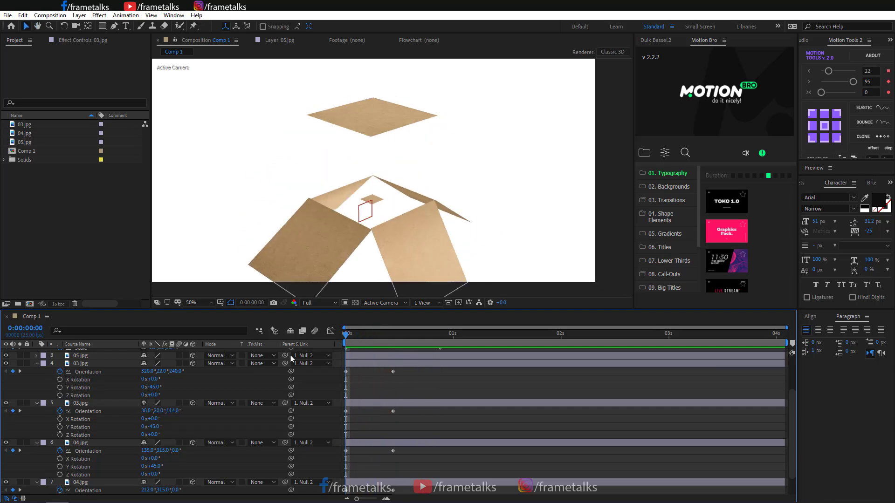
scroll(371, 387, up, 4)
click(370, 392)
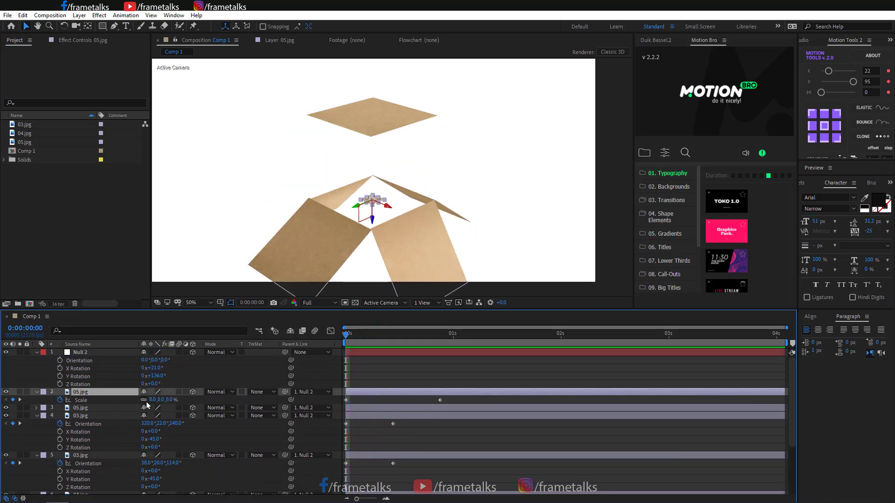
drag(145, 400, 185, 405)
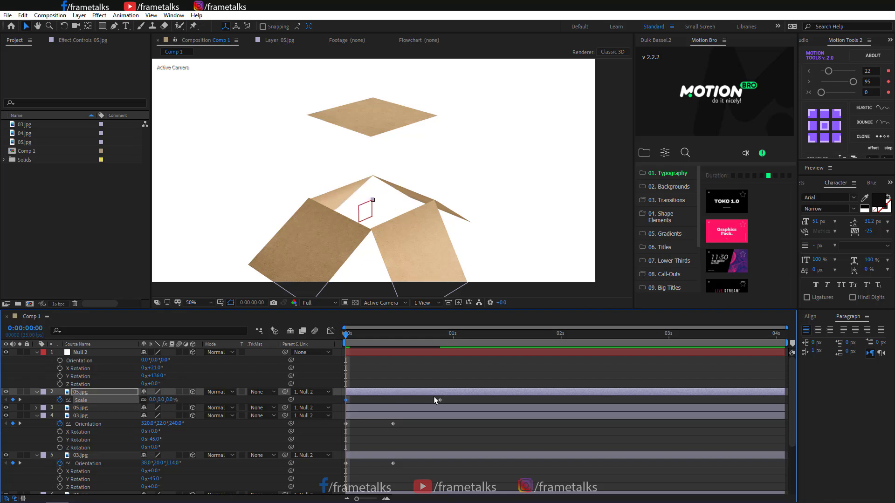
drag(435, 401, 392, 404)
Reveal the rotation properties of the layer 3 05.jpg top panel and move its anchor point to the middle of its rear right edge.
drag(355, 338, 448, 349)
click(372, 123)
click(338, 123)
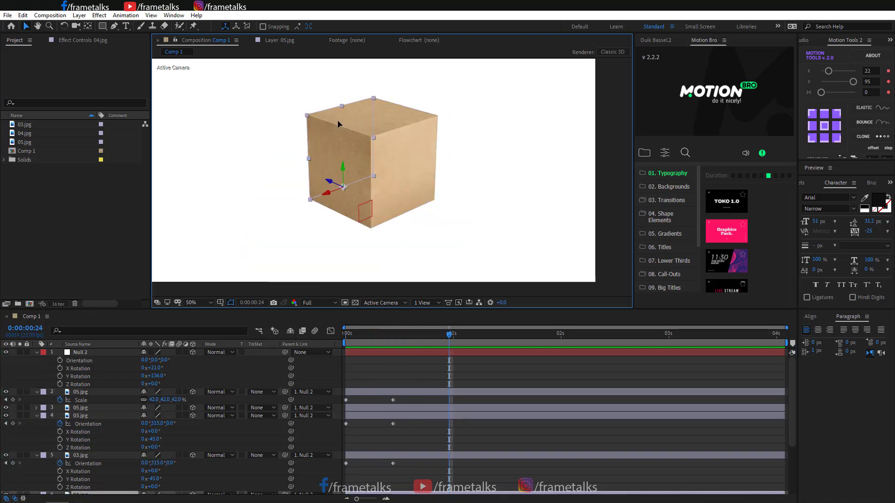
click(99, 408)
key(r)
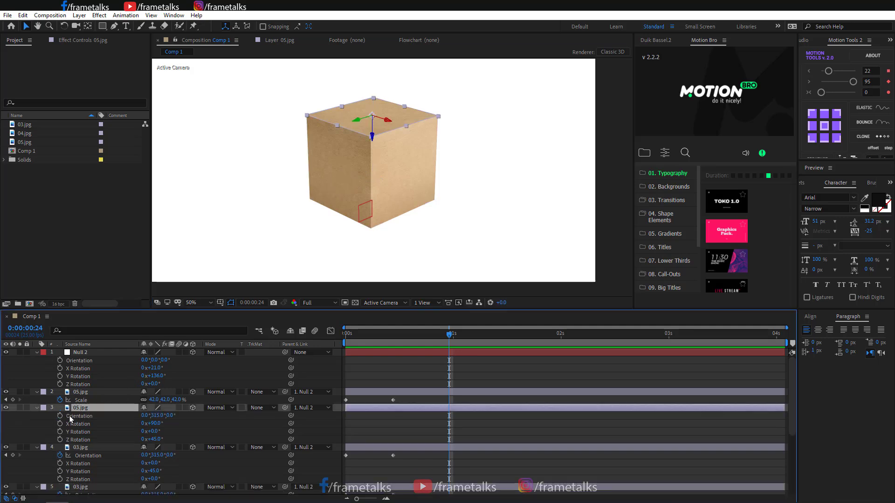
drag(425, 343, 395, 343)
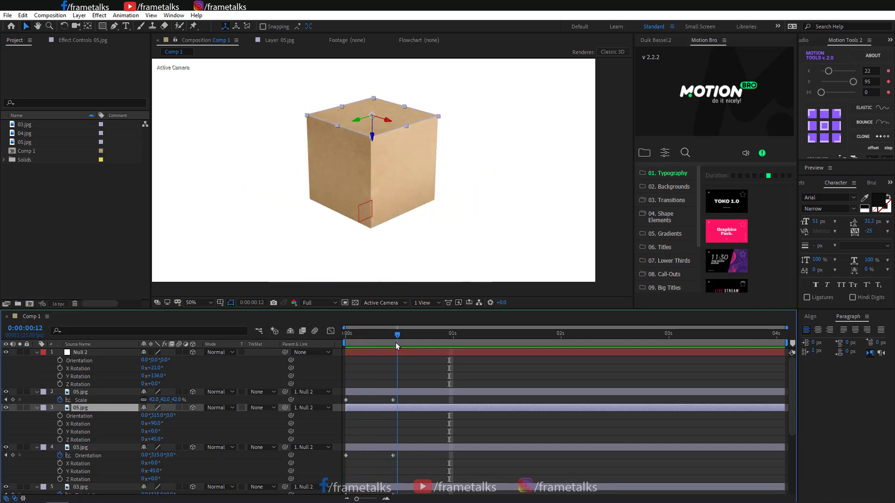
click(836, 126)
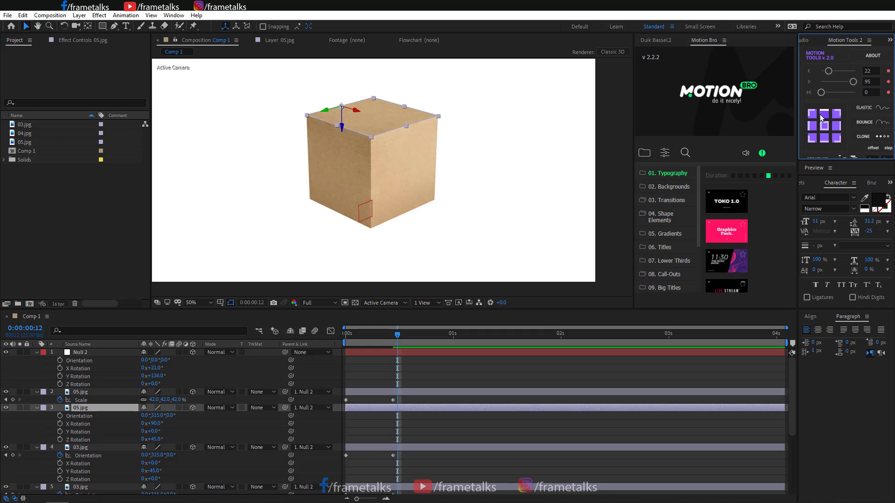
click(827, 139)
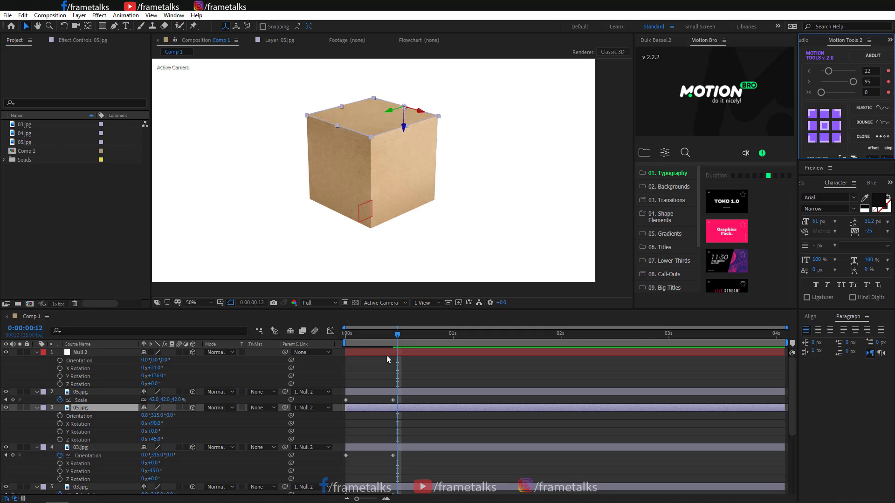
Keyframe the layer 3 05.jpg panel's Orientation at the first frame and frame 11, and shift the layer to start at frame 11.
drag(396, 336, 305, 350)
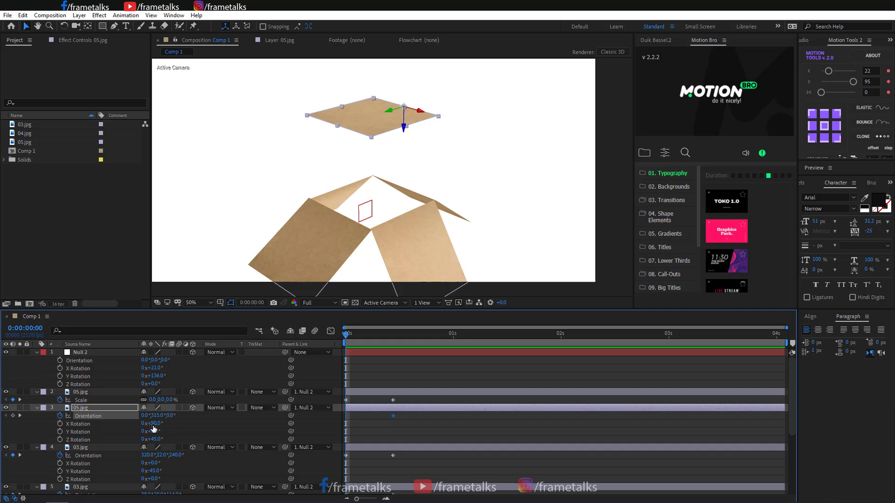
drag(145, 416, 169, 416)
key(ctrl+z)
mouse_move(153, 415)
mouse_down()
mouse_move(171, 416)
mouse_move(156, 414)
mouse_up()
click(393, 344)
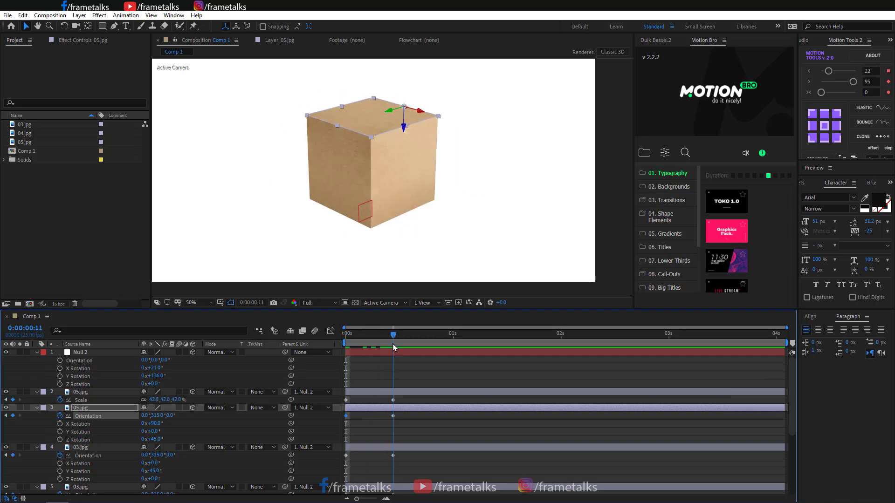
drag(367, 409, 414, 410)
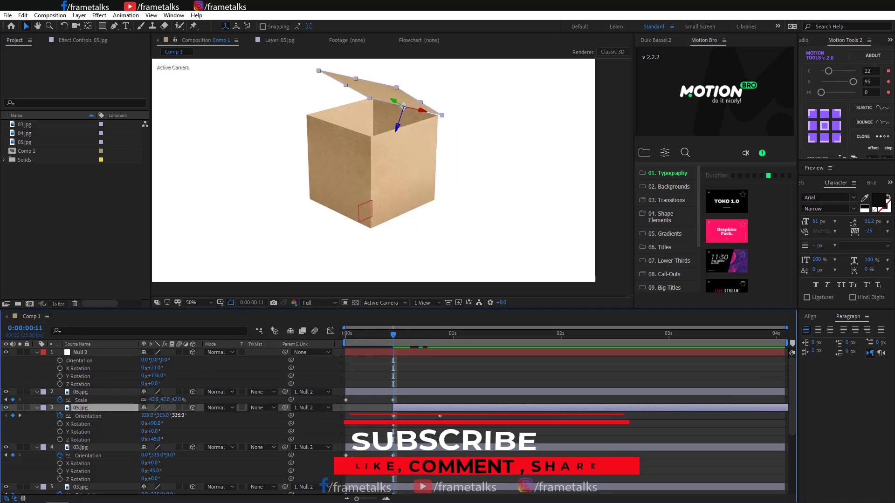
Try to swing the top panel open at frame 11 by setting its Orientation to 20°, 41°, 151°.
mouse_move(178, 415)
mouse_down()
mouse_move(192, 415)
mouse_move(150, 418)
mouse_move(179, 413)
mouse_up()
scroll(415, 194, up, 2)
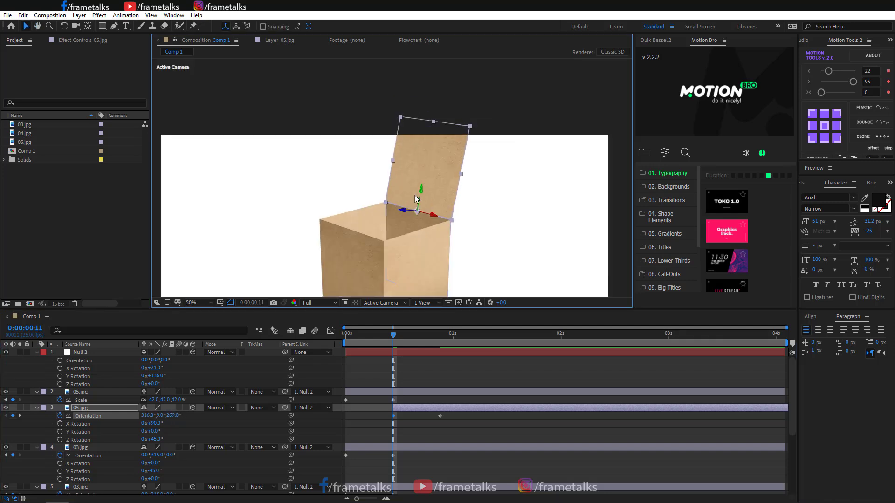
mouse_move(156, 415)
mouse_down()
mouse_move(163, 417)
mouse_move(145, 423)
mouse_move(177, 415)
mouse_move(160, 417)
mouse_up()
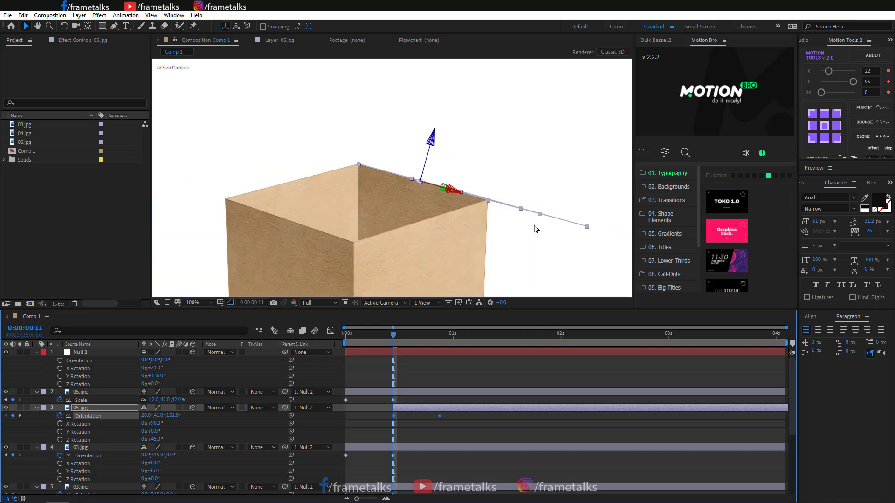
scroll(533, 226, down, 4)
Close the top panel at frame 22 by setting its X and Z Orientation to 0° and adjusting Y until it sits flush on the box.
click(405, 335)
drag(426, 336, 440, 336)
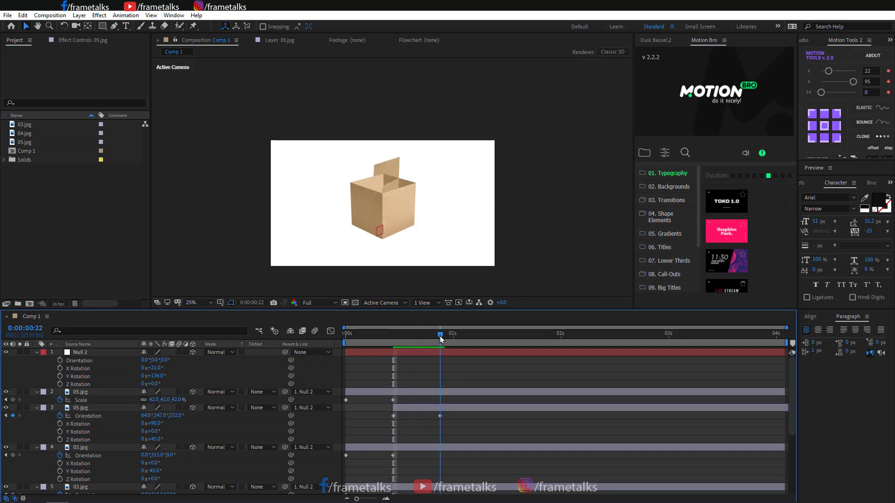
drag(147, 418, 145, 415)
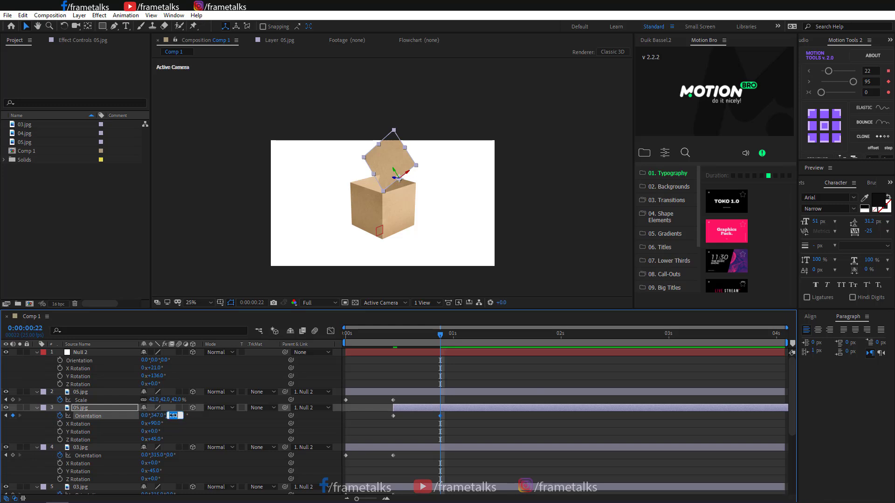
text(0)
key(Return)
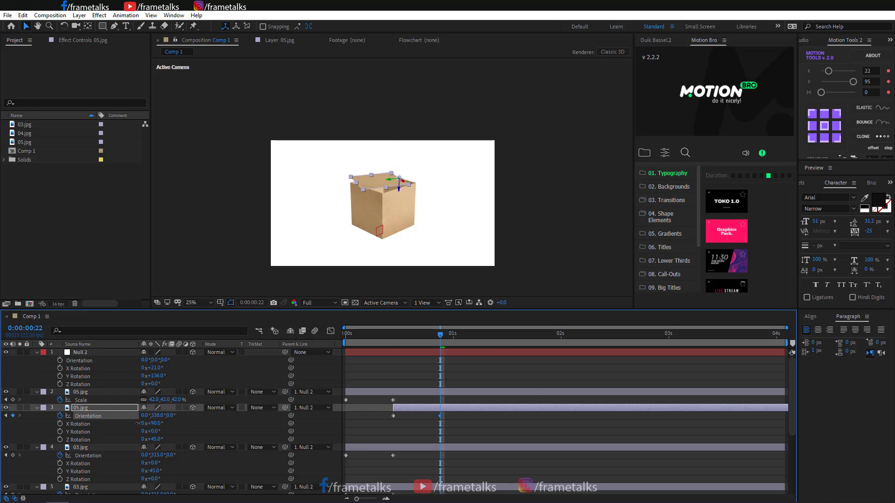
scroll(434, 201, up, 4)
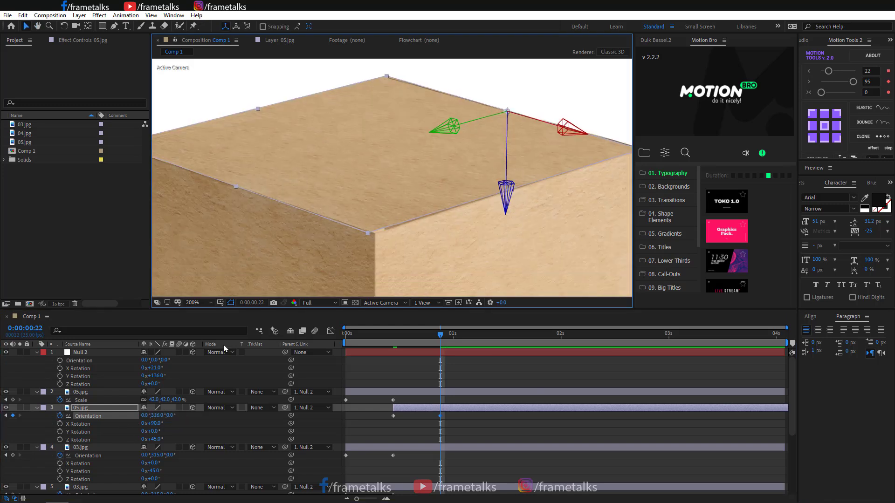
drag(158, 416, 156, 416)
Hinge the top panel open at frame 11 by setting its Orientation to 348°, 43°, 197°, and check the hinge edge against the box.
scroll(461, 197, down, 2)
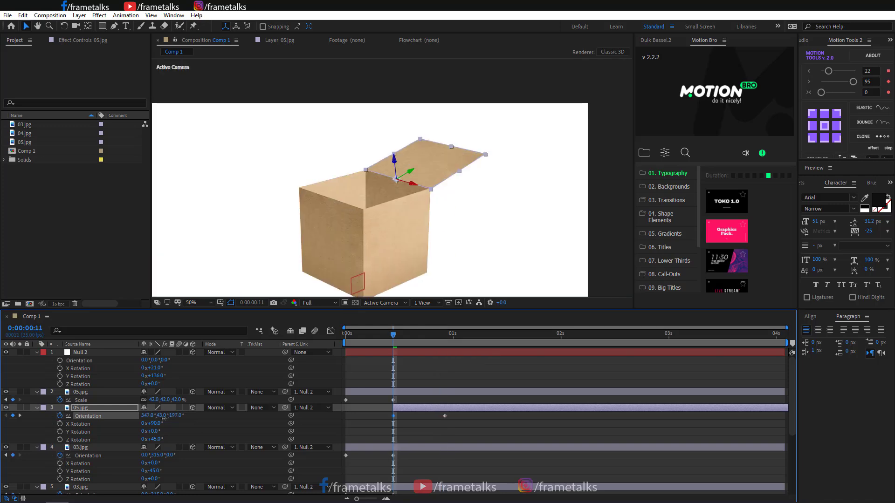
click(445, 433)
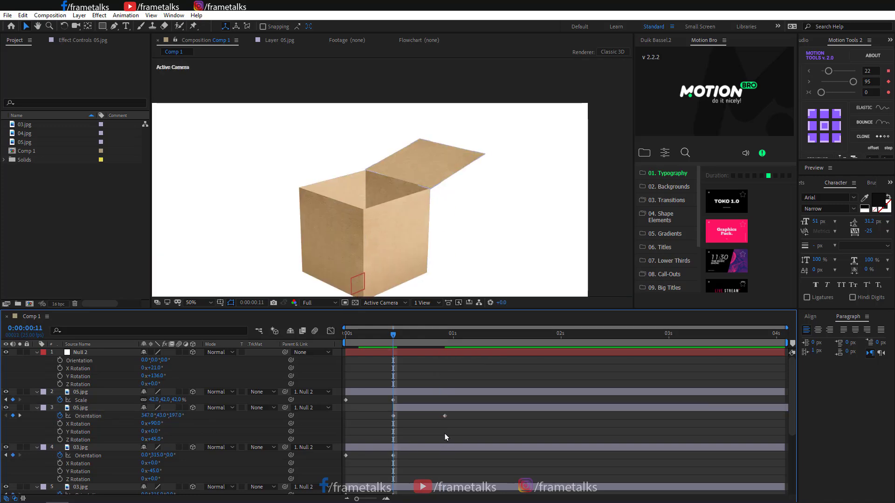
key(space)
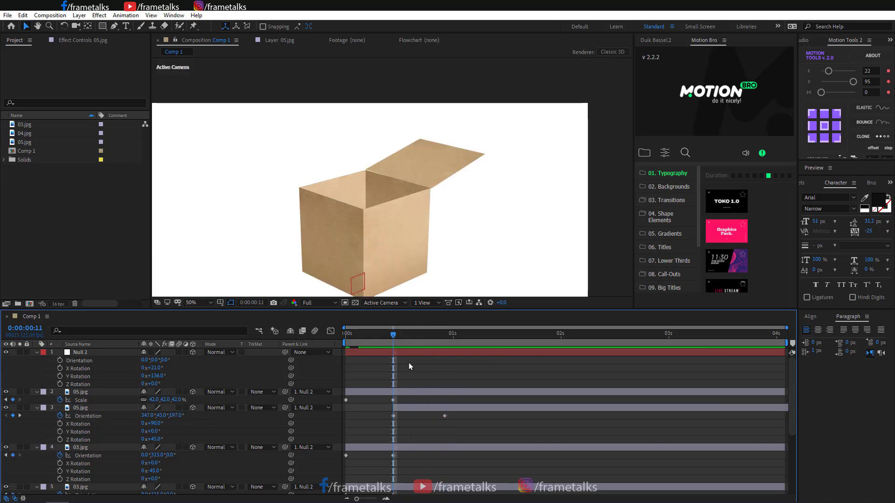
drag(397, 337, 393, 338)
scroll(421, 204, up, 2)
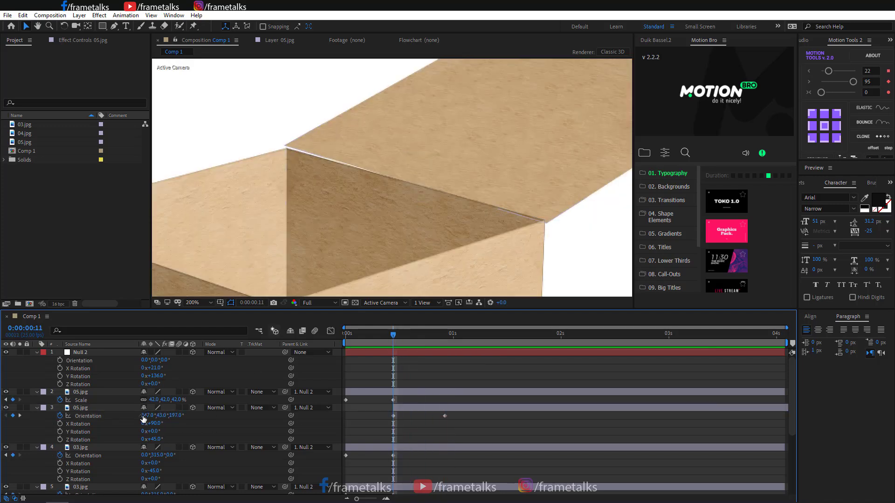
drag(144, 416, 145, 416)
scroll(414, 240, down, 2)
click(467, 193)
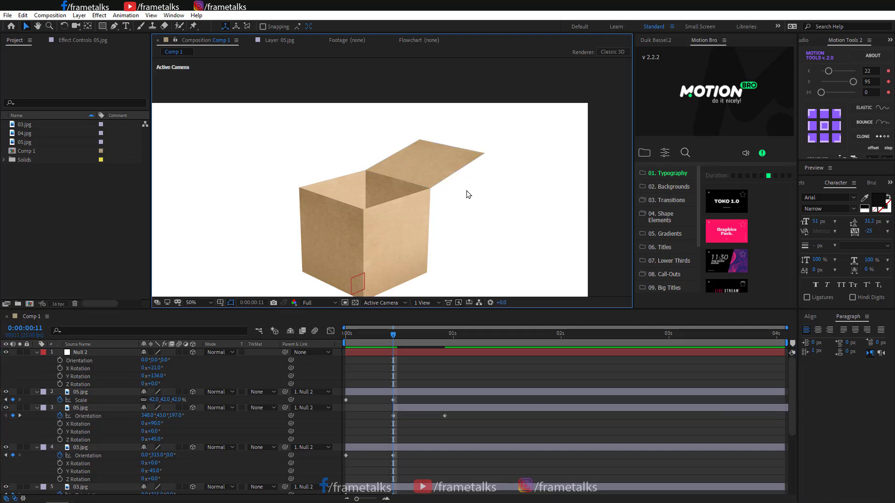
scroll(467, 194, down, 2)
Scale Null 2 down to 51% to shrink the whole box, and preview the animation.
drag(391, 345, 345, 368)
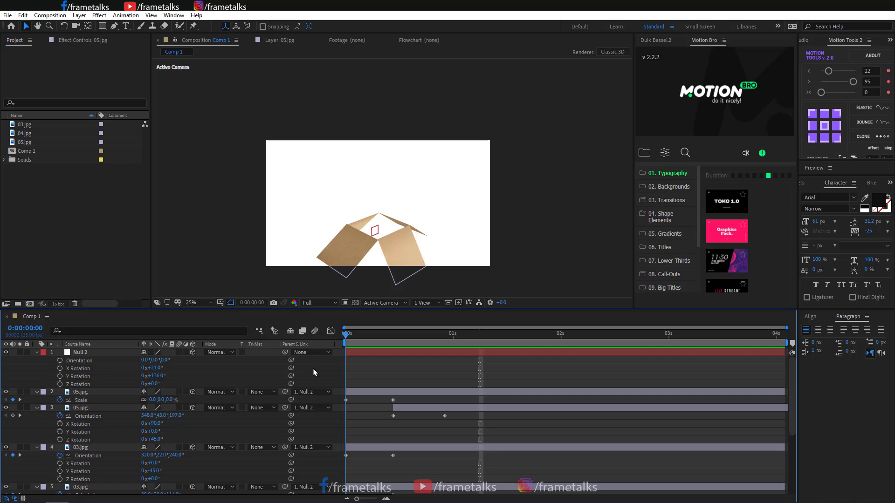
click(362, 353)
key(s)
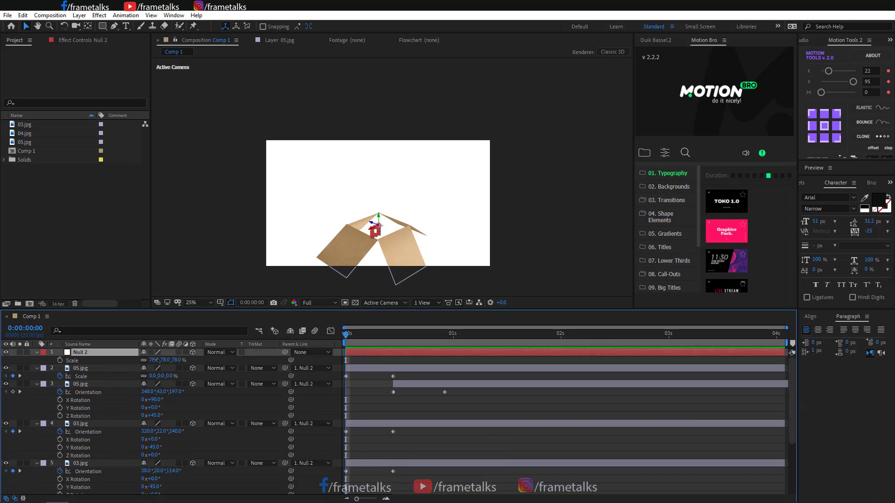
drag(153, 360, 144, 360)
key(space)
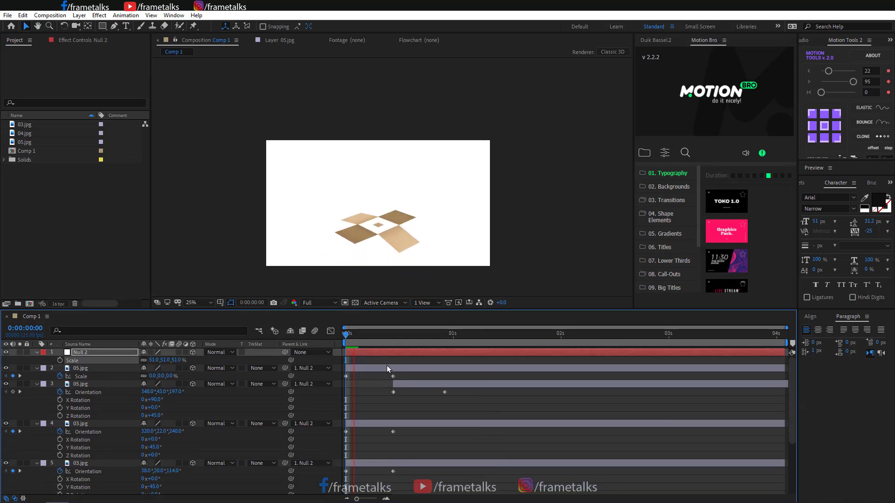
mouse_move(353, 343)
mouse_down()
mouse_move(445, 342)
mouse_move(346, 343)
mouse_up()
Move the layer 3 05.jpg panel back to start at the first frame and align its end Orientation keyframe with the others at frame 11.
scroll(407, 371, down, 3)
scroll(408, 372, up, 3)
drag(408, 384, 362, 395)
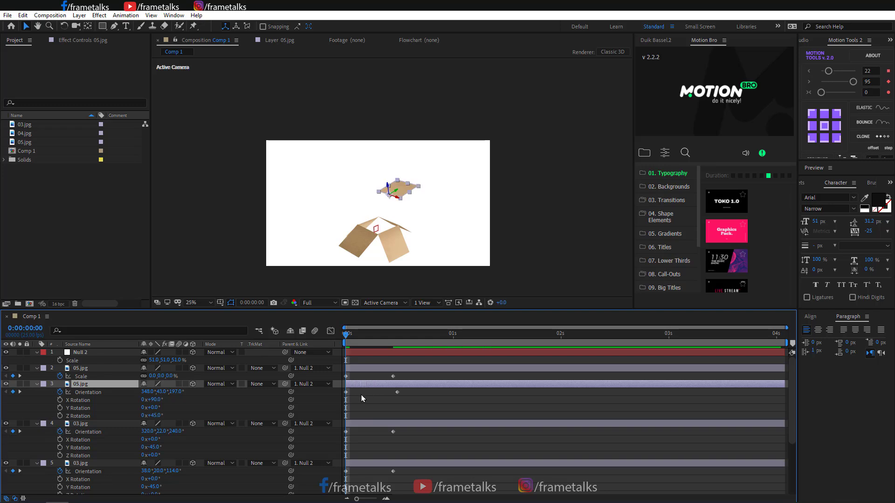
scroll(361, 395, down, 5)
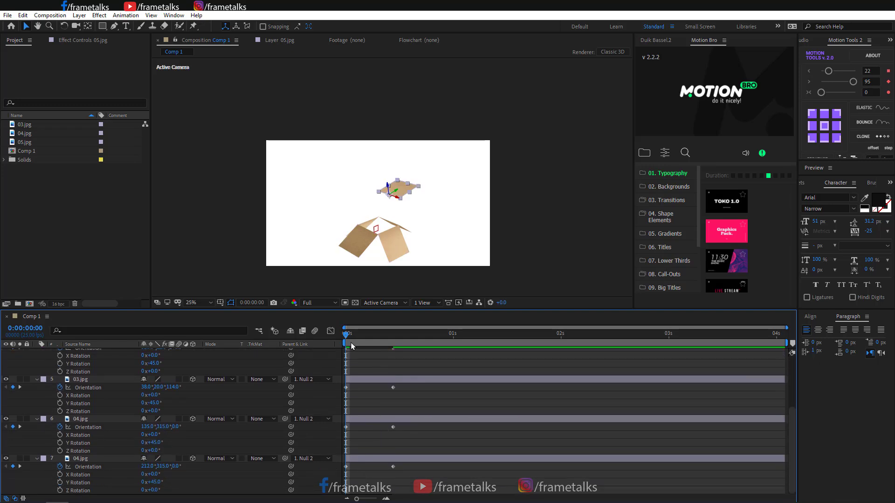
drag(352, 346, 371, 344)
click(382, 228)
scroll(383, 394, up, 5)
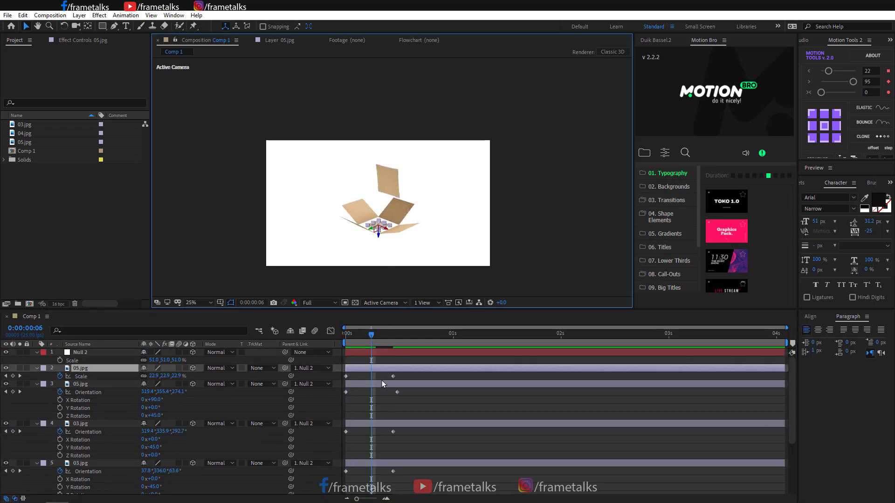
click(403, 388)
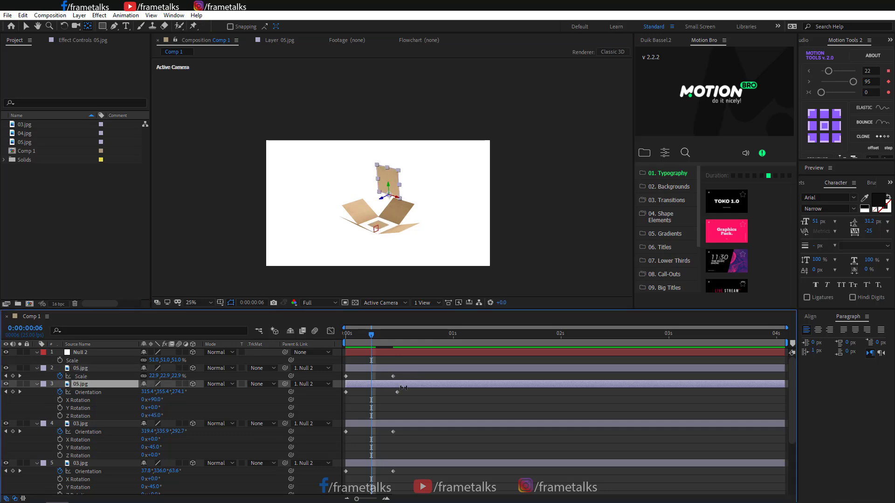
drag(398, 393, 348, 383)
Copy the layer 2 05.jpg Scale keyframes and paste them at the first frame onto panel layers 3 through 7.
scroll(399, 437, down, 5)
scroll(399, 419, up, 5)
key(Home)
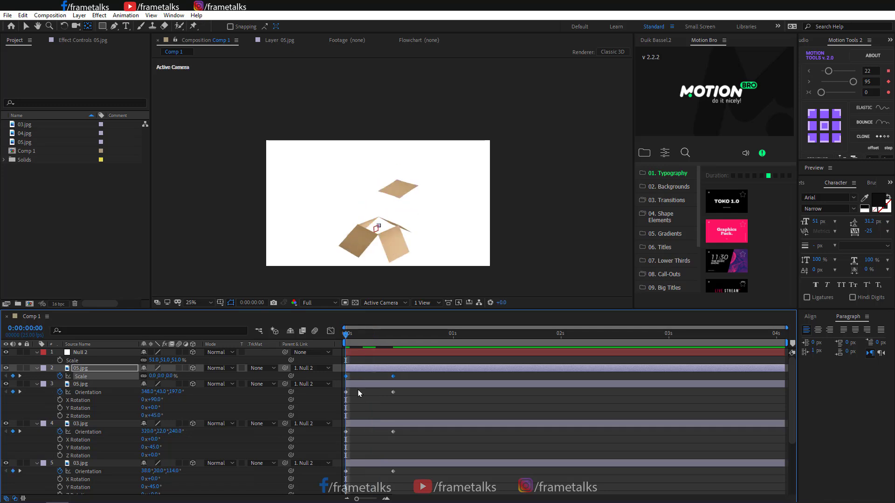
click(359, 384)
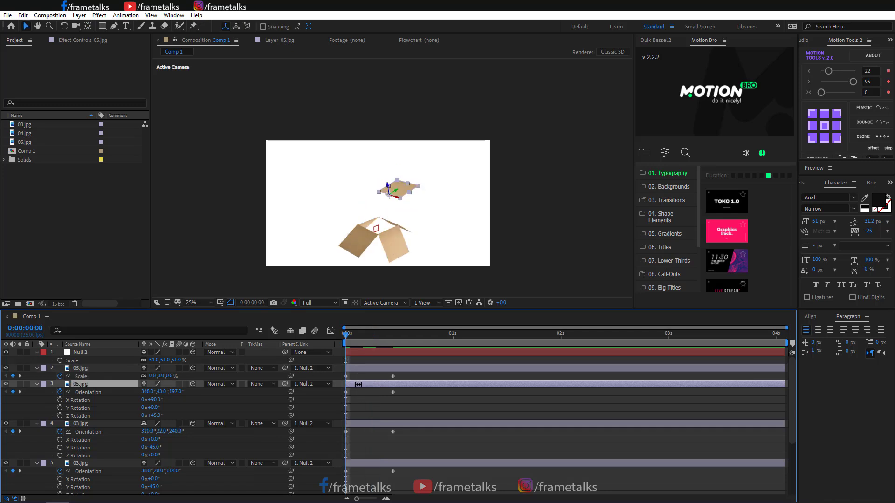
scroll(364, 407, down, 3)
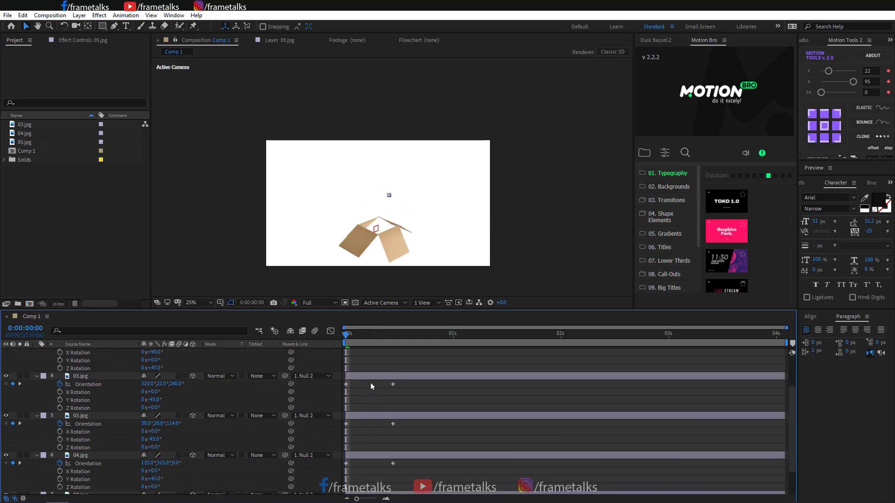
click(368, 401)
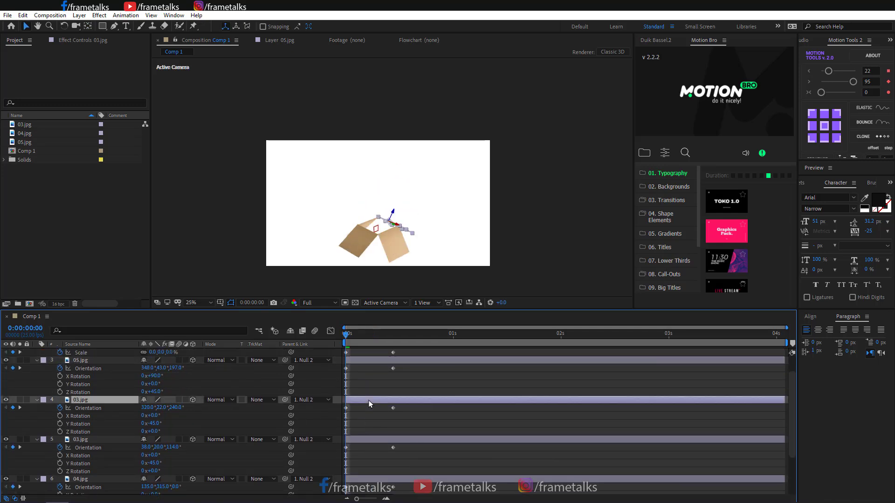
click(364, 438)
scroll(377, 418, down, 2)
click(373, 432)
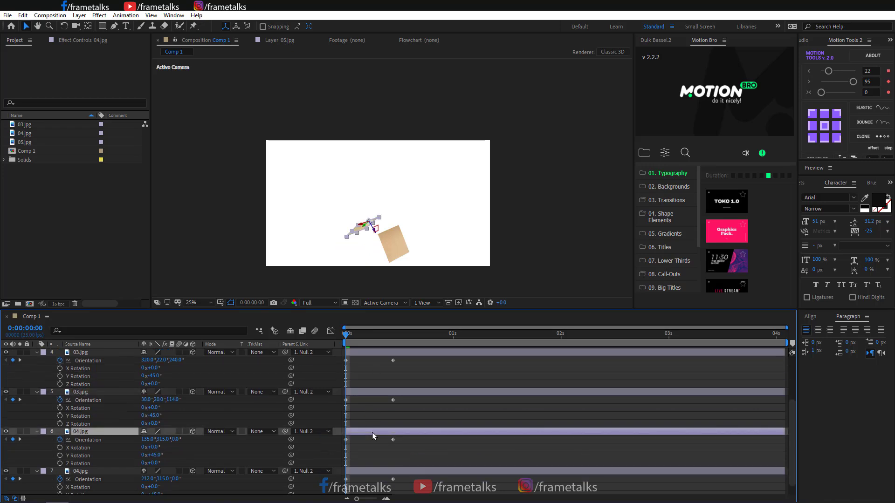
scroll(383, 416, down, 2)
click(367, 458)
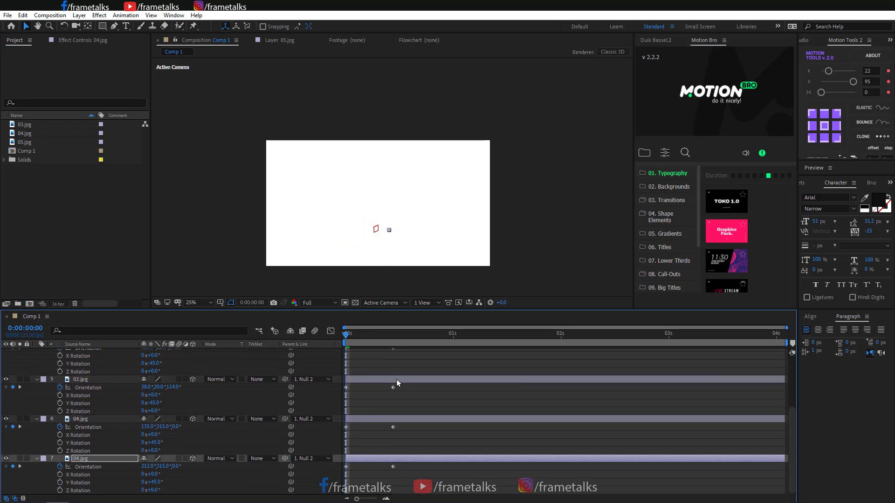
Preview the box animation from the start and scrub through the panels folding, viewing the composition at 50% zoom.
click(383, 365)
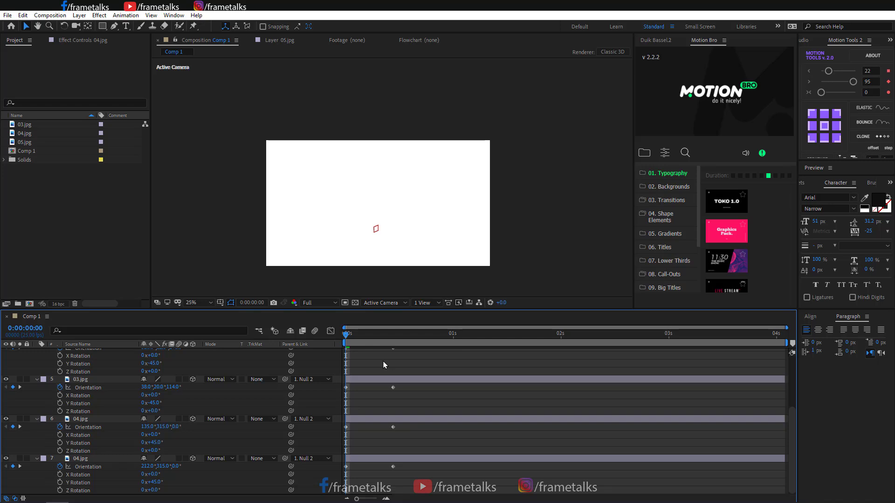
key(space)
key(space)
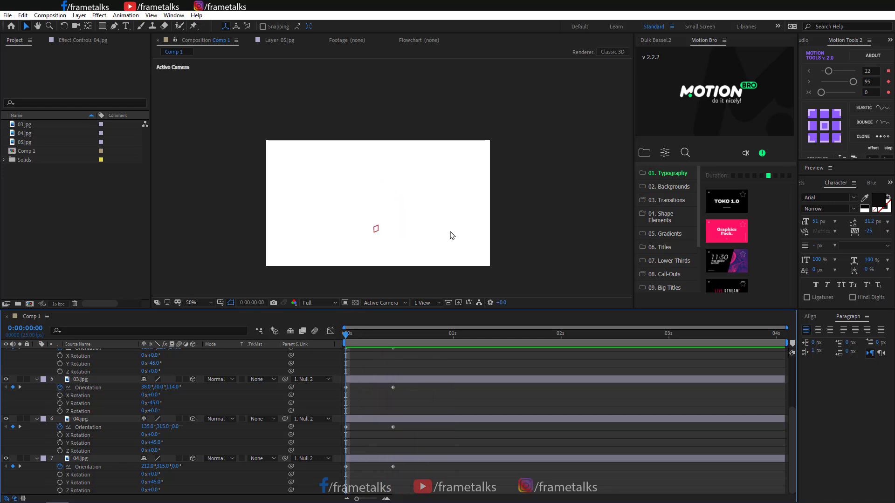
key(period)
key(space)
key(space)
drag(405, 252, 436, 196)
key(space)
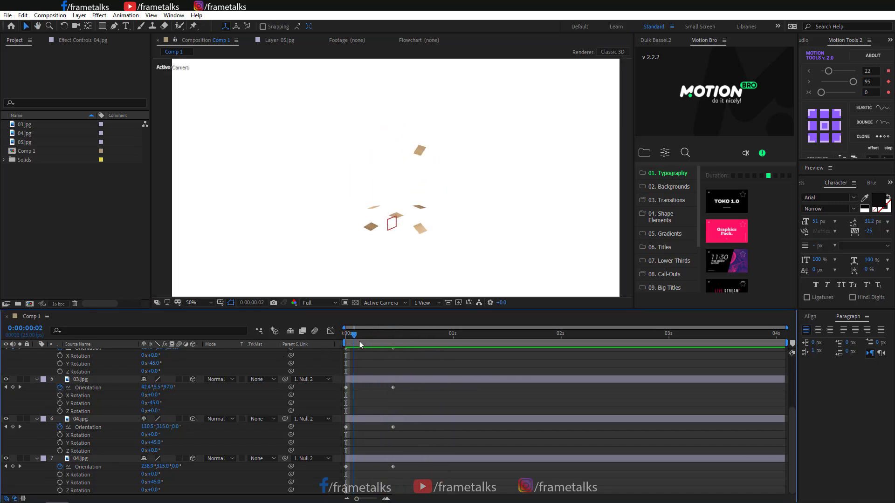
drag(359, 344, 401, 343)
drag(364, 355, 389, 341)
Keyframe the layer 2 05.jpg panel's Z Rotation at 45° on frame 11.
scroll(385, 359, up, 3)
click(356, 367)
key(r)
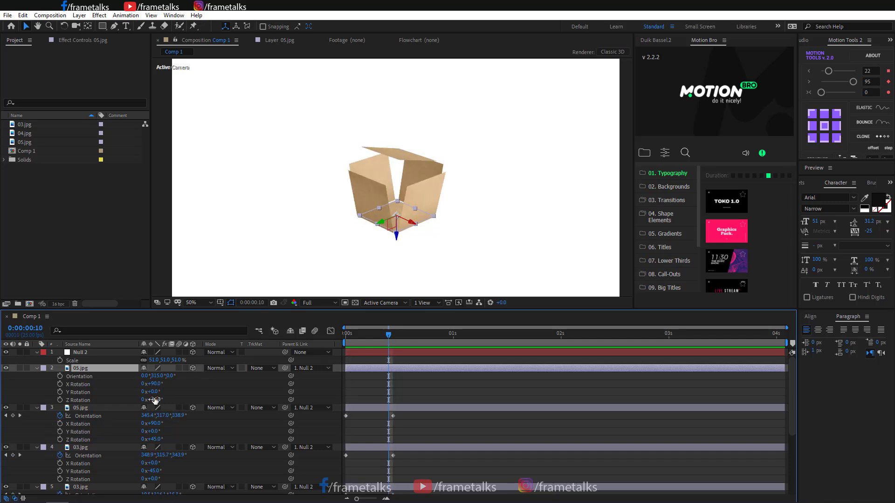
drag(155, 400, 186, 399)
key(ctrl+z)
click(60, 400)
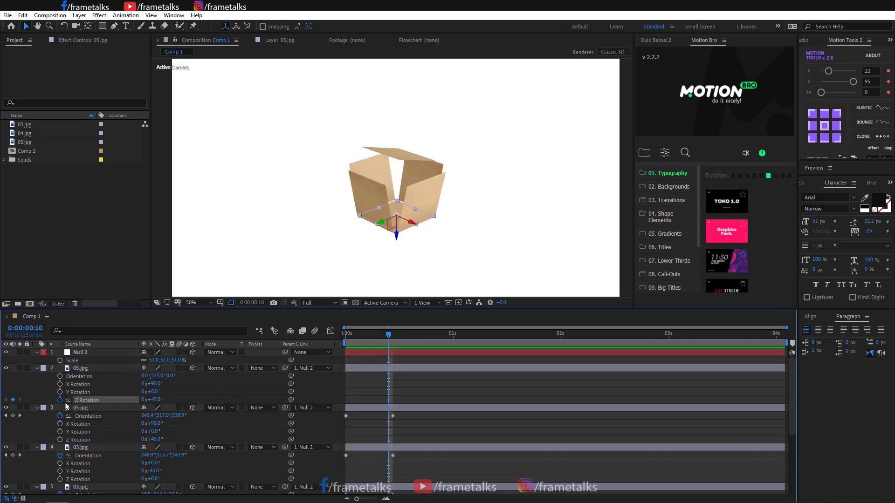
drag(388, 334, 367, 342)
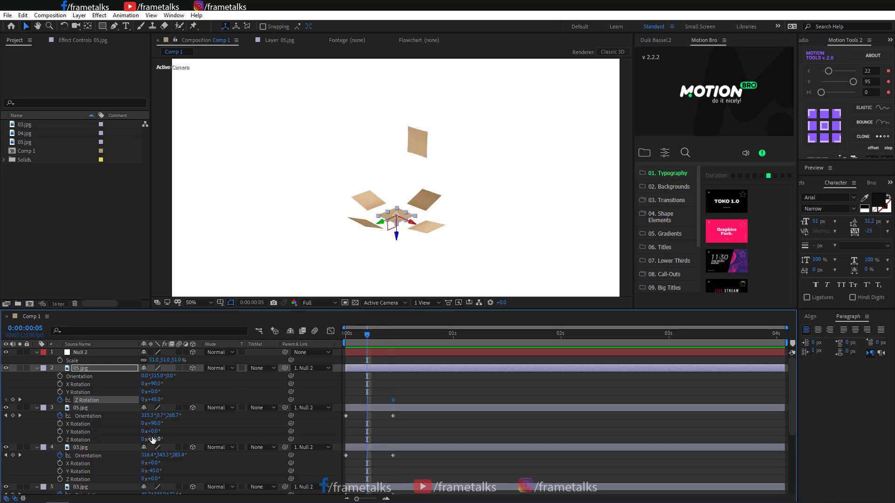
Try a starting Z Rotation keyframe of 261° at the first frame of the layer 2 05.jpg panel and preview the spin.
drag(150, 399, 182, 401)
drag(240, 396, 346, 406)
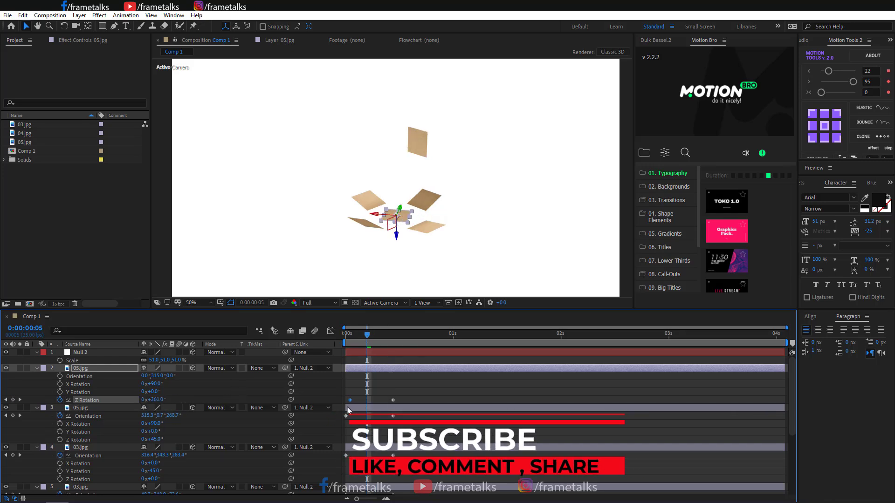
click(424, 398)
drag(359, 339, 394, 335)
key(space)
Try 1x+45° as the layer 2 05.jpg panel's starting Z Rotation and preview the animation.
click(389, 369)
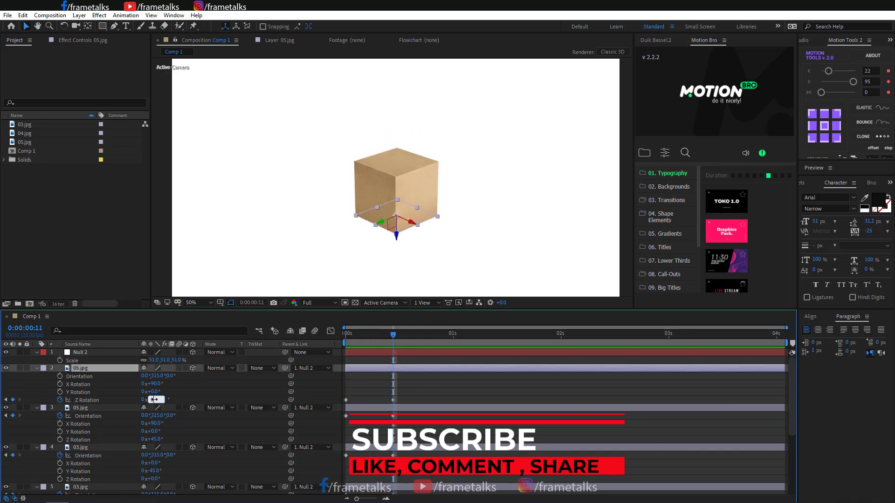
drag(392, 340, 341, 344)
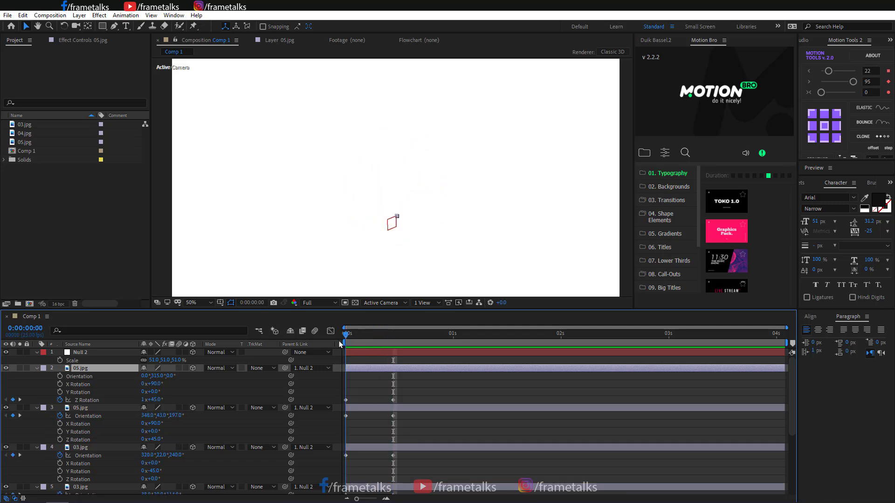
key(Return)
key(space)
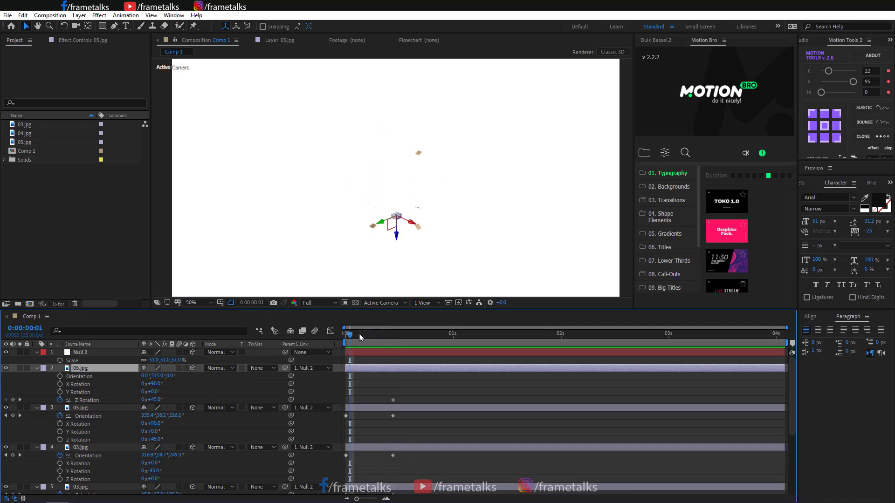
key(space)
Place a Z Rotation keyframe of -133° at the first frame of the layer 2 05.jpg panel and check the fold through frame 11.
drag(157, 401, 87, 415)
click(361, 404)
drag(371, 400, 344, 404)
key(Home)
click(421, 389)
key(space)
drag(379, 335, 392, 333)
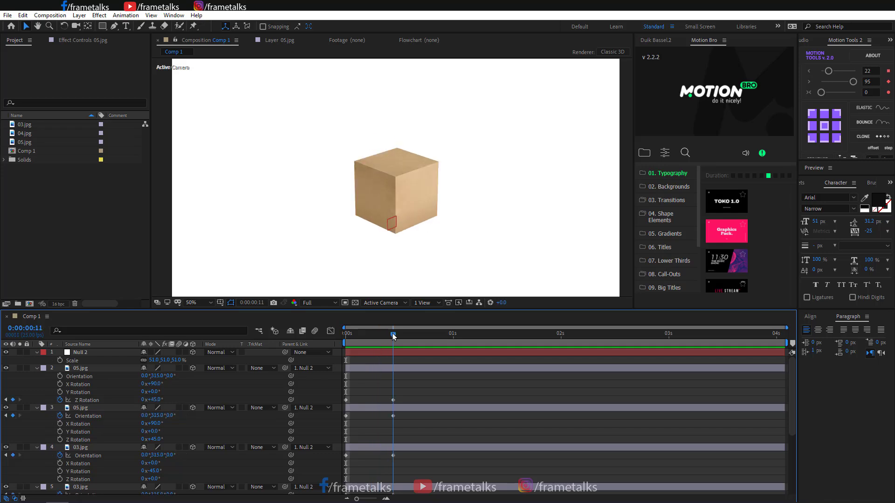
Show the keyframed properties of panel layers 2 through 7 and select all their Scale, Z Rotation and Orientation keyframes.
click(419, 371)
key(u)
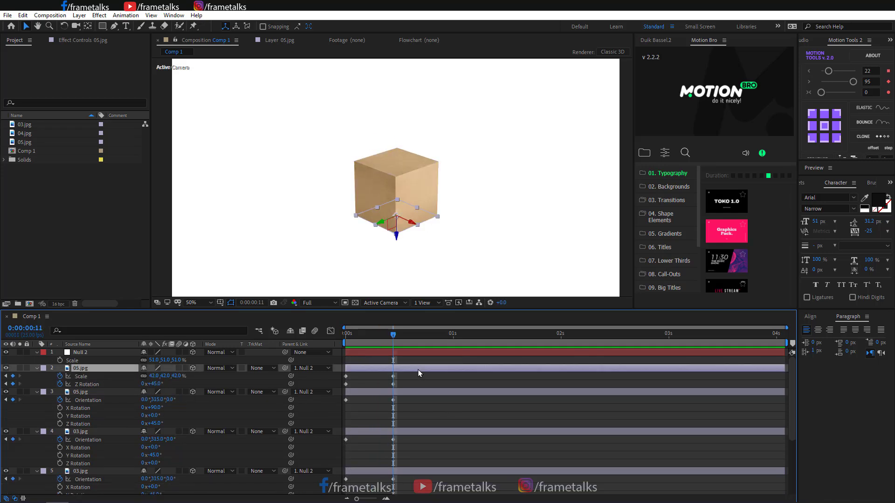
key(ctrl+a)
key(u)
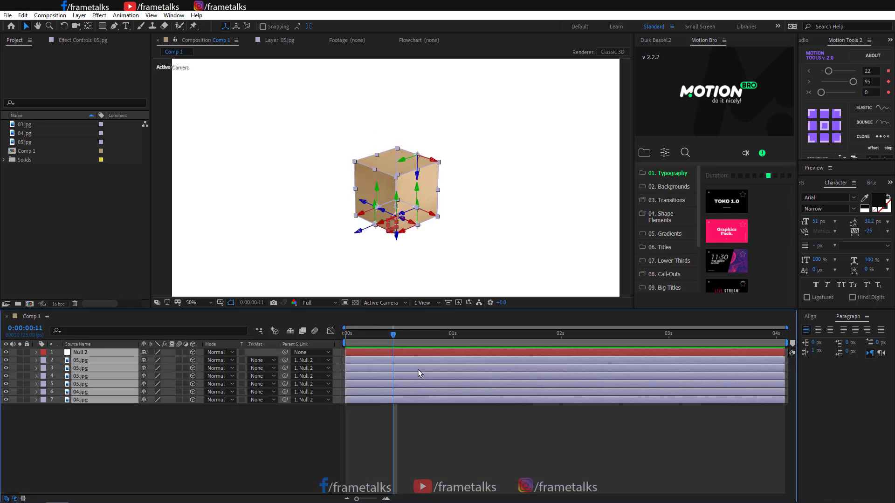
key(u)
key(u)
key(u)
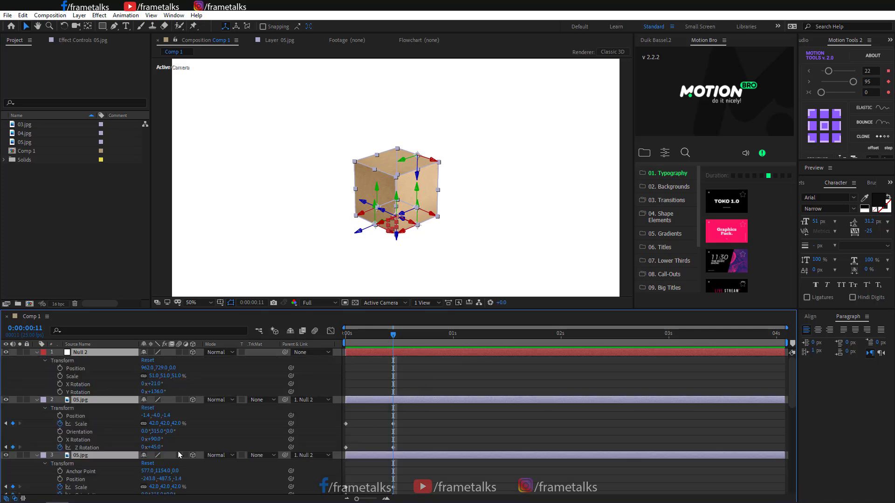
key(u)
click(91, 416)
click(90, 400)
shift+click(88, 362)
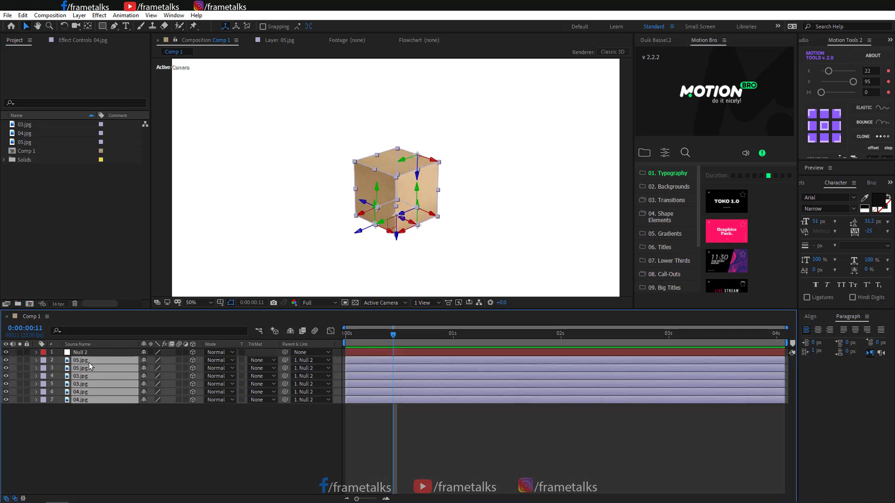
key(u)
drag(424, 367, 272, 470)
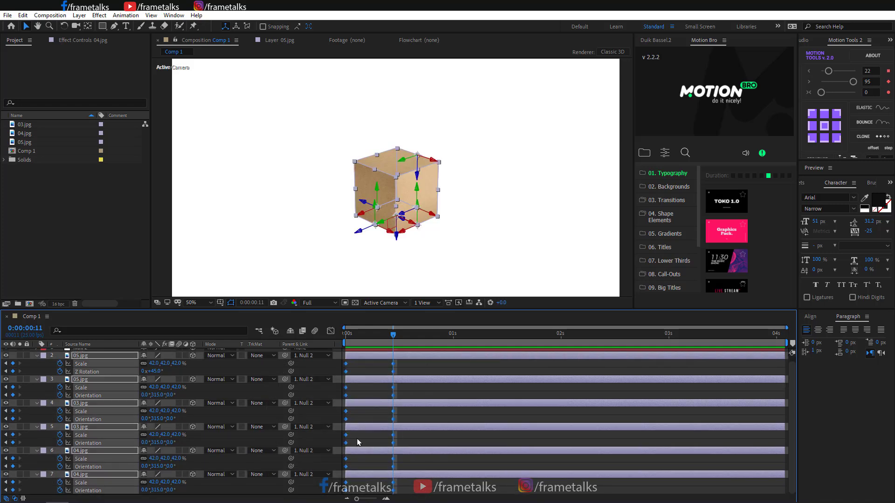
Ease the selected panel keyframes and shape their speed graph into a sharp peak at about frame 5 with long tails on both sides.
click(330, 331)
key(Home)
drag(377, 482, 344, 480)
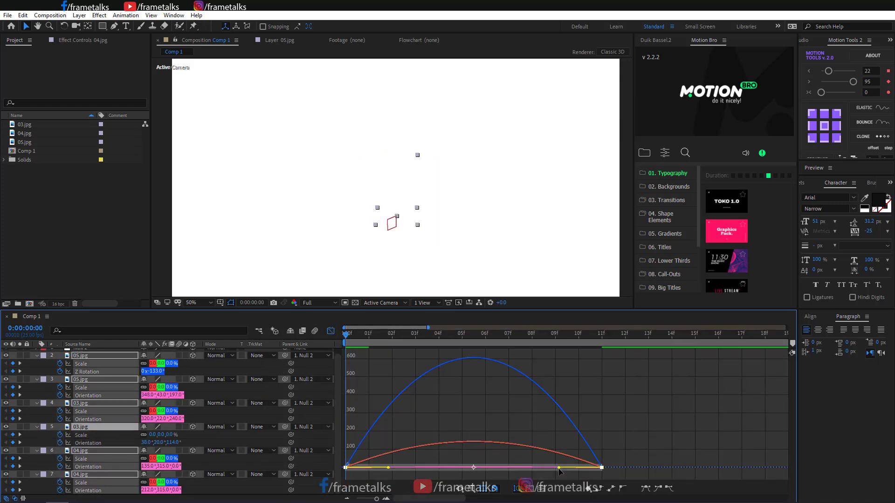
drag(559, 468, 470, 466)
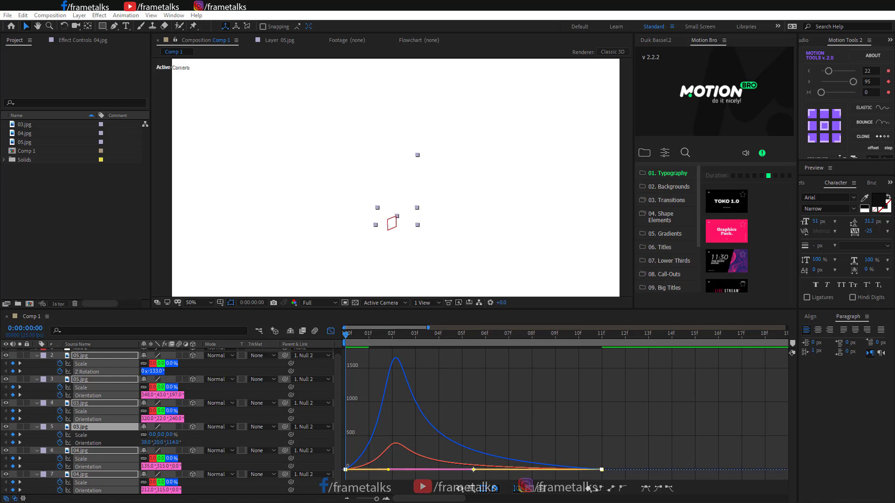
drag(509, 410, 499, 472)
key(ctrl+z)
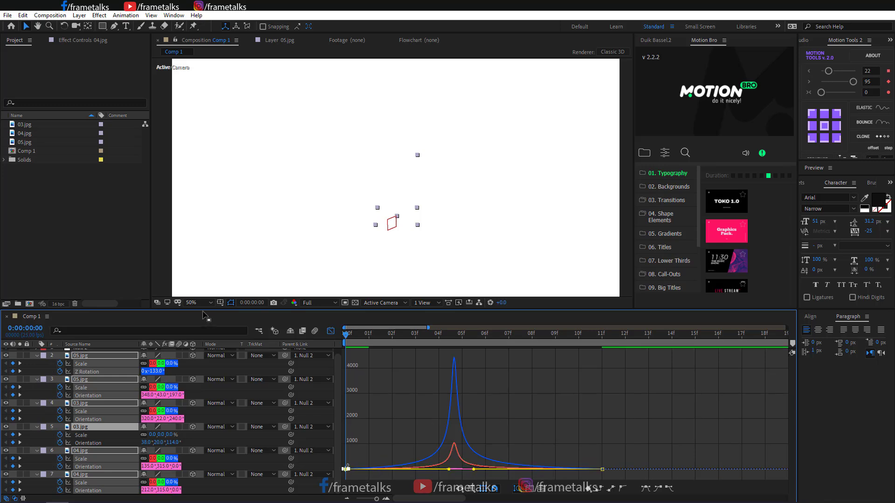
click(330, 332)
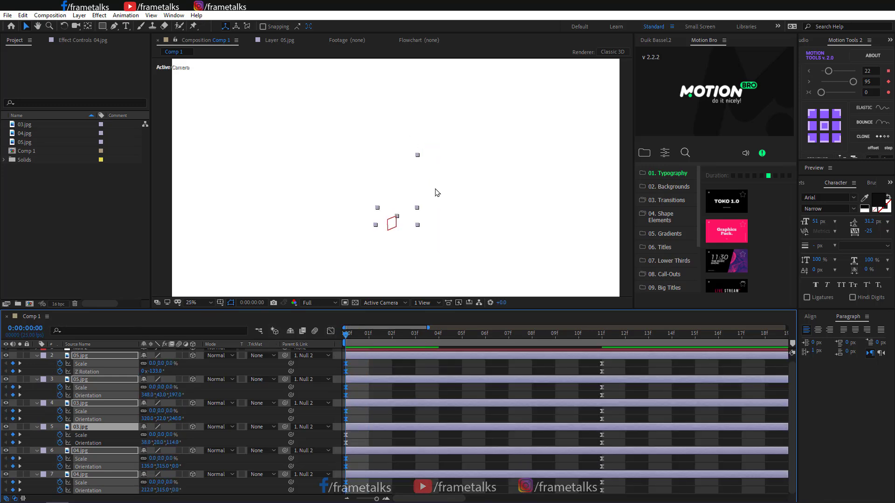
Preview the eased box animation with the whole composition and a wider time range in view.
scroll(437, 193, down, 2)
click(549, 210)
key(space)
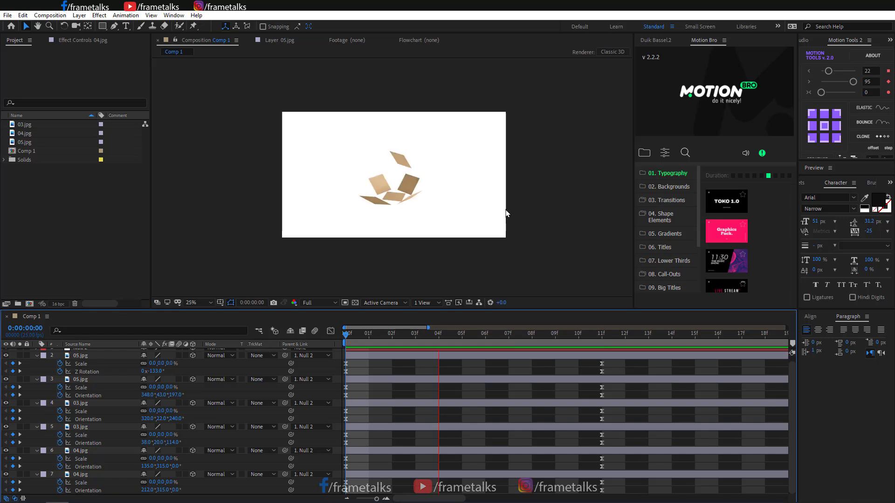
mouse_move(347, 334)
mouse_down()
mouse_move(595, 339)
mouse_move(345, 335)
mouse_up()
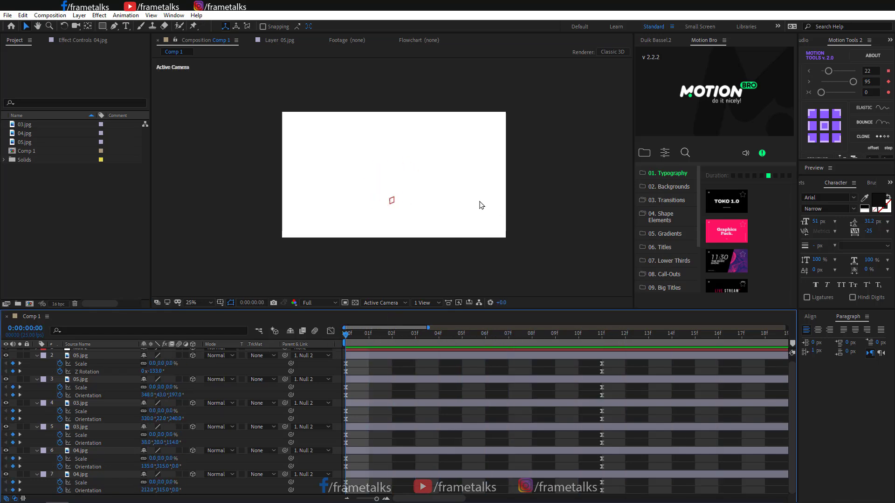
key(space)
key(minus)
key(minus)
key(space)
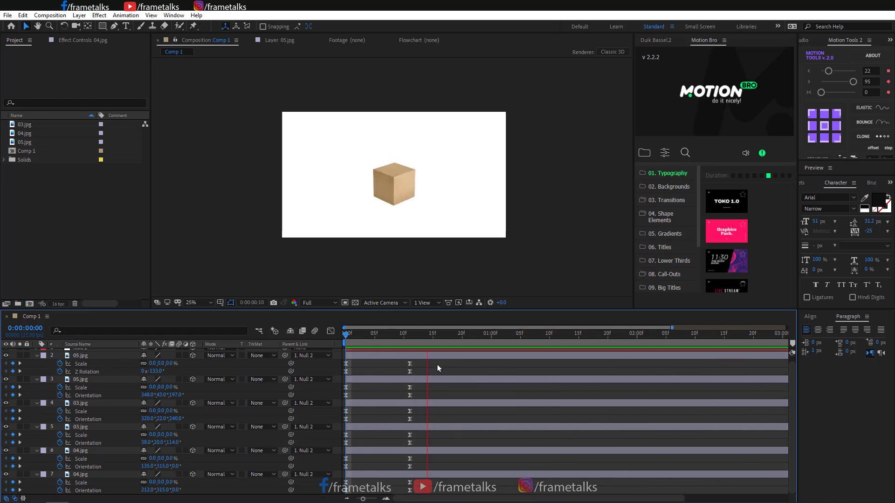
drag(392, 336, 437, 340)
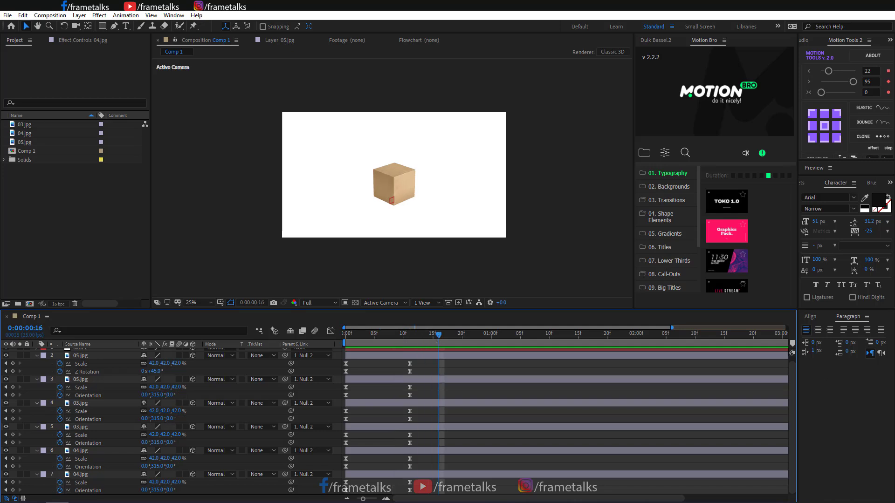
key(space)
Stagger the panels by starting layer 3 at frame 6, layer 4 at 3, layer 5 at 1, layer 6 at 2 and layer 7 at 1.
drag(346, 343, 380, 344)
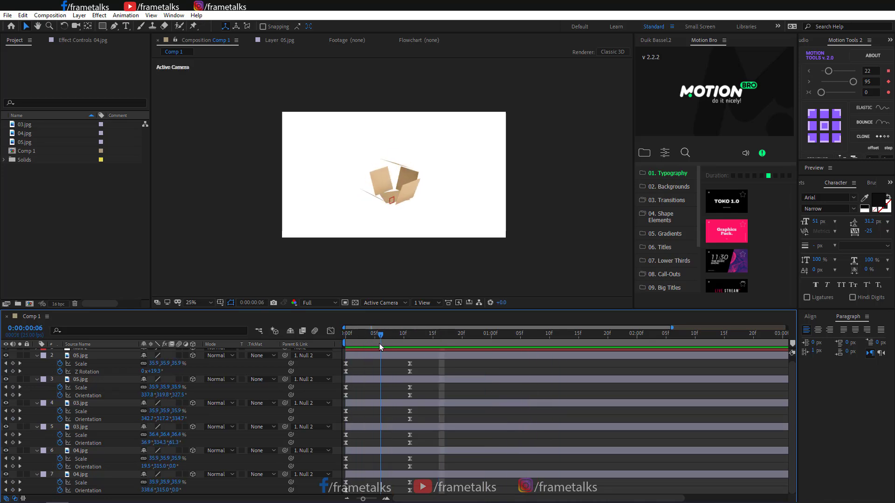
click(382, 356)
mouse_move(379, 382)
mouse_down()
mouse_move(392, 383)
mouse_move(393, 404)
mouse_move(403, 405)
mouse_move(391, 383)
mouse_up()
click(393, 404)
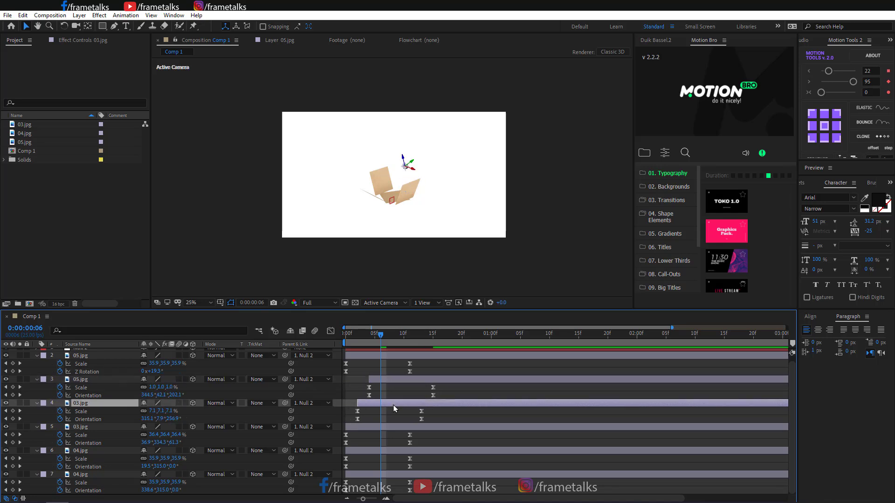
drag(381, 428, 411, 385)
drag(377, 451, 382, 477)
click(345, 339)
key(space)
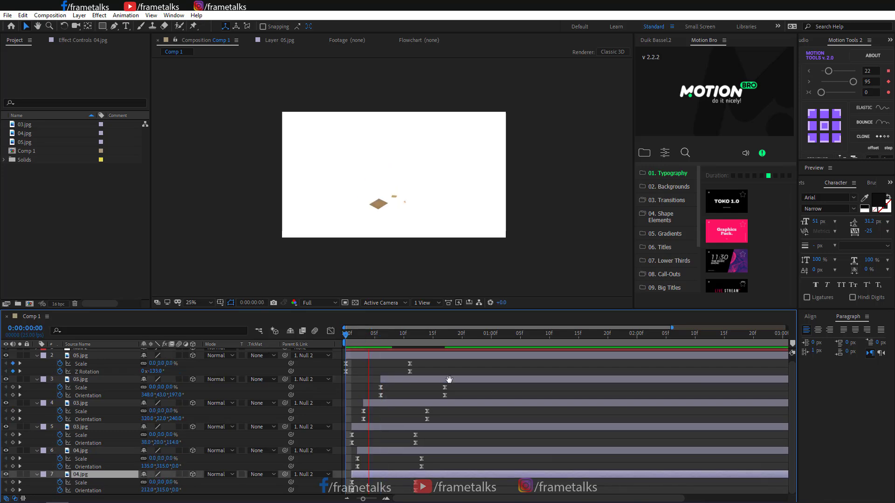
key(space)
Move the layer 3 05.jpg panel's end Scale keyframe to frame 18 and its Orientation keyframes to frames 8 and 20.
drag(371, 339, 390, 353)
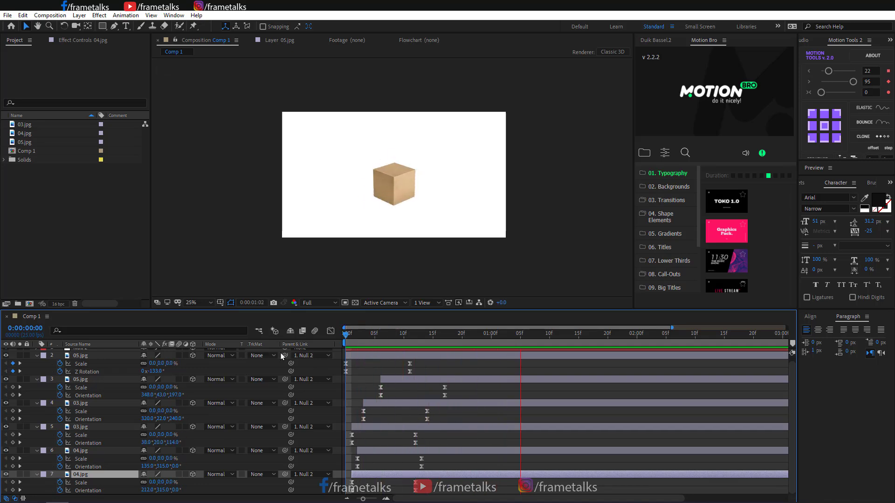
key(space)
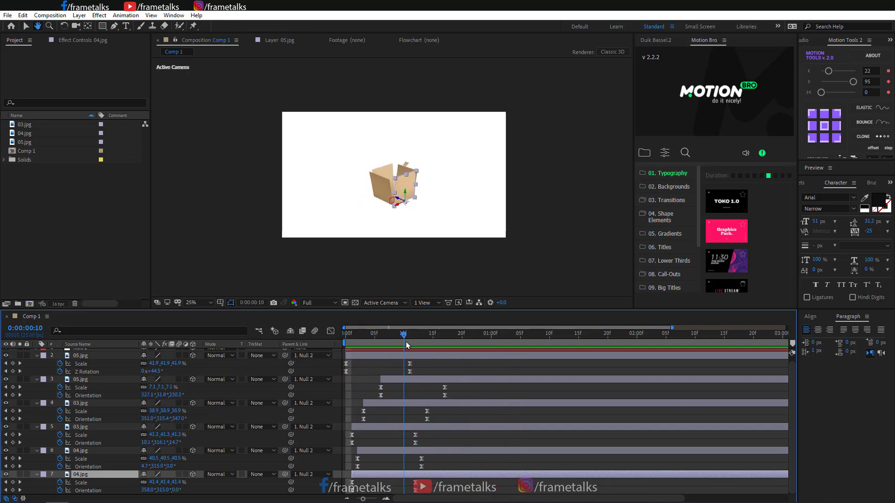
drag(406, 345, 432, 345)
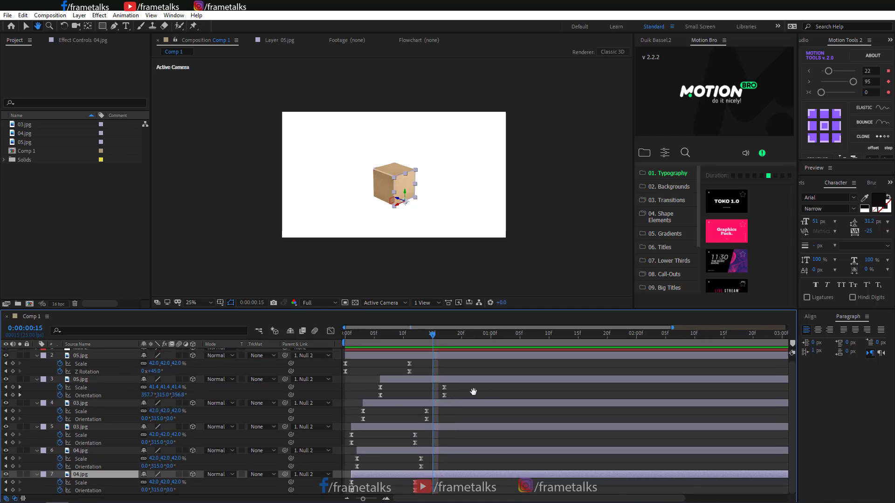
key(v)
click(444, 394)
key(ctrl+a)
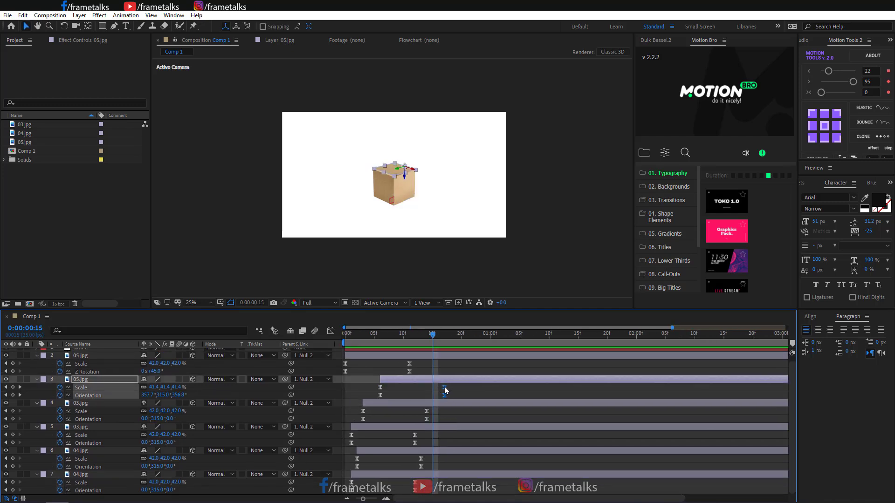
drag(445, 391, 450, 392)
drag(370, 393, 445, 400)
Delay the Orientation keyframes of panel layers 4 through 7 by two frames each and preview the animation from the start.
click(364, 419)
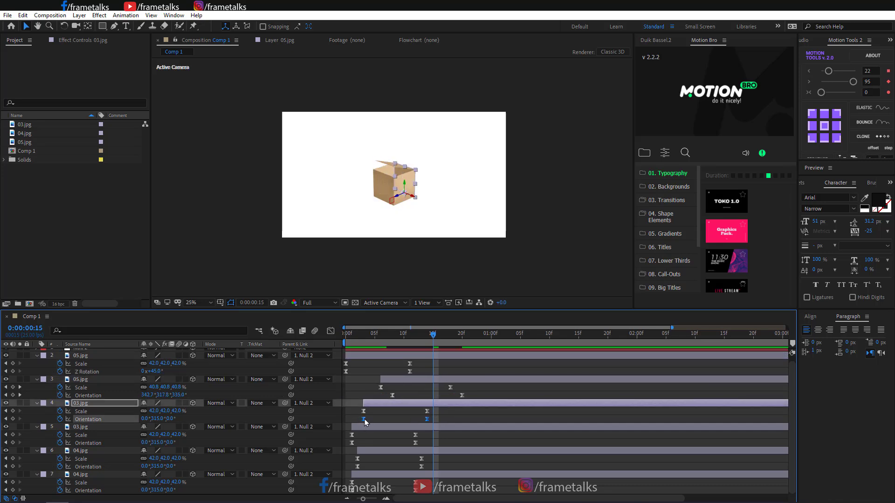
drag(426, 439, 358, 446)
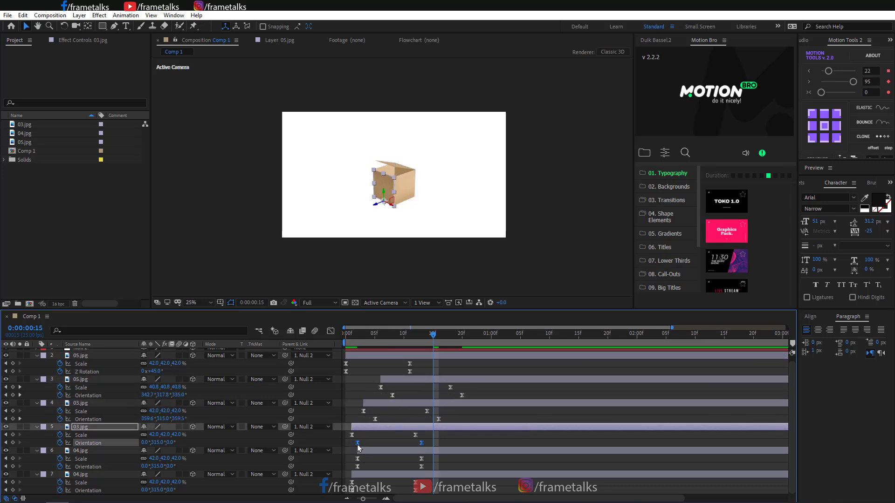
drag(434, 468, 362, 486)
drag(376, 334, 284, 351)
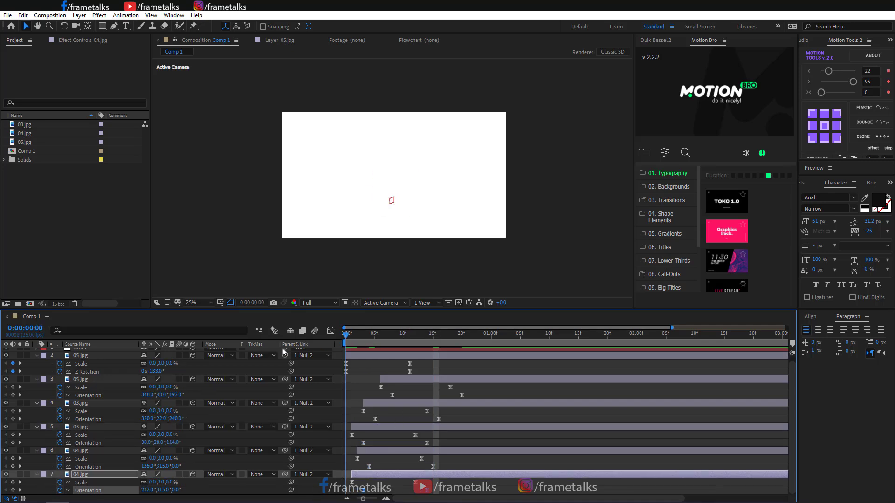
click(482, 367)
key(space)
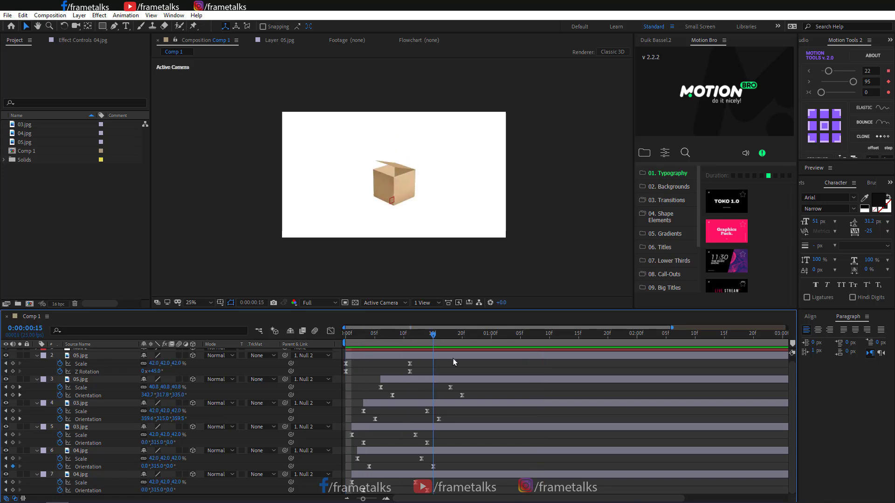
Examine the speed graph of all panel layers' Scale and rotation keyframes and preview the animation.
key(ctrl+a)
click(331, 331)
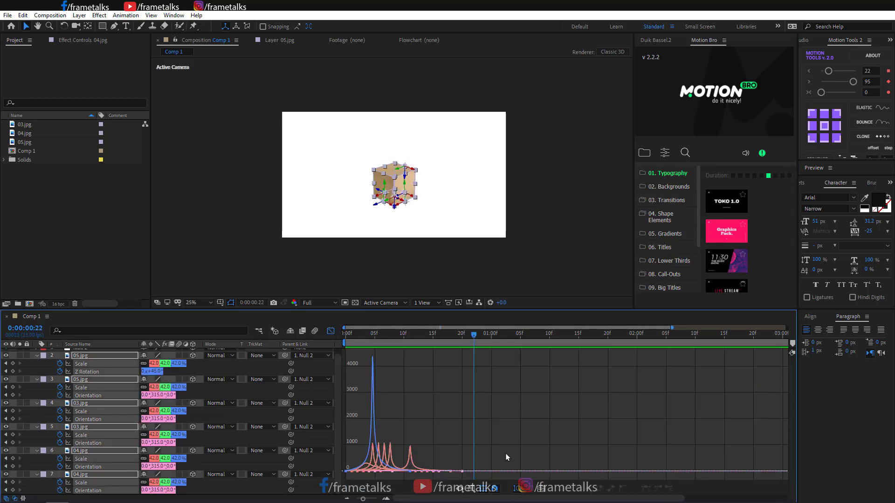
drag(535, 428, 406, 485)
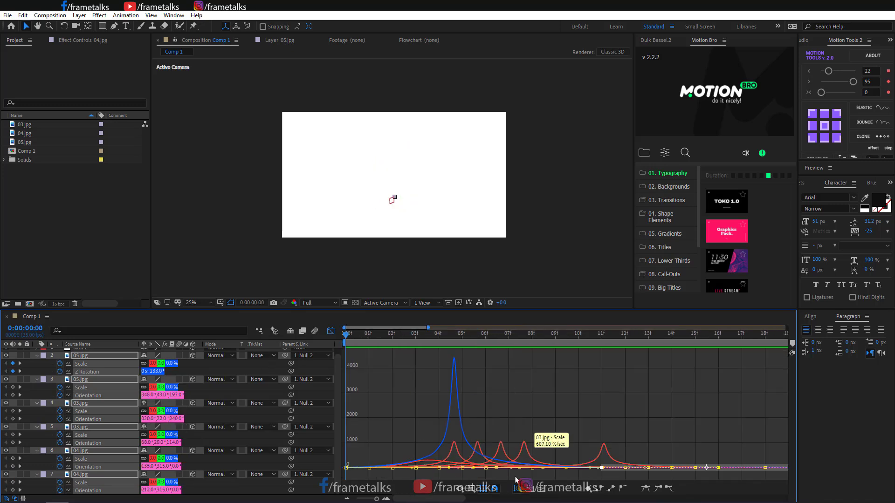
drag(777, 434, 576, 467)
click(471, 430)
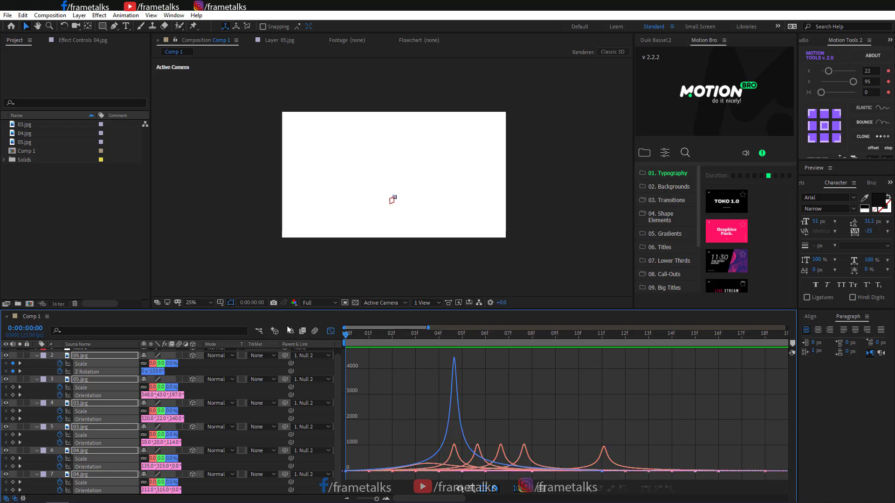
key(shift+F3)
key(space)
key(space)
key(minus)
key(minus)
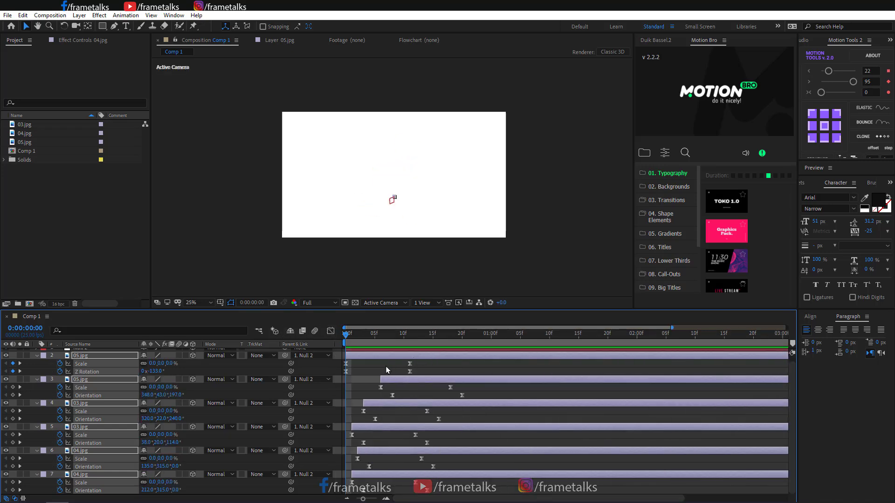
Select the keyframes of all panel layers and inspect their ease influence in the speed graph.
click(386, 368)
key(shift+F3)
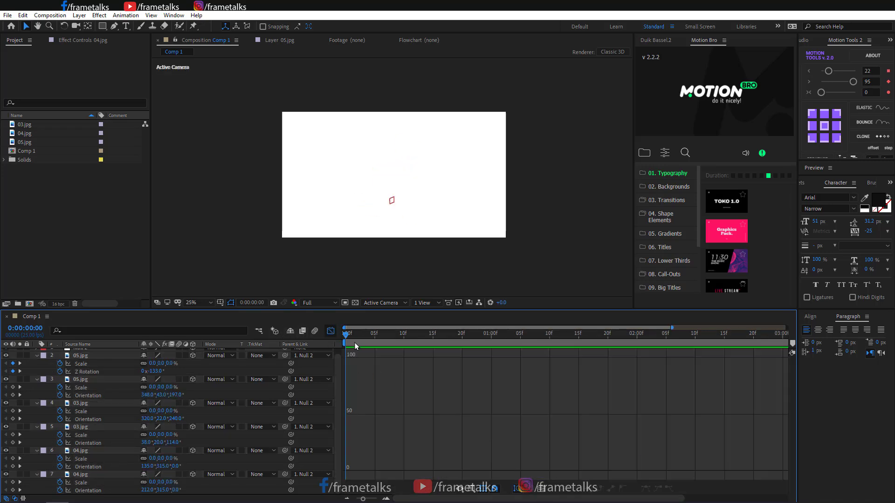
click(331, 330)
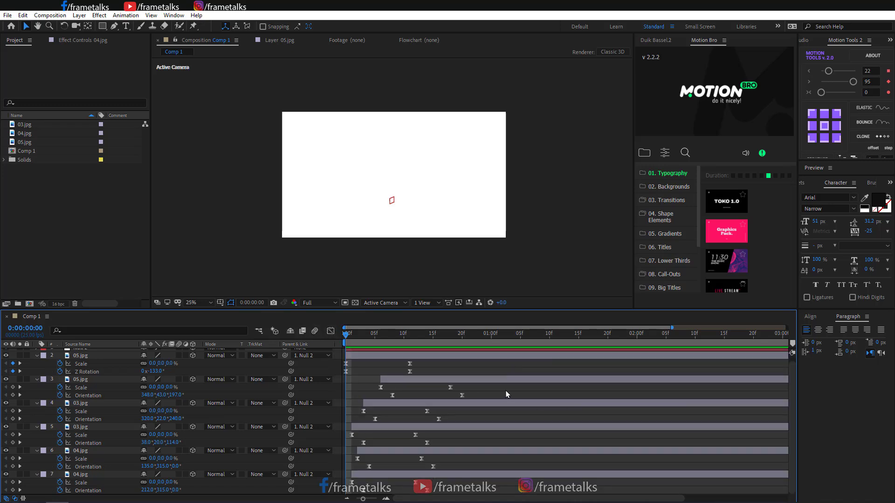
drag(506, 385, 279, 493)
drag(498, 358, 277, 493)
key(ctrl+z)
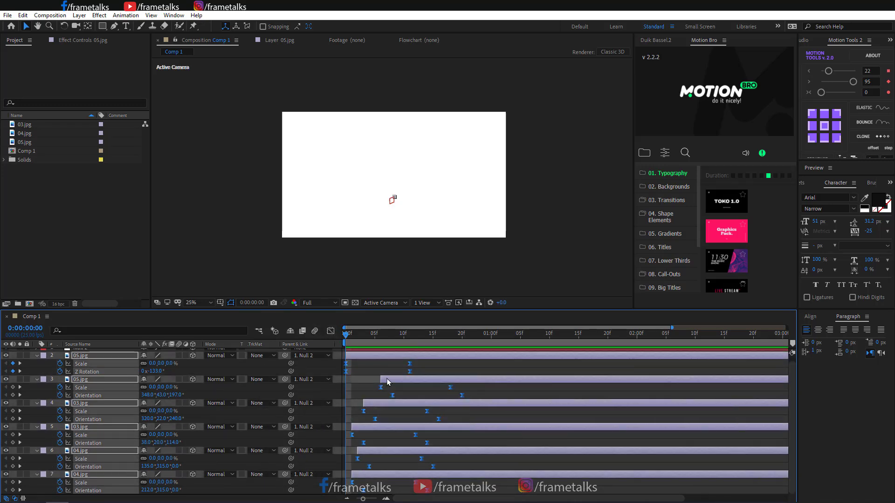
drag(485, 445, 399, 485)
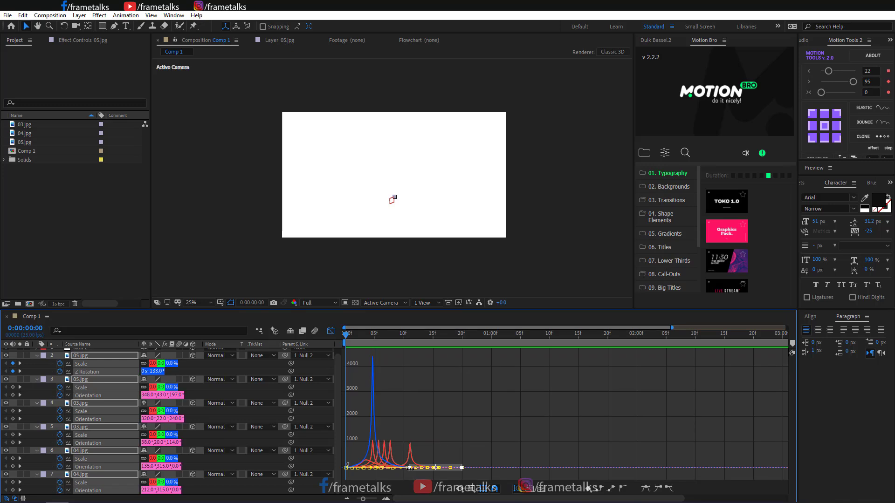
key(equal)
key(equal)
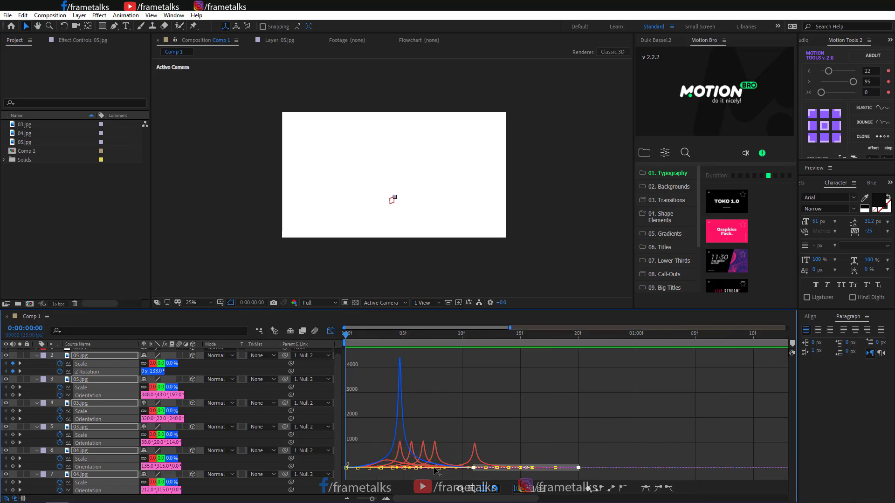
click(624, 472)
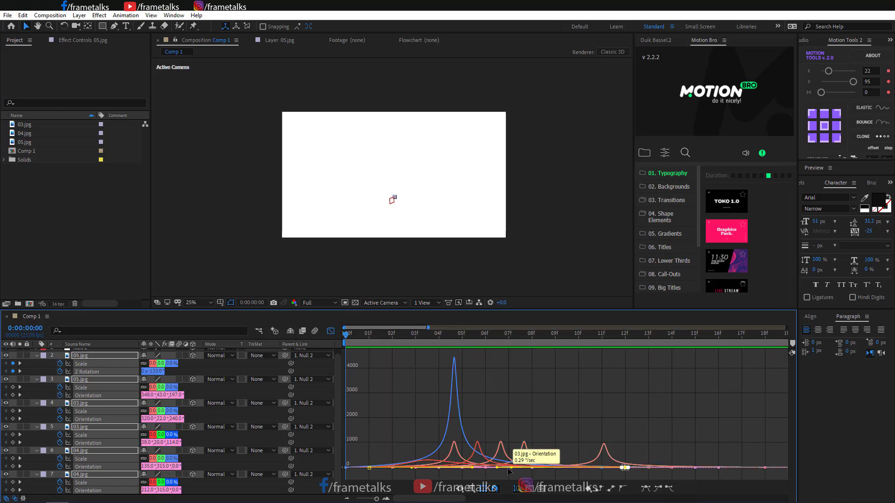
key(minus)
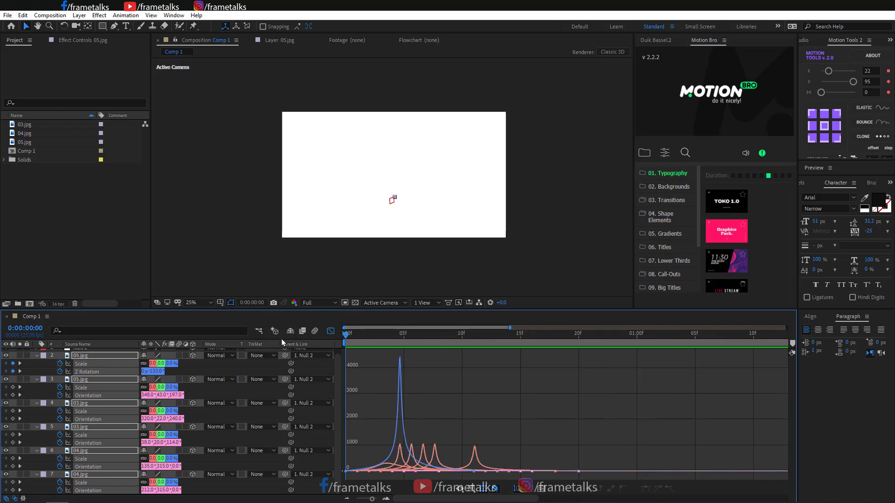
key(shift+F3)
Try to reshape the easing influence of the layer 2 and 3 05.jpg keyframes in the speed graph.
drag(496, 365, 376, 390)
click(331, 331)
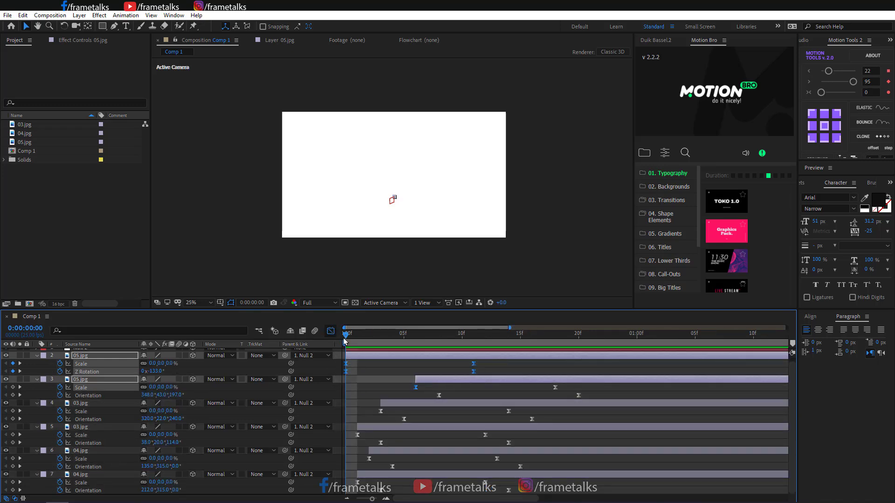
drag(484, 471, 531, 471)
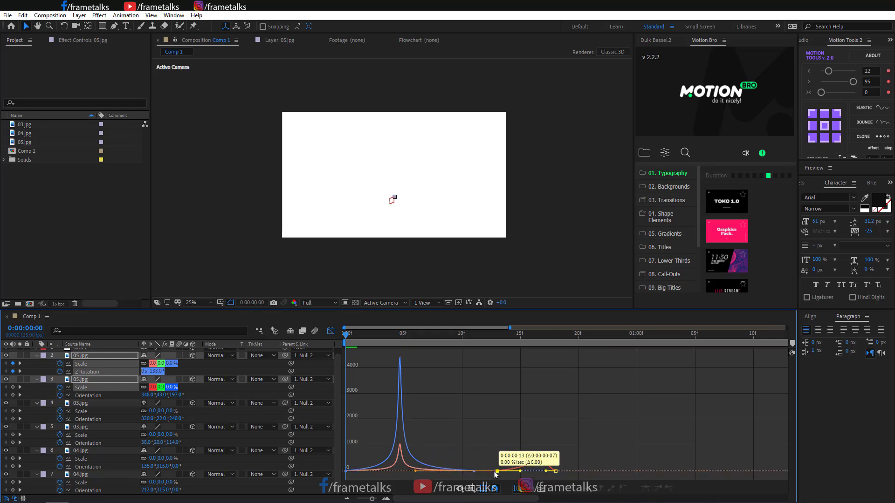
drag(474, 471, 408, 469)
key(ctrl+z)
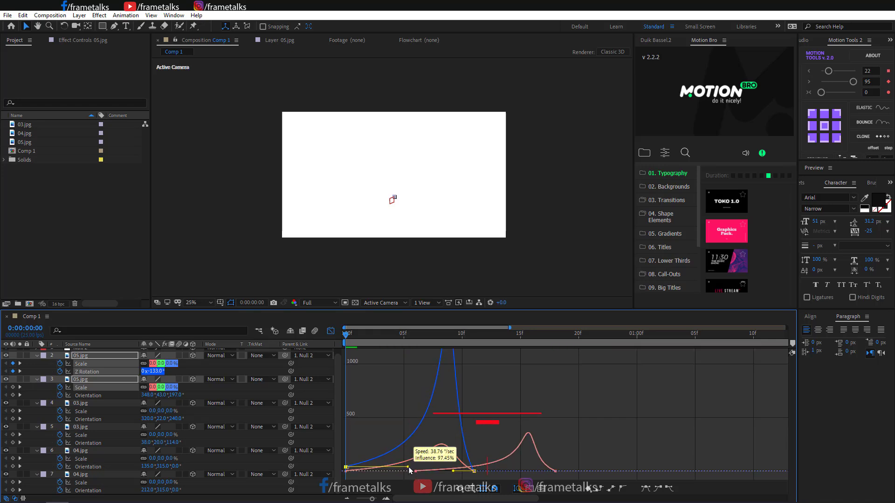
key(ctrl+z)
Undo the speed graph edits and the Orientation delays on layers 5 to 7, and preview the animation.
click(378, 415)
key(shift+F3)
key(space)
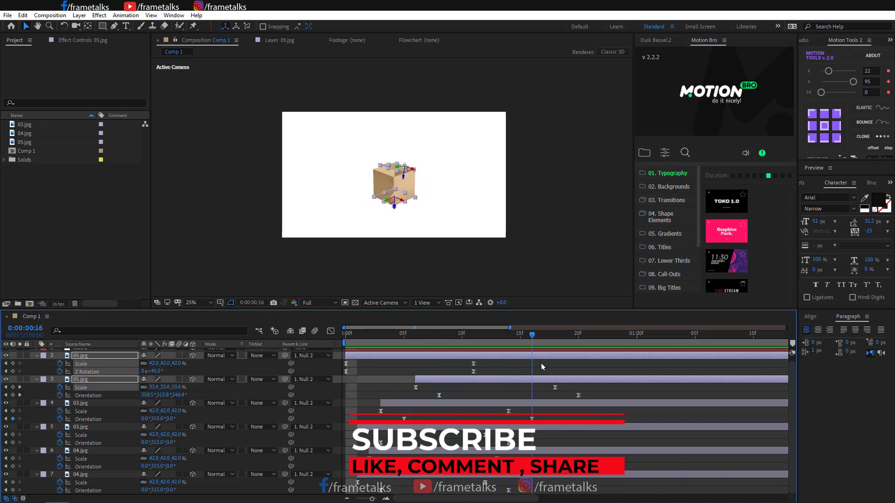
key(ctrl+z)
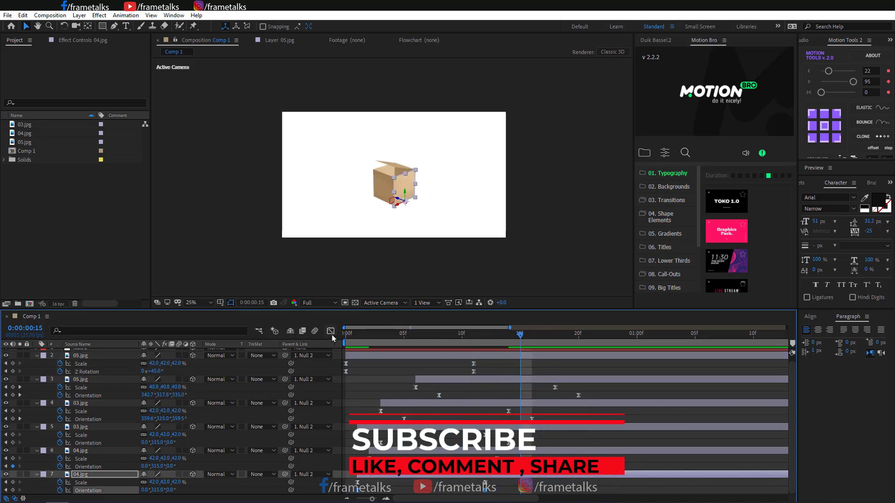
click(330, 331)
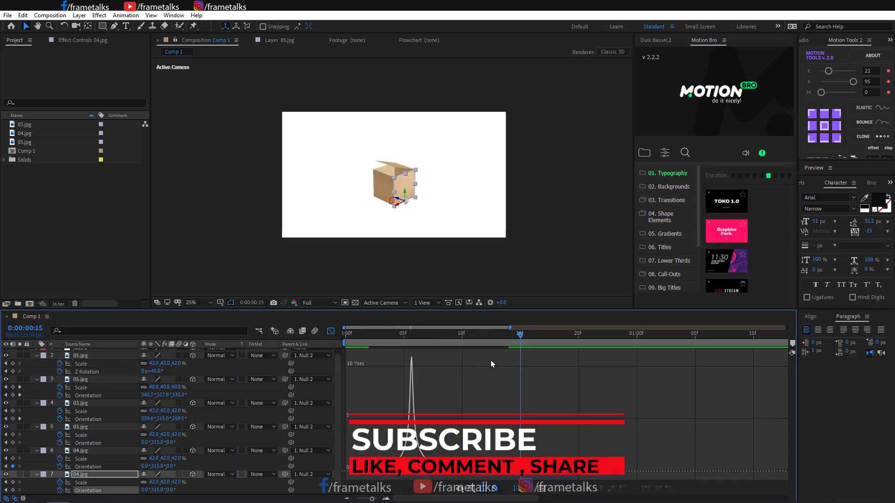
click(89, 467)
click(330, 331)
key(space)
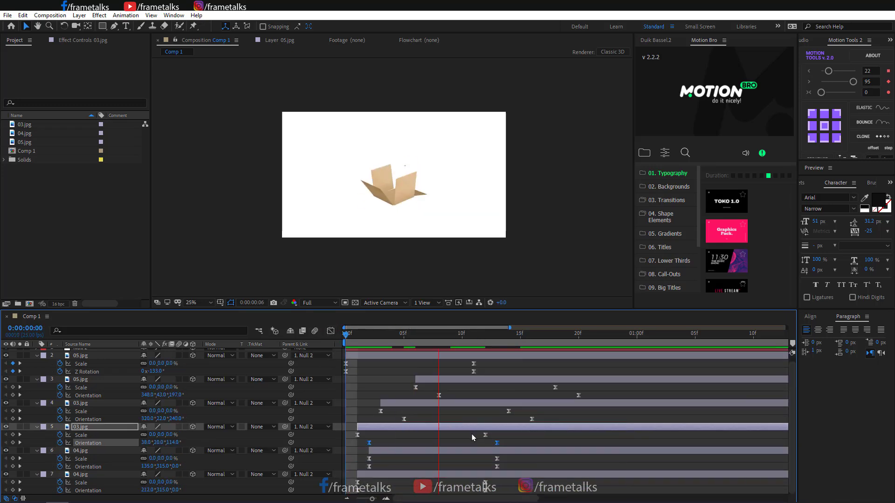
Delay the Orientation keyframes of layer 7, move layer 6's to frames 4 and 15 and layer 5's to frames 3 and 14, and preview.
click(368, 494)
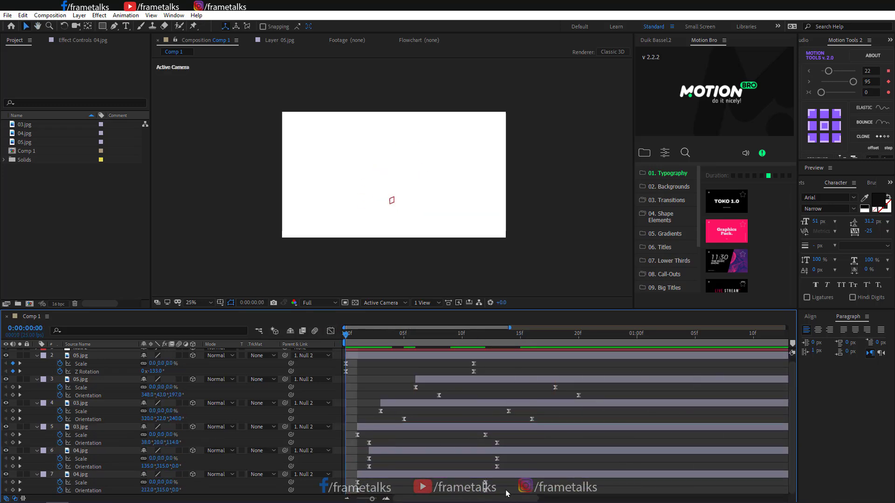
click(485, 490)
drag(362, 463, 509, 449)
drag(497, 443, 507, 444)
click(521, 443)
key(space)
drag(347, 335, 561, 358)
scroll(461, 345, up, 1)
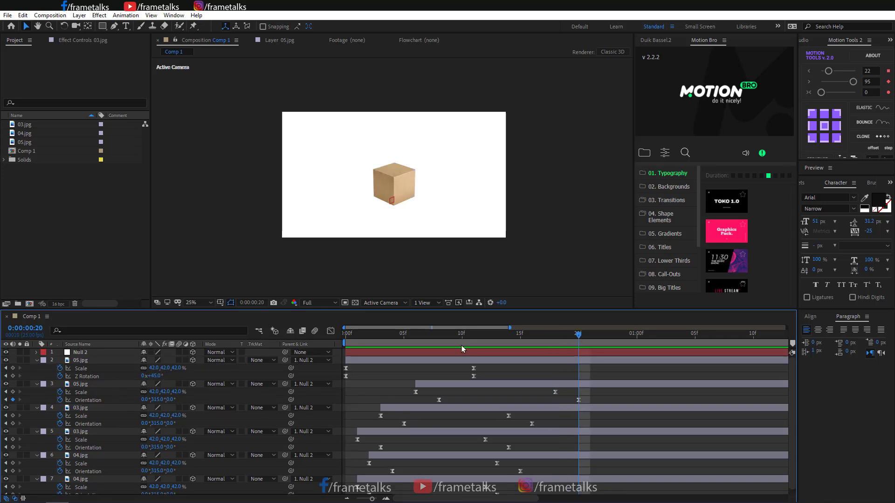
Move the layer 2 05.jpg panel's end Scale keyframe to frame 12 and its Z Rotation keyframes to frames 2 and 14.
drag(461, 340, 369, 379)
key(alt+Right)
drag(508, 370, 405, 387)
click(346, 377)
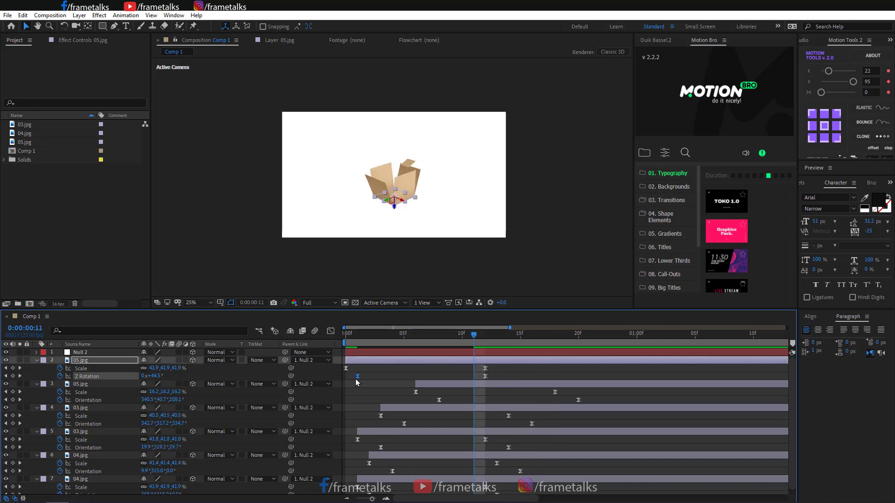
click(529, 378)
key(space)
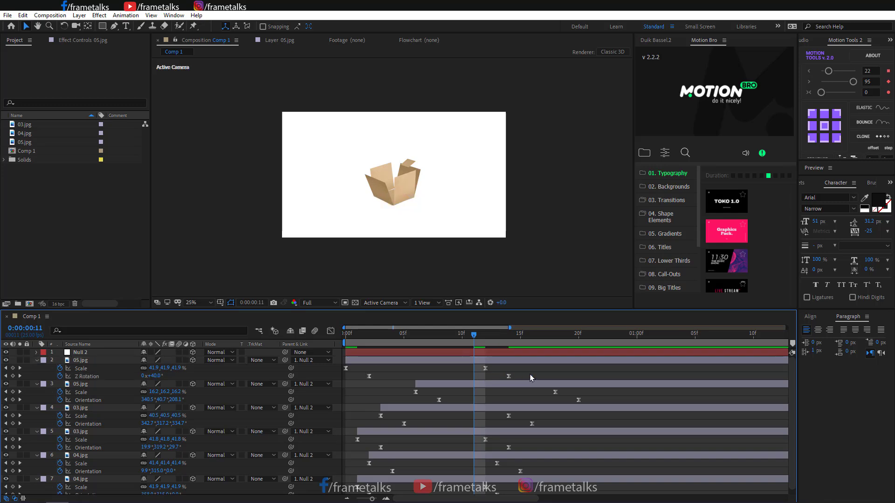
Try the layer 2 panel's Z Rotation keyframes back at frames 0 and 12 and check the box closing.
mouse_move(477, 340)
mouse_down()
mouse_move(541, 339)
mouse_move(395, 342)
mouse_move(504, 345)
mouse_move(474, 343)
mouse_up()
click(442, 361)
click(508, 377)
key(alt+Left)
key(alt+Left)
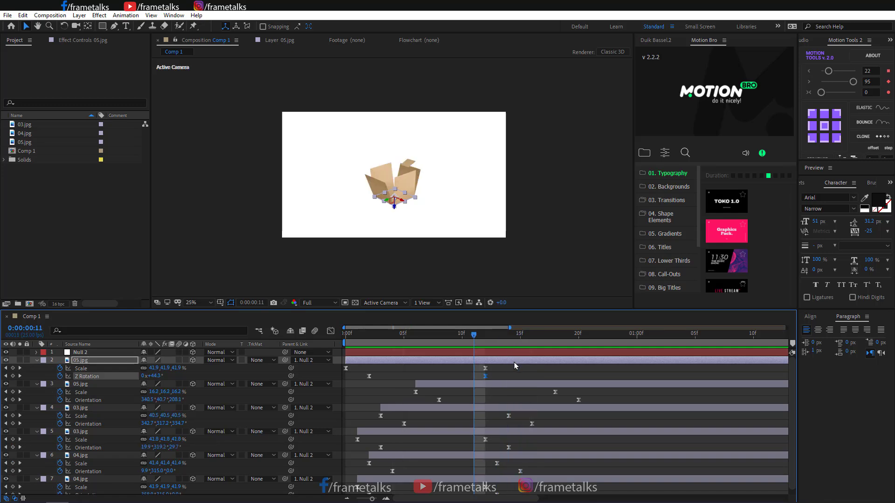
click(530, 339)
click(536, 383)
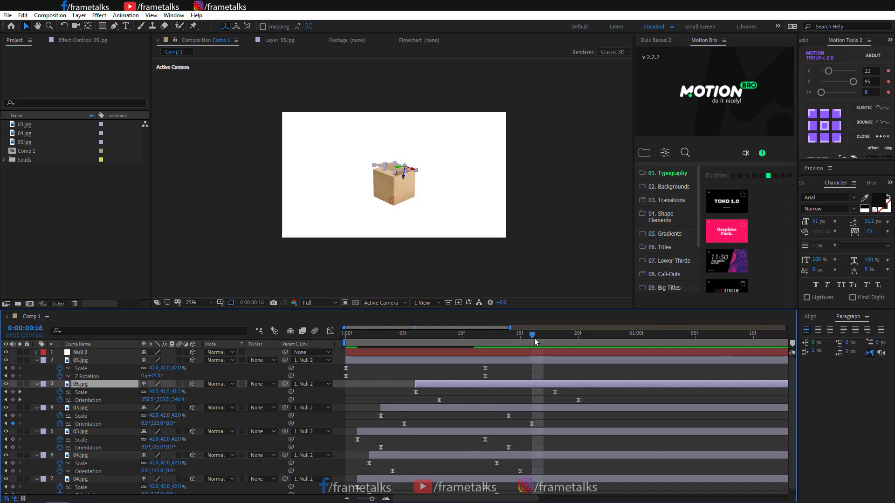
drag(537, 342, 592, 341)
key(Page_Up)
Shift the layer 2 panel's Z Rotation keyframes by two frames to start at frame 2 and end at frame 14.
drag(497, 374, 340, 374)
drag(345, 376, 367, 377)
click(575, 371)
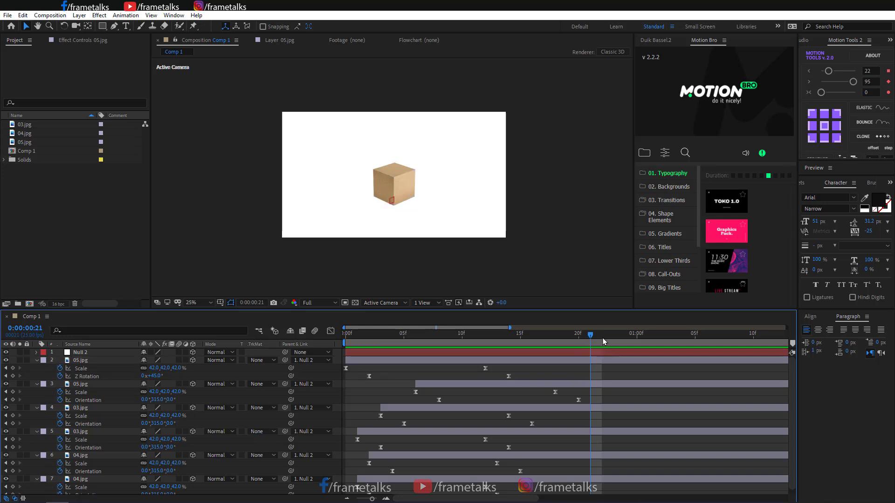
Copy the layer 3 lid's closed Orientation keyframe from frame 20 to frames 22 and 24.
key(Page_Down)
click(512, 385)
click(578, 400)
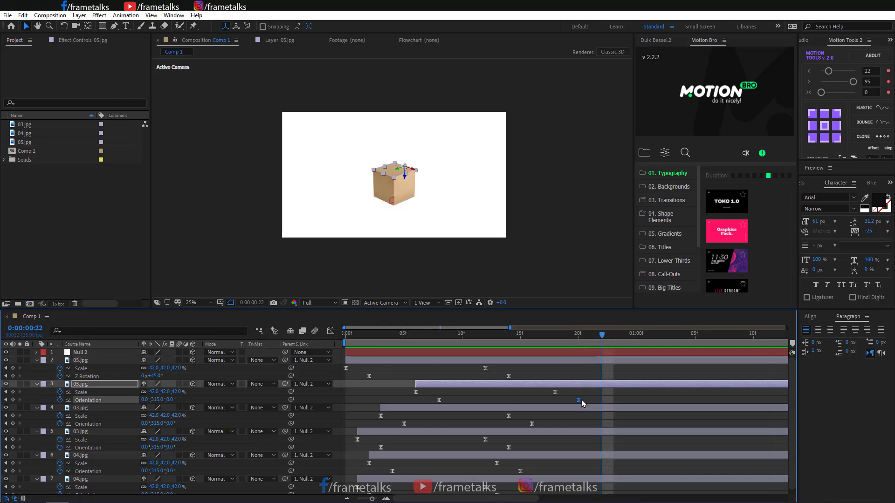
key(Page_Down)
key(Page_Down)
key(Page_Up)
key(Page_Up)
Lift the lid slightly at frame 22 by setting its Orientation to 354°, 315°, 352°, and check the motion in close-up.
click(232, 402)
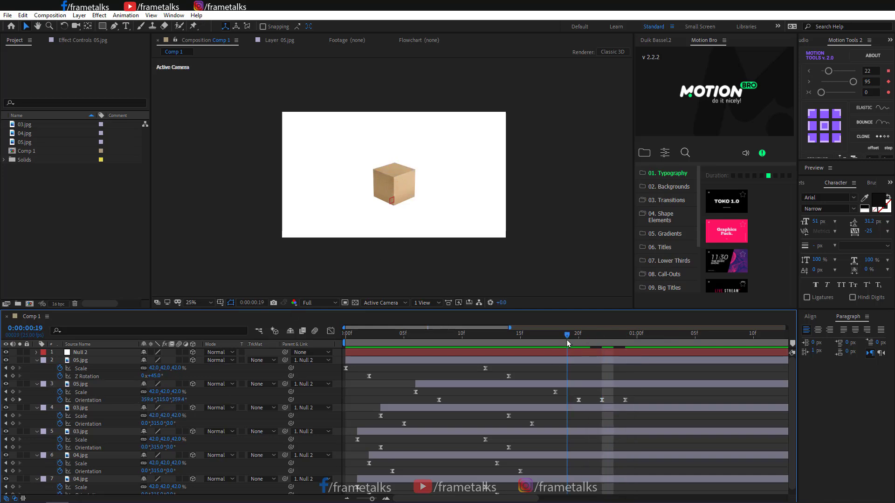
drag(168, 400, 467, 404)
scroll(387, 210, up, 3)
drag(512, 347, 566, 342)
key(space)
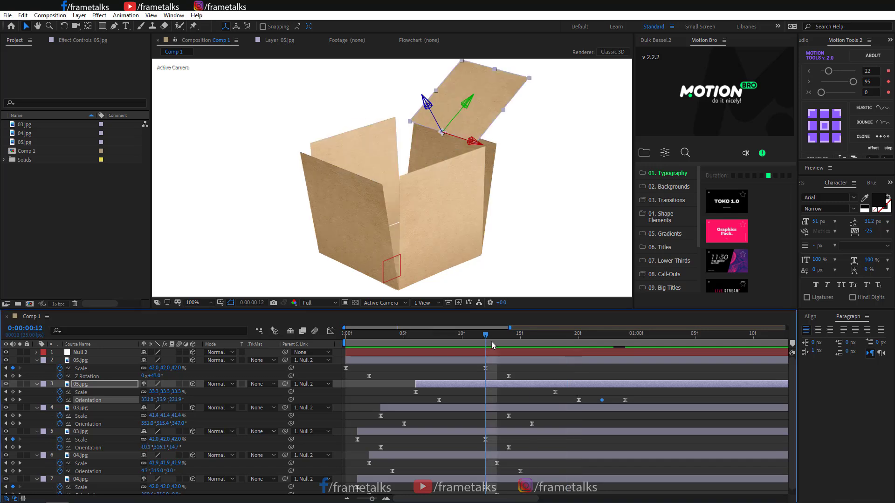
drag(484, 346, 567, 353)
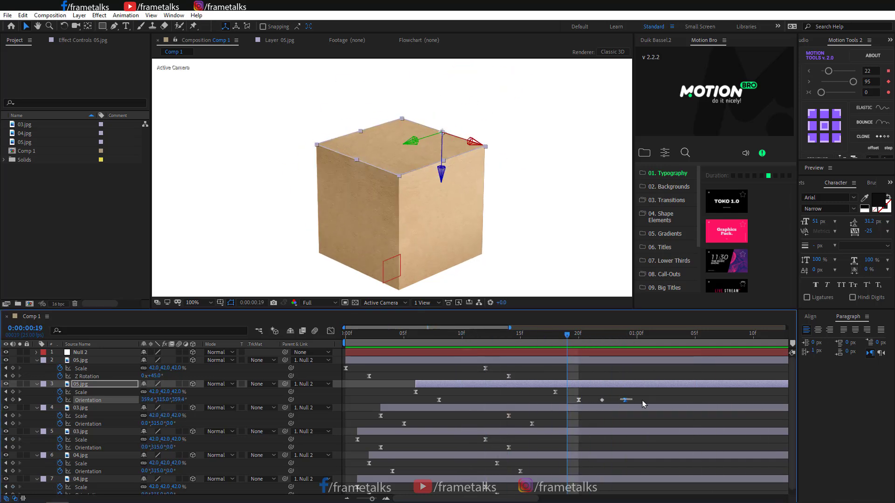
Adjust the lid's Orientation speed curve and apply Easy Ease to its bounce keyframes in the Graph Editor.
click(330, 331)
drag(648, 413, 625, 473)
drag(516, 472, 552, 471)
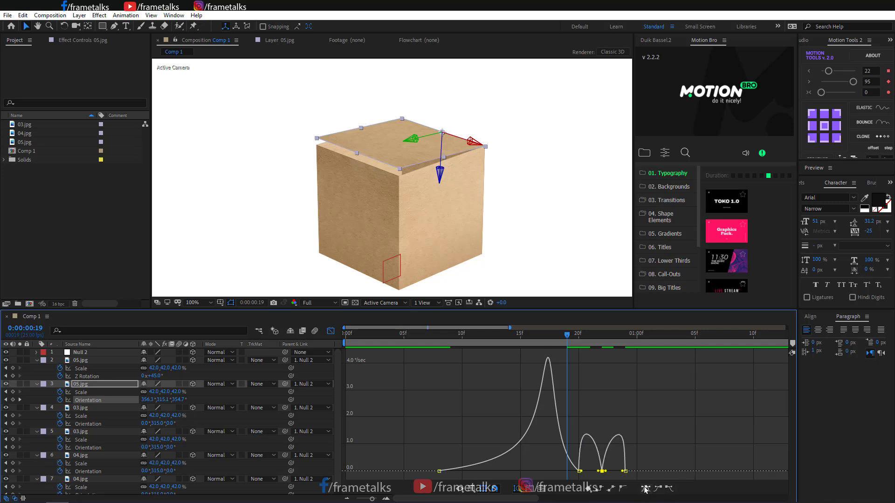
click(331, 331)
click(369, 334)
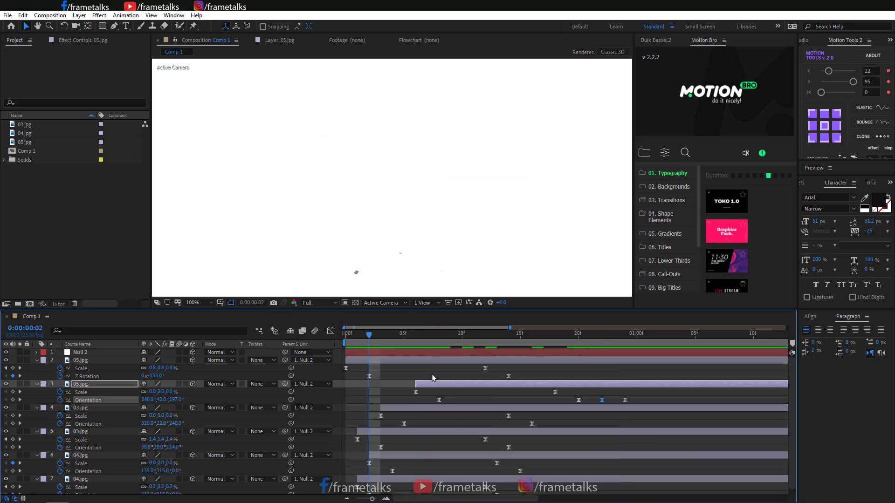
Preview the lid bounce and convert its Orientation keyframe at frame 22 to linear.
key(space)
drag(585, 336, 567, 342)
click(631, 403)
key(space)
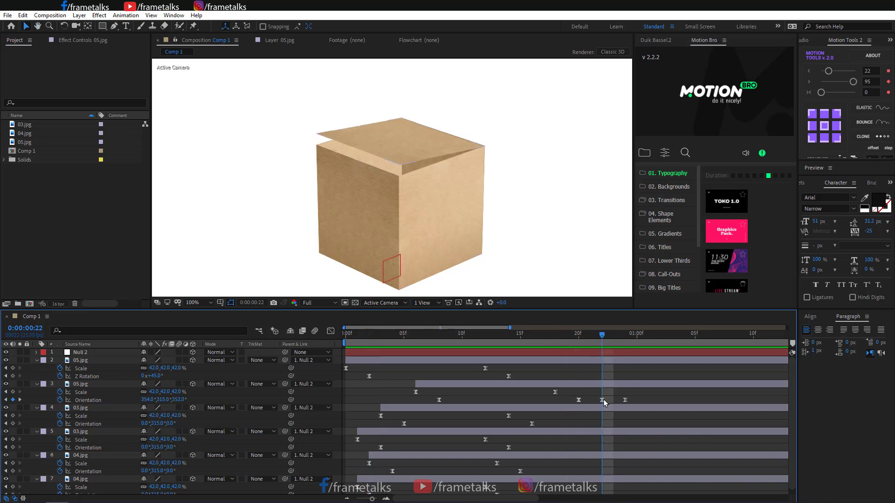
ctrl+click(602, 400)
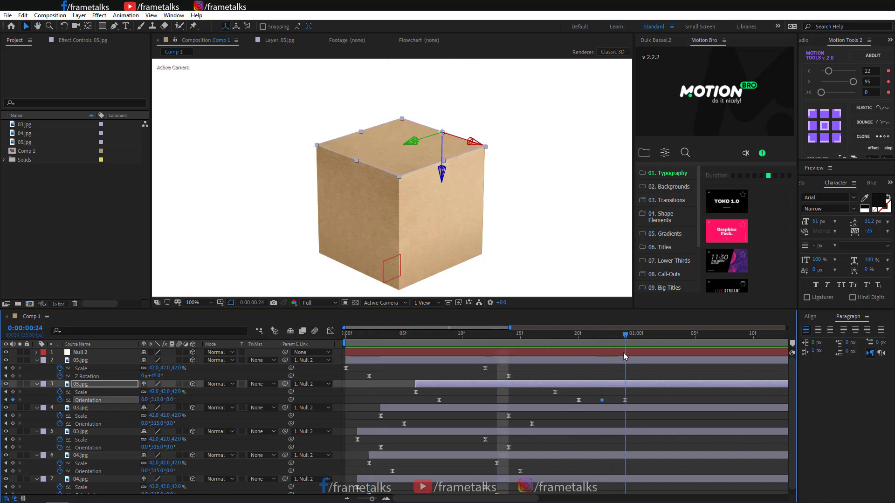
Repeat the lid bounce by copying its Orientation keyframes at frames 20 to 24 and pasting them from frame 24.
drag(624, 354, 574, 405)
key(ctrl+c)
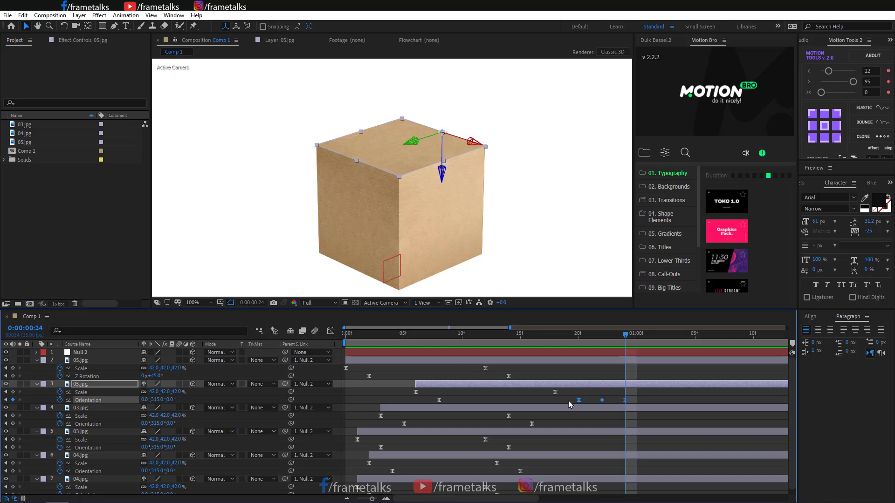
key(ctrl+v)
Lift the lid higher at frame 22 by setting its Orientation to 341°, 321°, 331°, previewing the bounce along the way.
drag(578, 337, 602, 361)
click(603, 395)
click(602, 399)
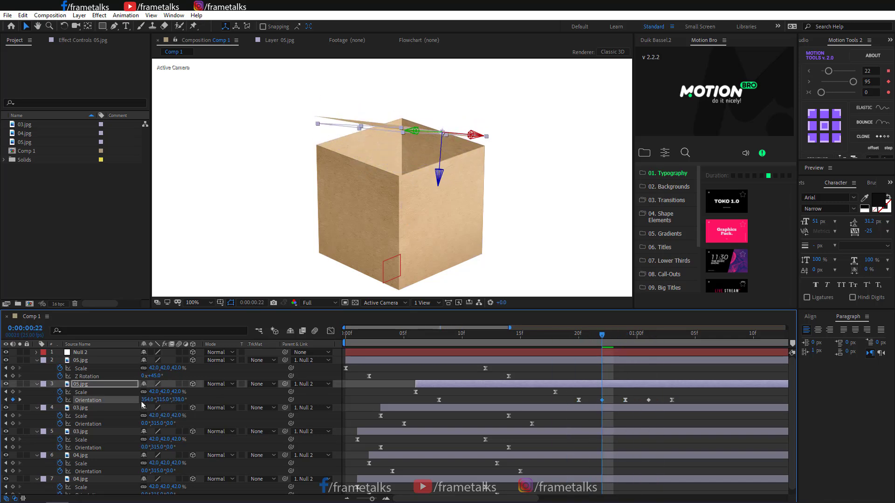
drag(134, 400, 157, 400)
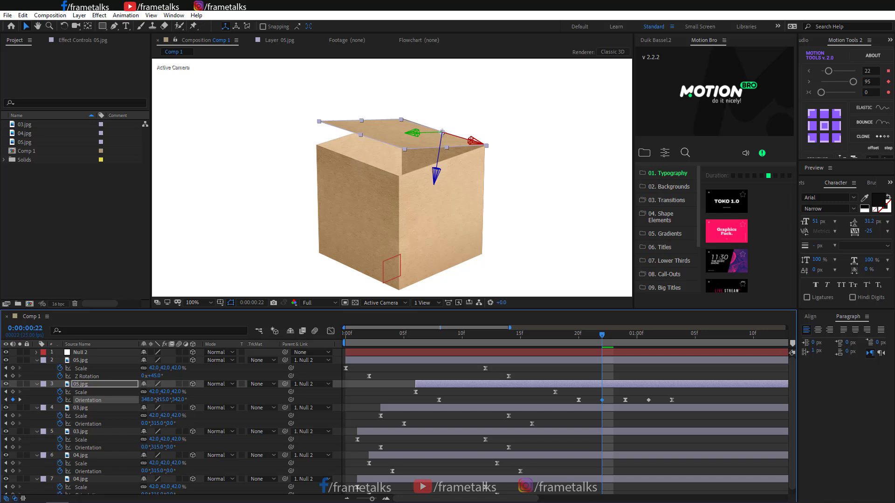
click(443, 415)
drag(601, 335, 461, 335)
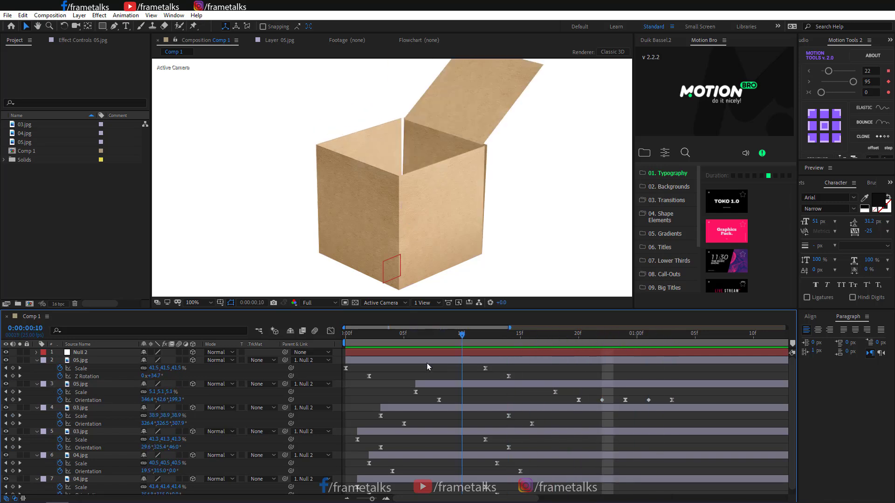
key(space)
drag(581, 334, 602, 335)
drag(178, 400, 163, 399)
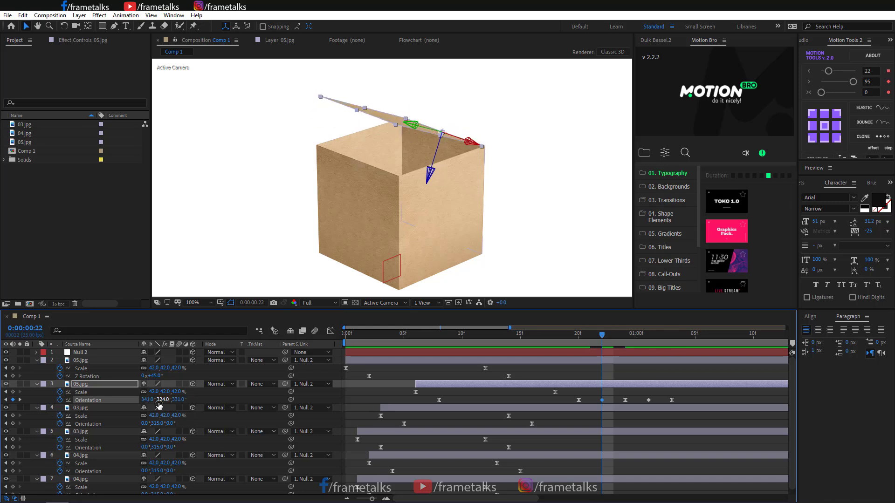
click(605, 395)
drag(602, 336, 597, 340)
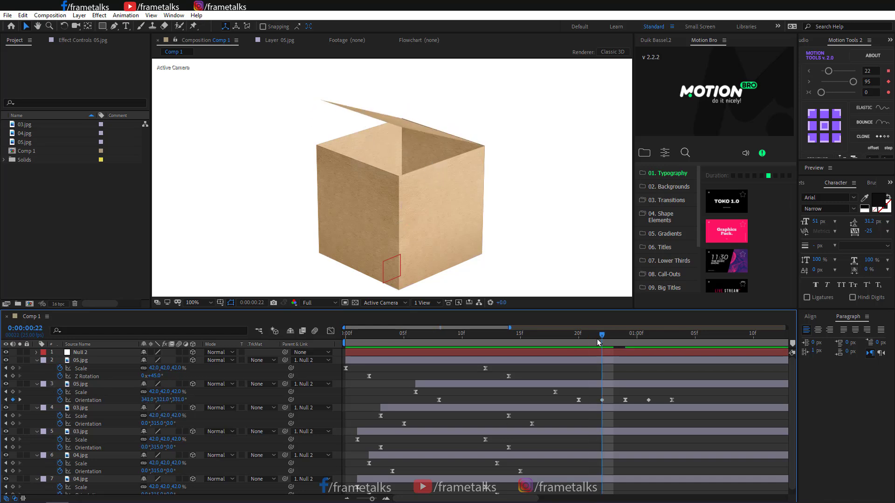
Fine-tune the lid's Orientation at frame 22 in close-up and check the lid's motion.
drag(181, 400, 169, 400)
key(ctrl+z)
scroll(451, 111, up, 1)
drag(451, 112, 385, 215)
scroll(384, 214, up, 1)
drag(160, 399, 181, 399)
scroll(583, 222, down, 2)
click(582, 222)
drag(601, 335, 532, 341)
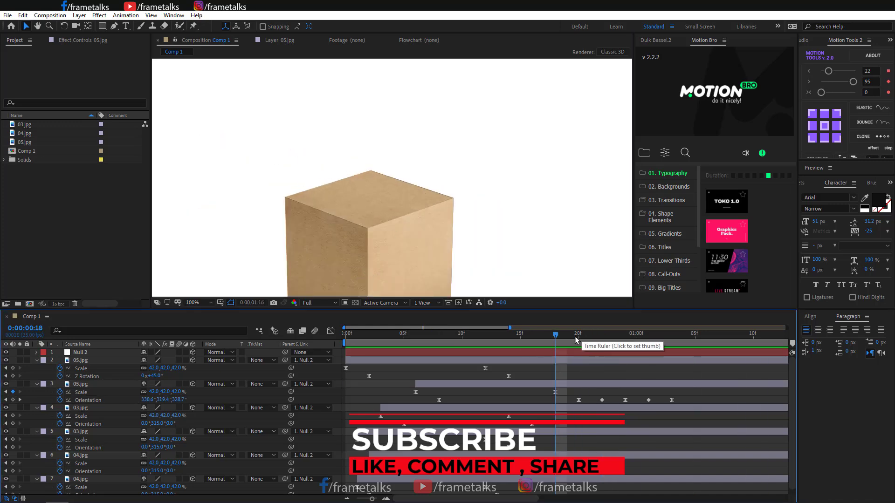
Preview the whole box-folding animation from the first frame with the full composition in view.
key(Home)
key(space)
scroll(489, 164, down, 2)
scroll(433, 188, up, 1)
click(443, 190)
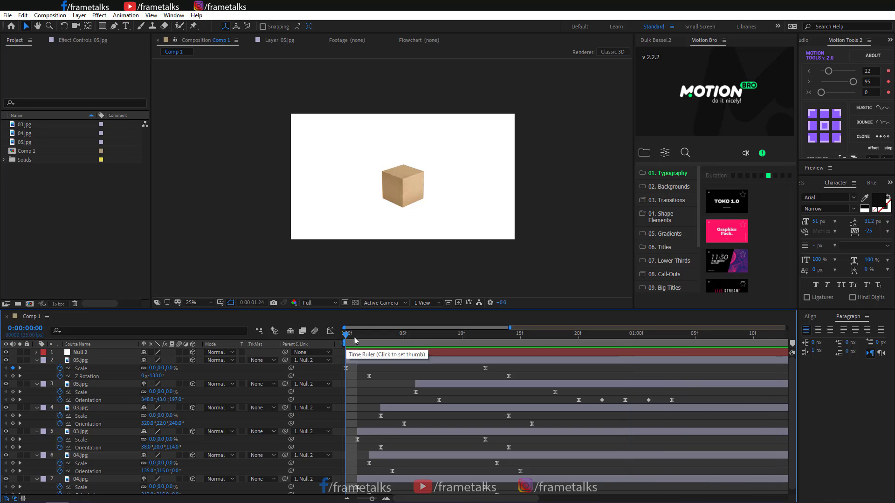
drag(355, 338, 289, 372)
key(space)
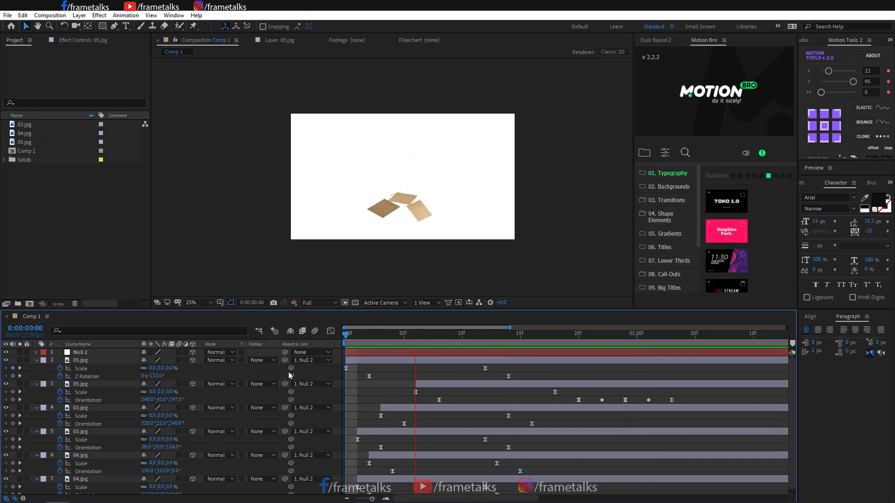
drag(367, 336, 345, 334)
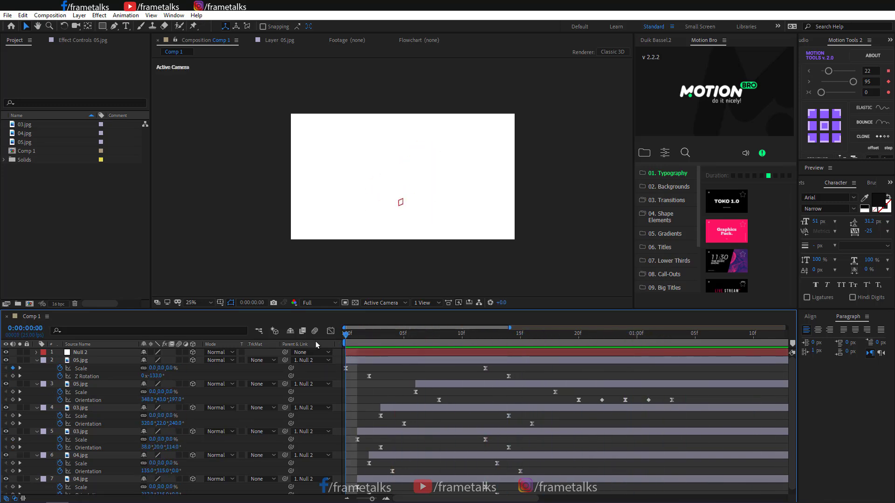
Add a Y Rotation keyframe to Null 2 at its resting angle and move it to frame 15.
click(80, 352)
key(r)
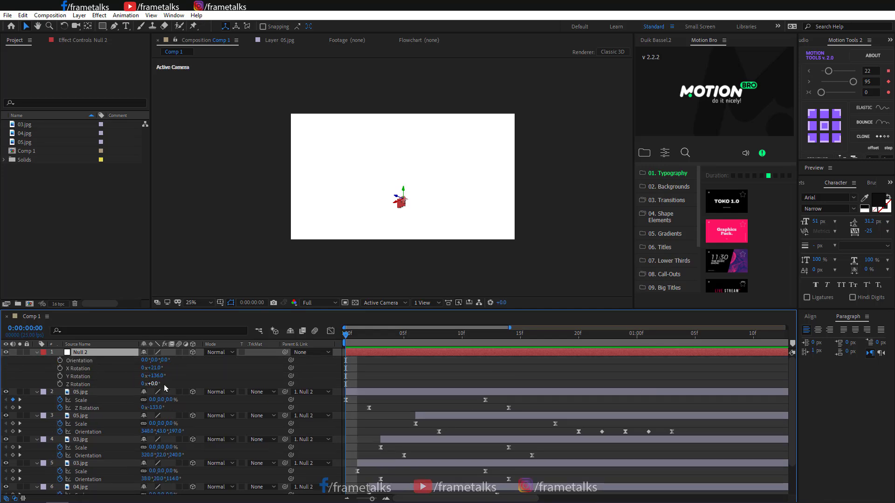
drag(485, 336, 494, 341)
drag(156, 377, 189, 381)
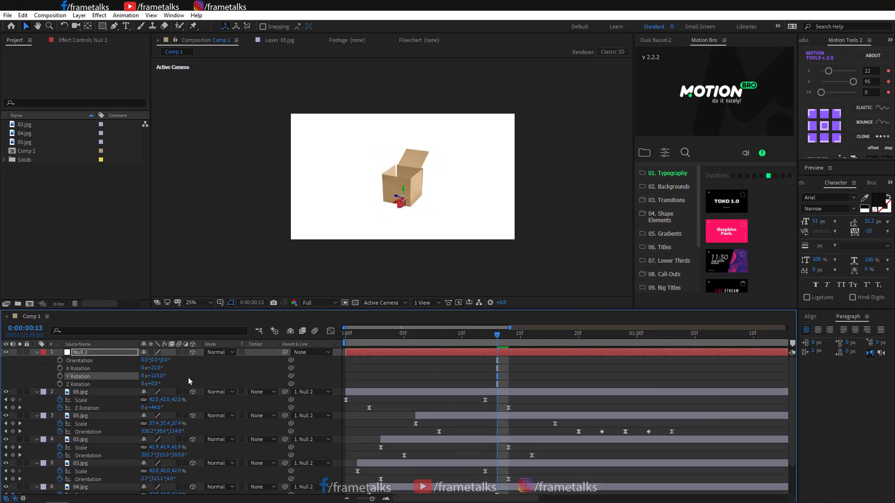
key(ctrl+z)
key(Home)
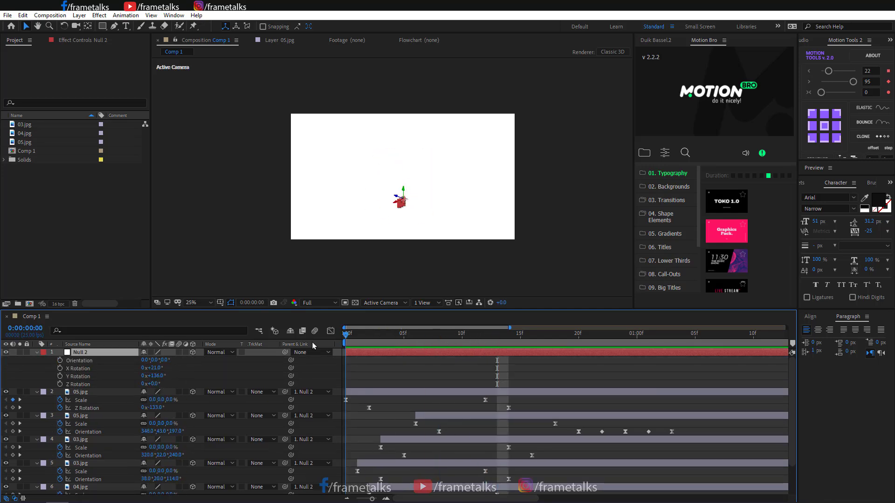
click(60, 376)
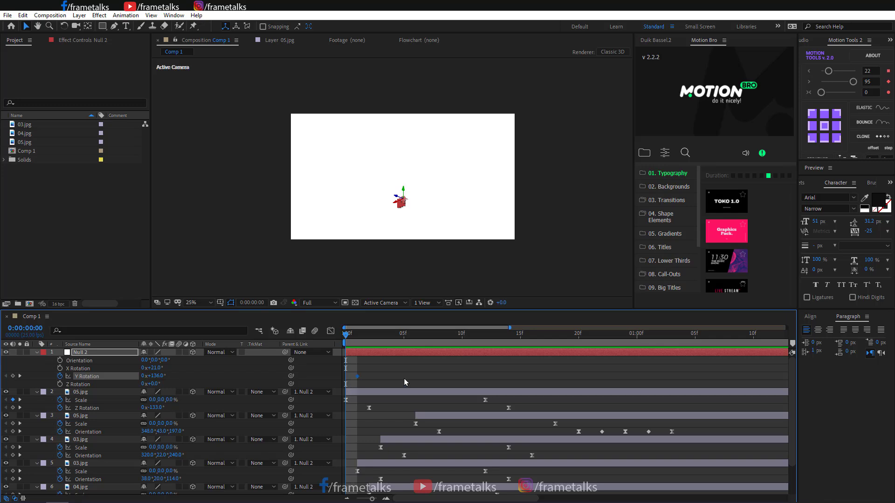
drag(520, 381, 520, 378)
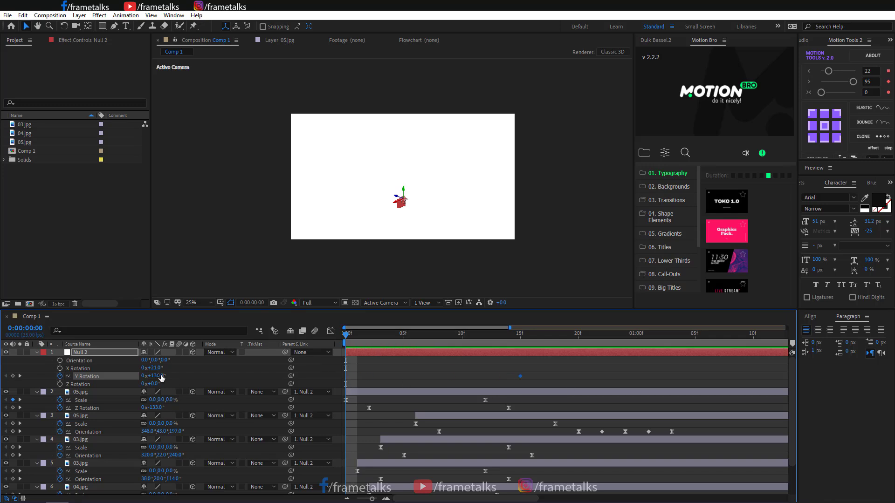
Set Null 2's Y Rotation to -38° at the first frame and check the turn.
key(space)
click(389, 364)
drag(399, 335, 487, 337)
key(Home)
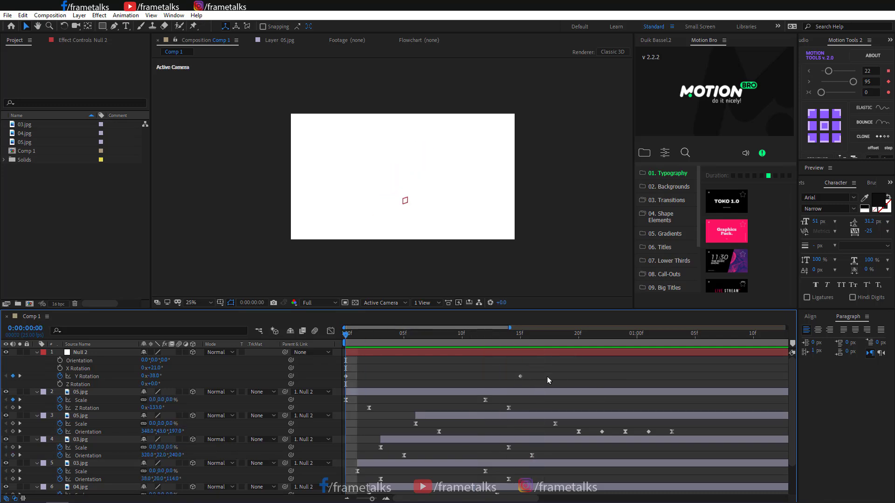
Move Null 2's ending Y Rotation keyframe to 0:00:01:03, set the starting value to 1x+294°, and preview the spin.
drag(520, 376, 625, 377)
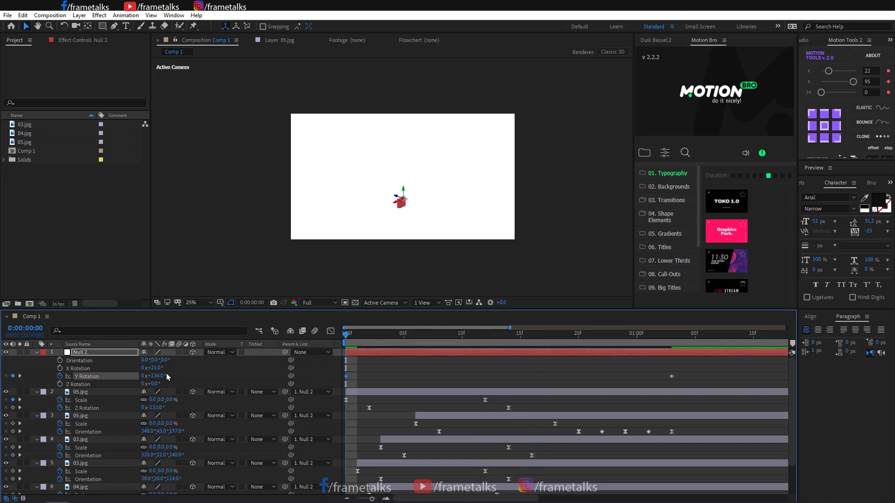
click(438, 371)
key(space)
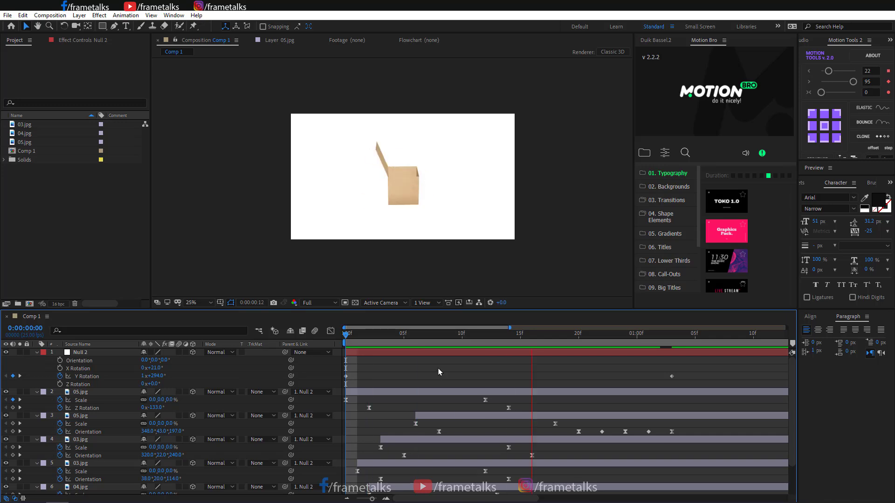
key(space)
Test several starting Y Rotation values for Null 2 in previews and settle on -1x-10° at the first frame.
drag(156, 377, 106, 385)
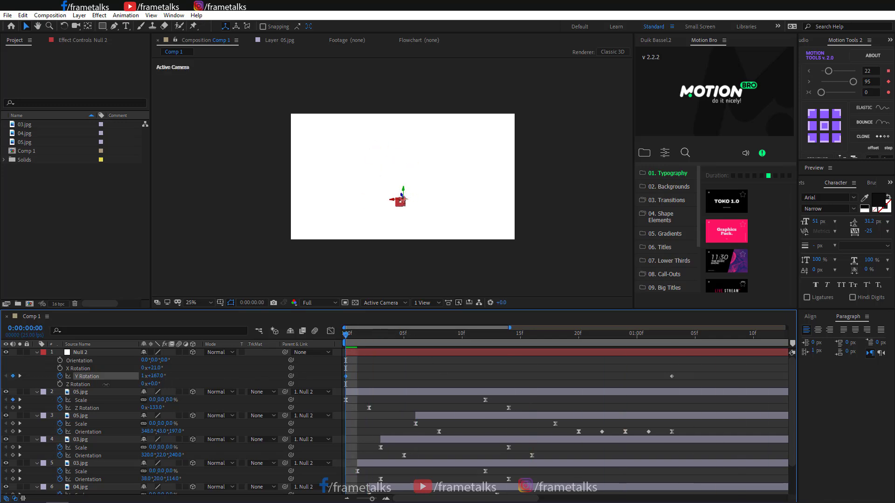
drag(30, 392, 28, 392)
key(space)
drag(364, 333, 512, 346)
key(space)
key(space)
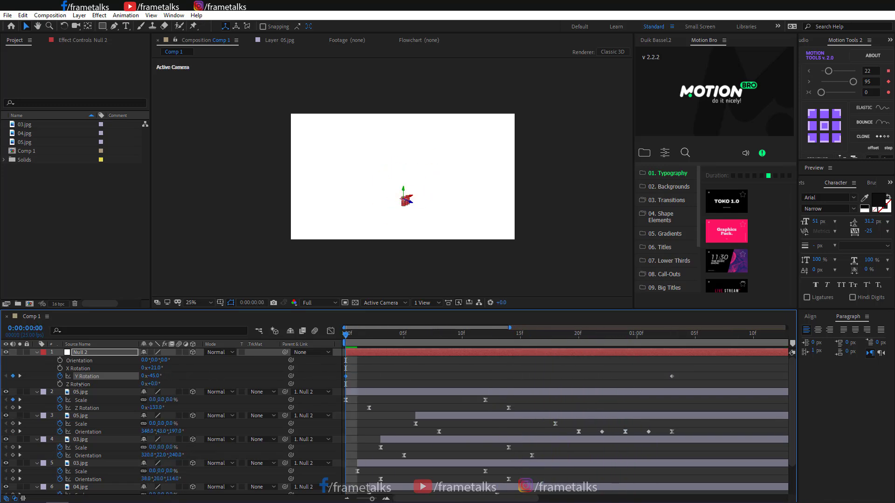
key(space)
key(space)
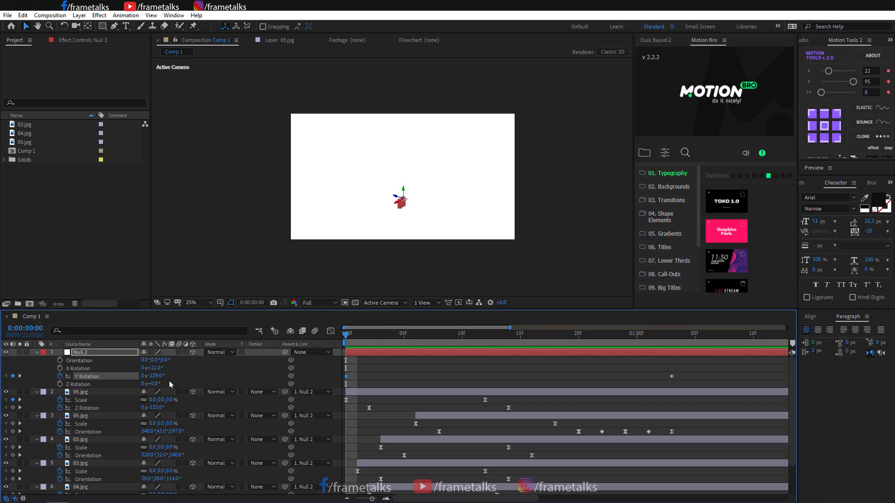
key(space)
key(space)
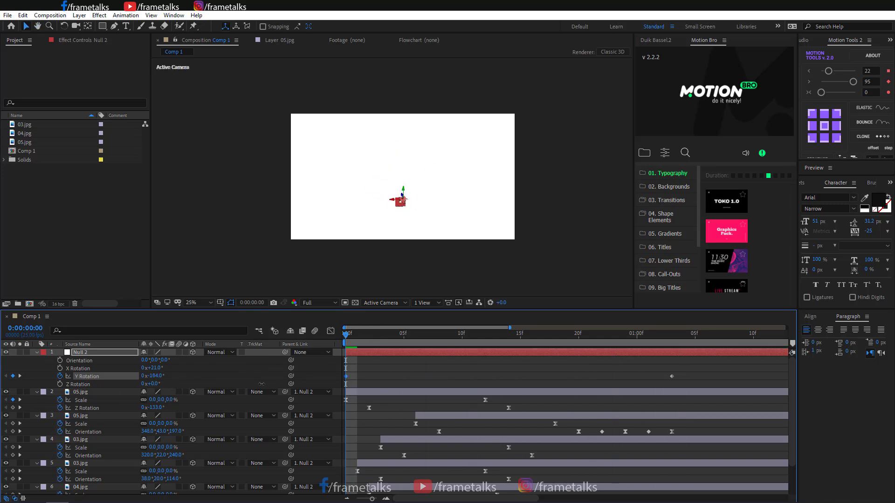
key(space)
Apply Easy Ease to Null 2's Y Rotation keyframes, shape the speed curve to peak early and slow down gradually, and preview.
drag(345, 336, 660, 373)
key(F9)
drag(678, 369, 336, 384)
click(330, 331)
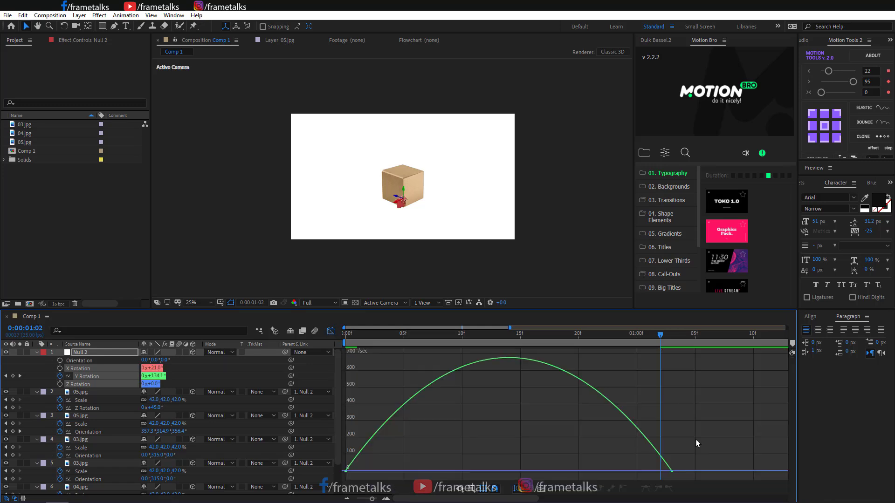
drag(617, 467, 506, 468)
click(331, 331)
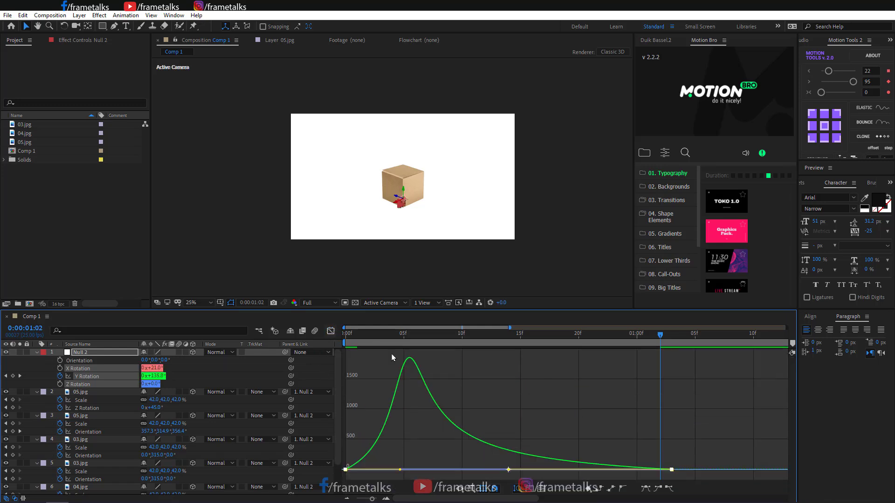
drag(396, 335, 344, 335)
click(443, 366)
key(space)
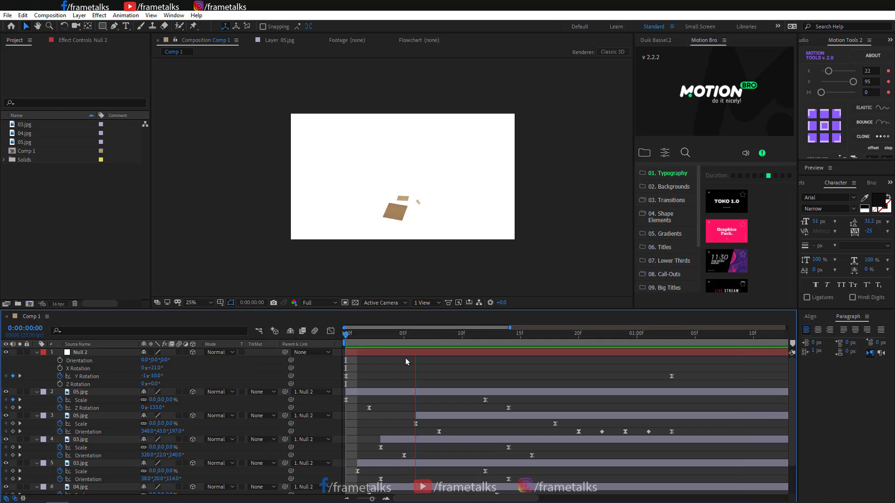
Undo the Y Rotation speed curve adjustment and reshape the curve with a long ease into the last keyframe.
click(330, 332)
click(330, 331)
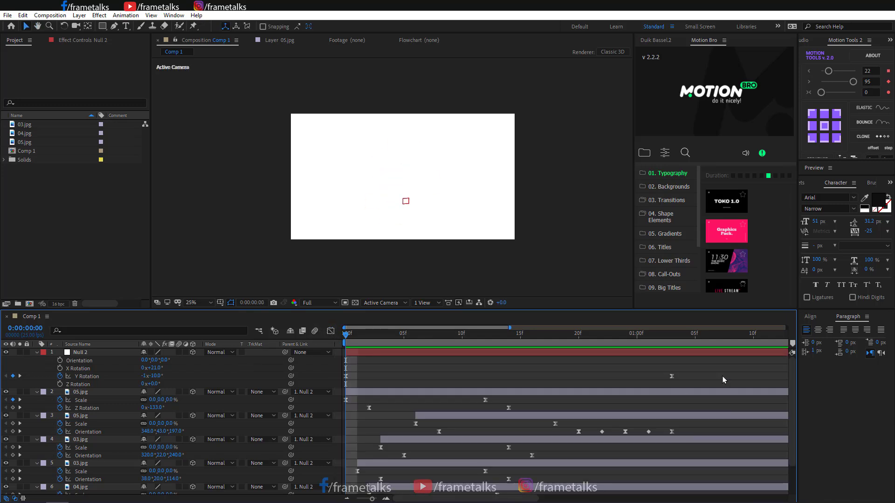
drag(708, 394, 327, 372)
click(330, 330)
drag(716, 457, 332, 479)
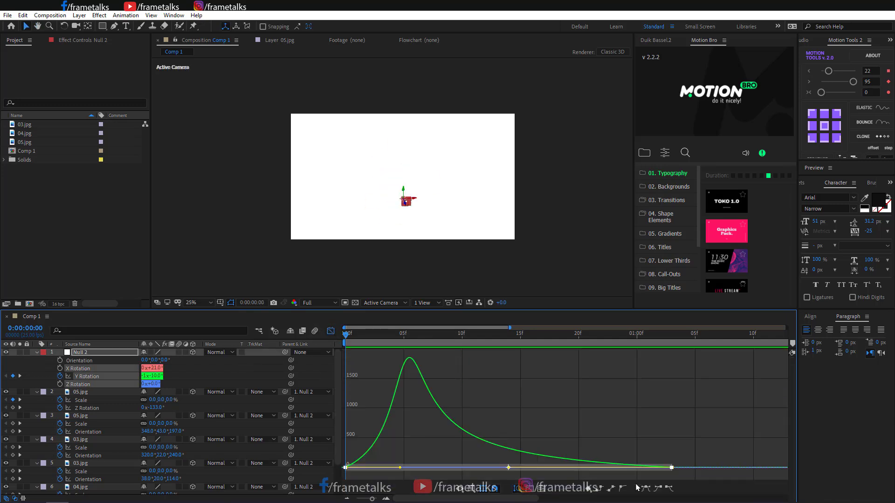
key(ctrl+z)
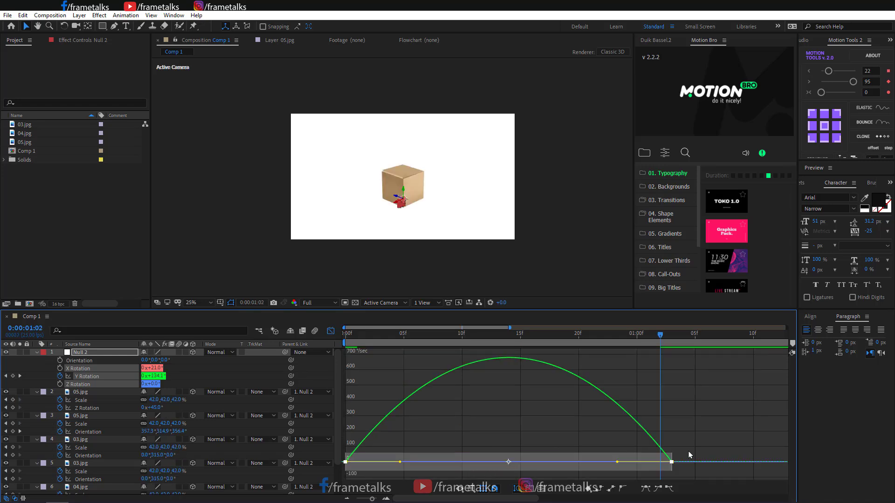
drag(617, 467, 475, 469)
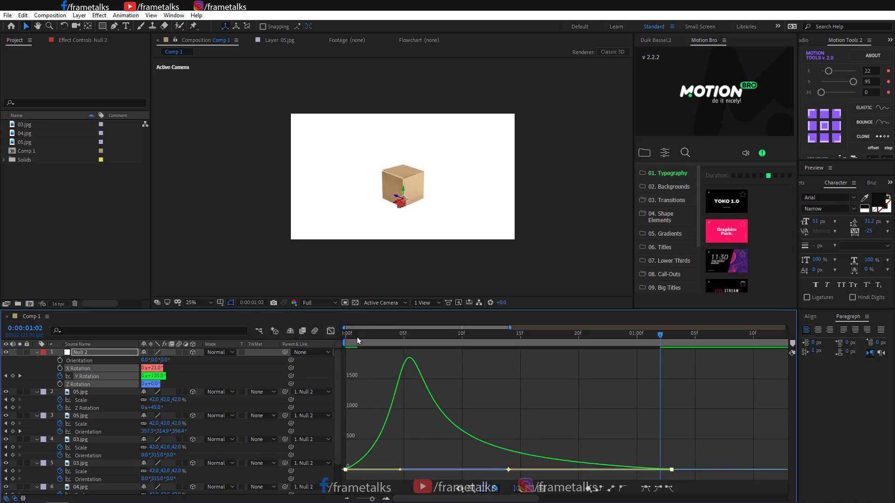
Preview the spin and move Null 2's last Y Rotation keyframe to 0:00:01:06.
key(shift+F3)
key(space)
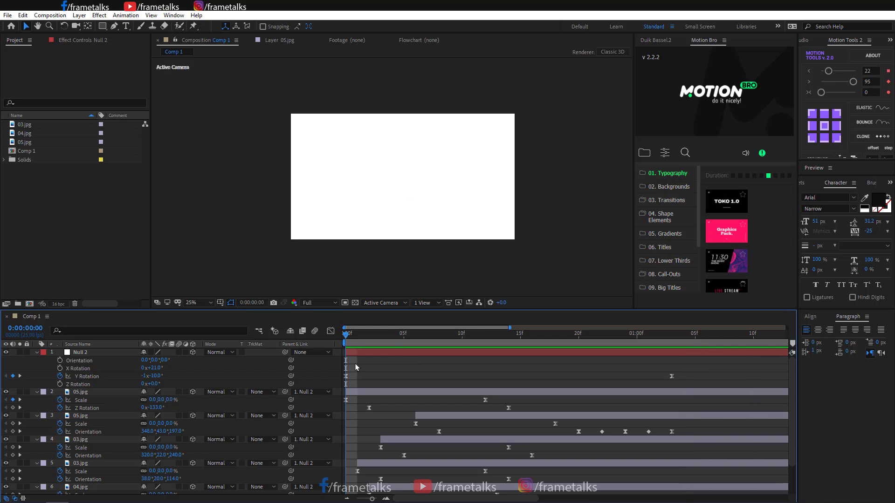
drag(368, 336, 691, 379)
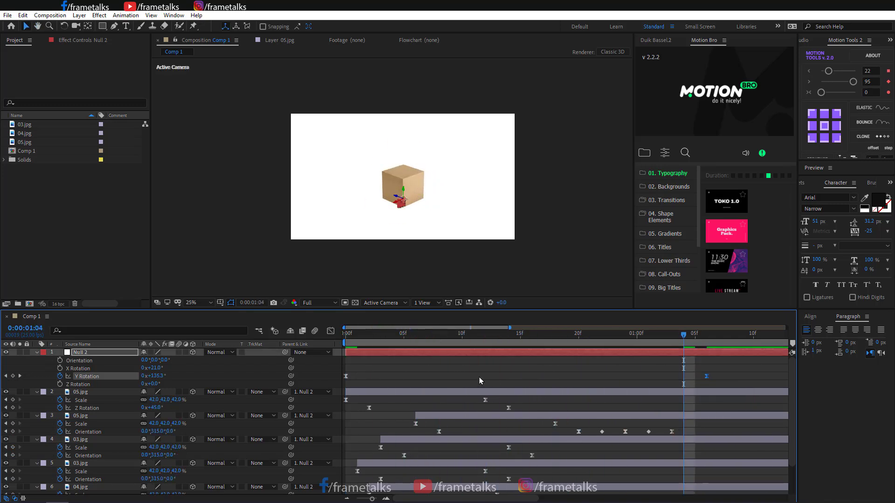
Try to shift the bottom panel's layer so that it starts at frame 4.
click(431, 397)
scroll(409, 461, down, 3)
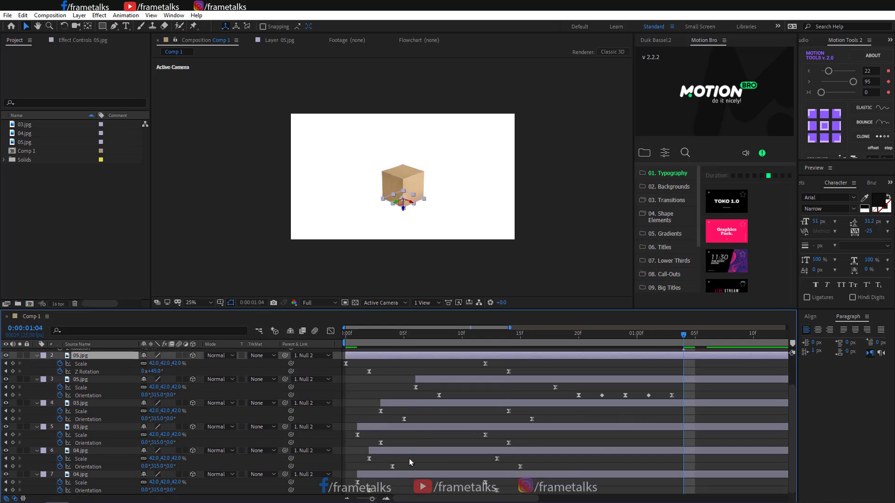
shift+click(413, 477)
drag(435, 355, 521, 373)
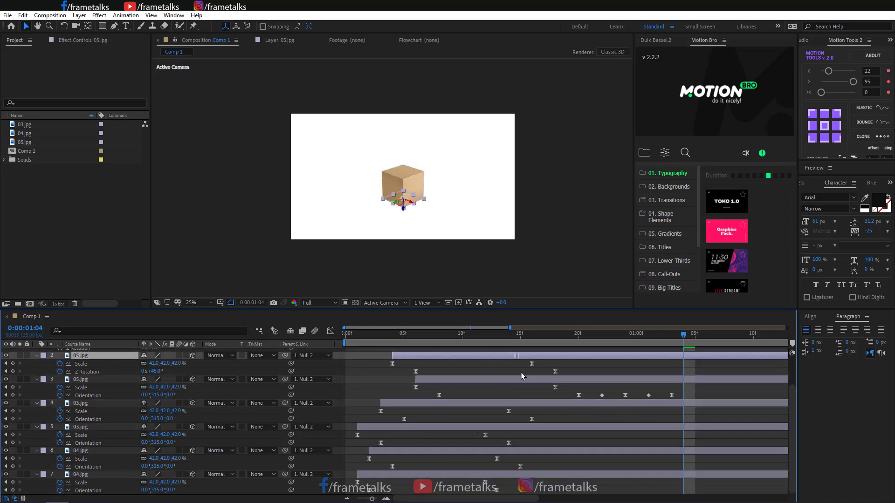
Move the bottom panel's ending Scale keyframe to frame 14 and ending Z Rotation keyframe to frame 16, then check the motion.
drag(460, 369, 519, 375)
key(space)
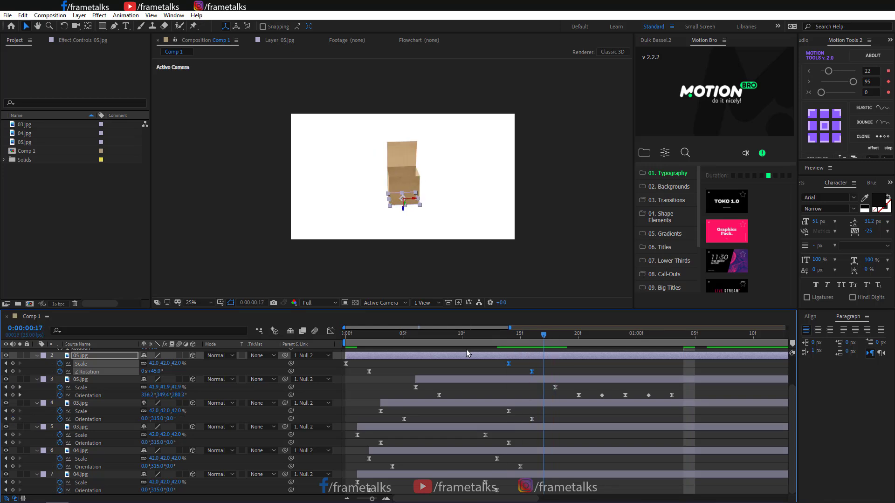
key(space)
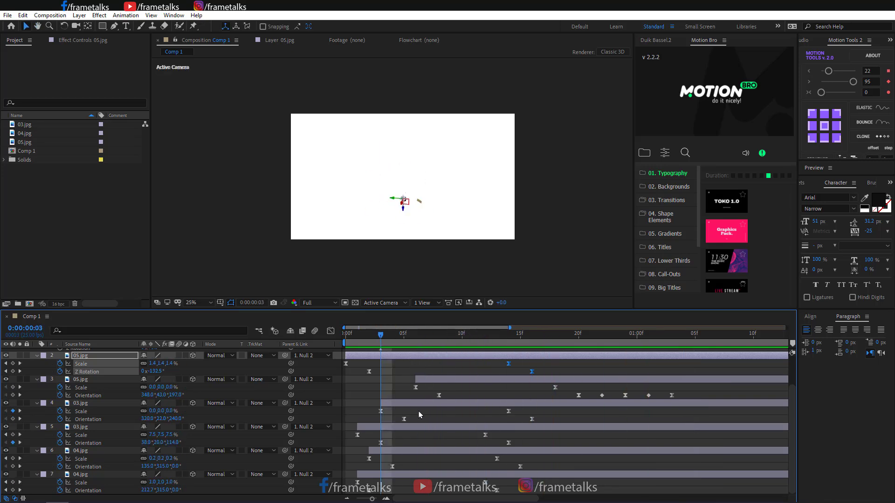
Move the ending Scale and Orientation keyframes to frames 15 and 17 on layer 4 and 14 and 16 on layer 5, then preview.
drag(482, 409, 539, 420)
key(alt+Right)
drag(480, 437, 526, 444)
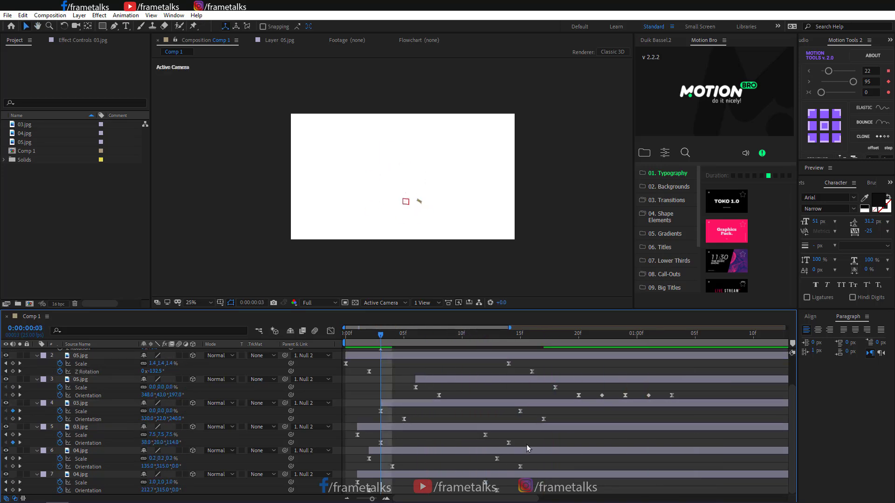
key(alt+Left)
click(476, 444)
key(space)
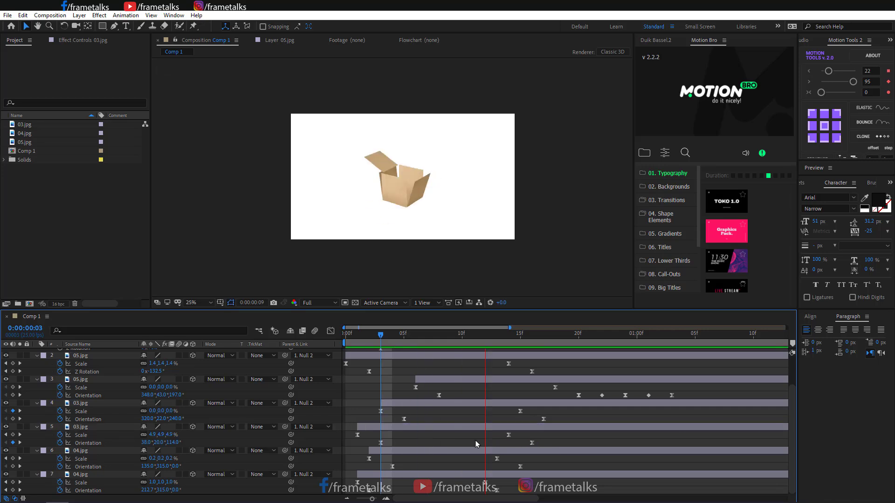
key(space)
Slightly shorten the incoming ease of Null 2's last Y Rotation keyframe in the Graph Editor and preview from the start.
scroll(740, 384, up, 2)
drag(743, 384, 343, 373)
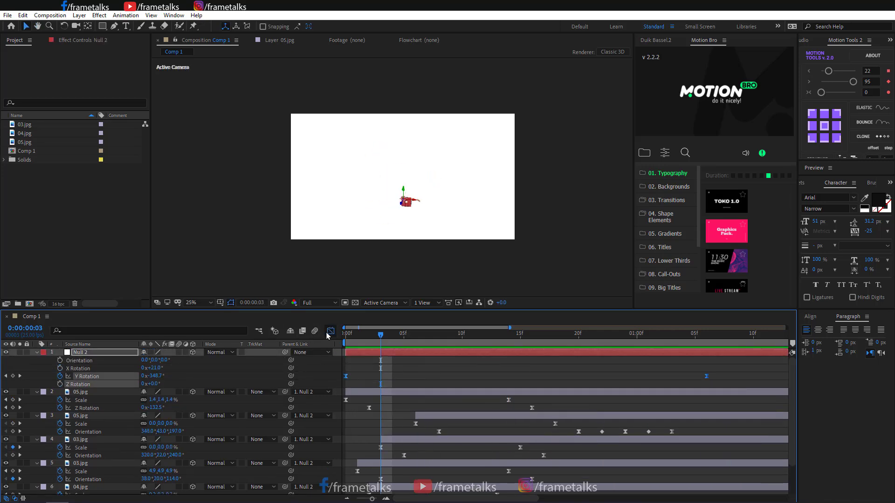
click(329, 332)
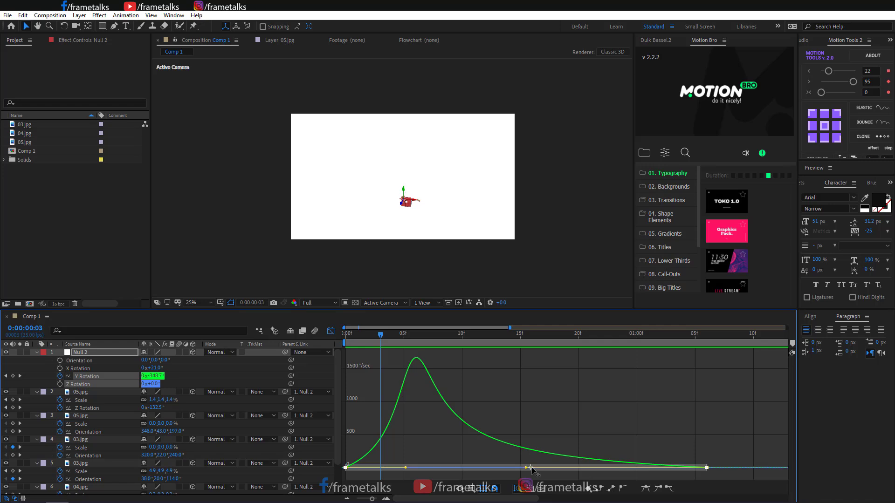
drag(526, 467, 546, 469)
click(330, 331)
key(Home)
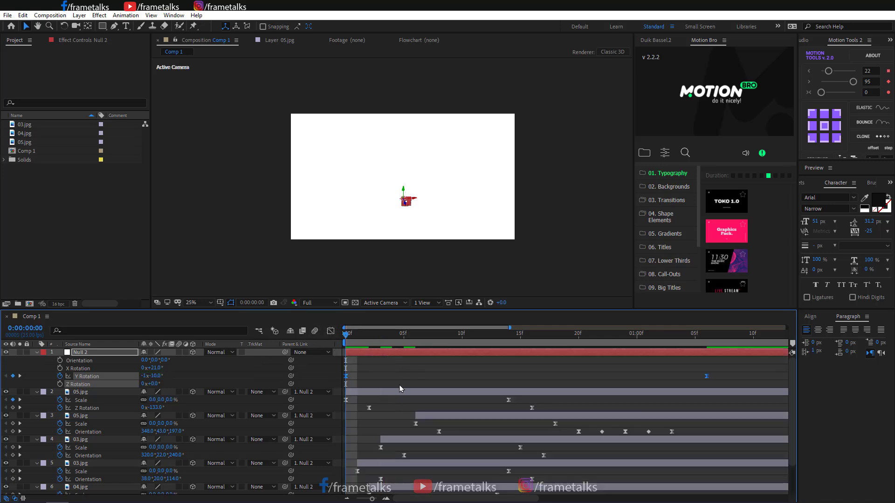
click(398, 385)
key(space)
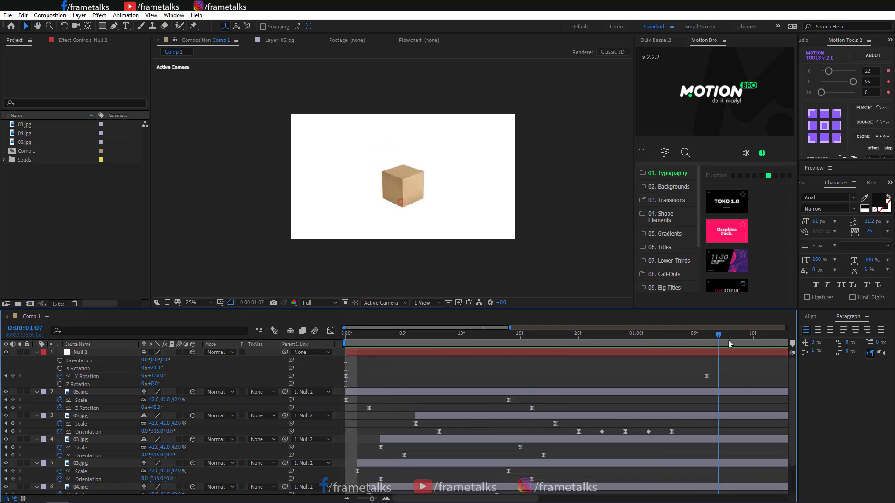